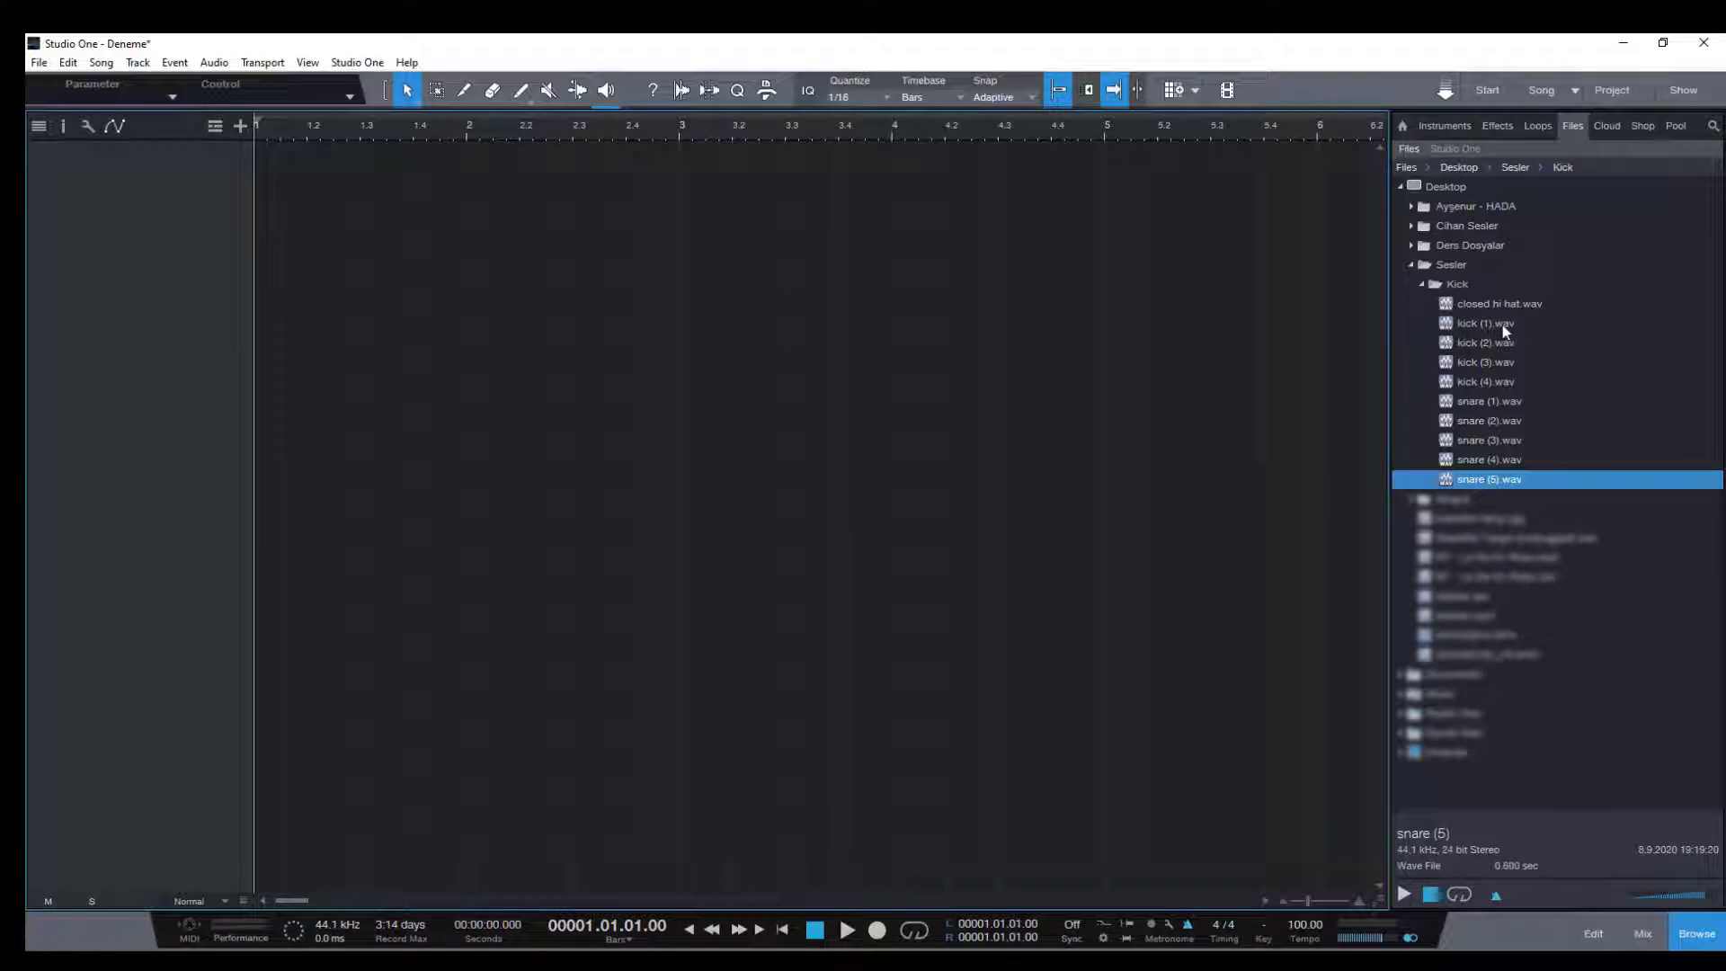
Preview the kick (1) to kick (4) samples in the Kick folder
left_click(1502, 325)
left_click(1404, 896)
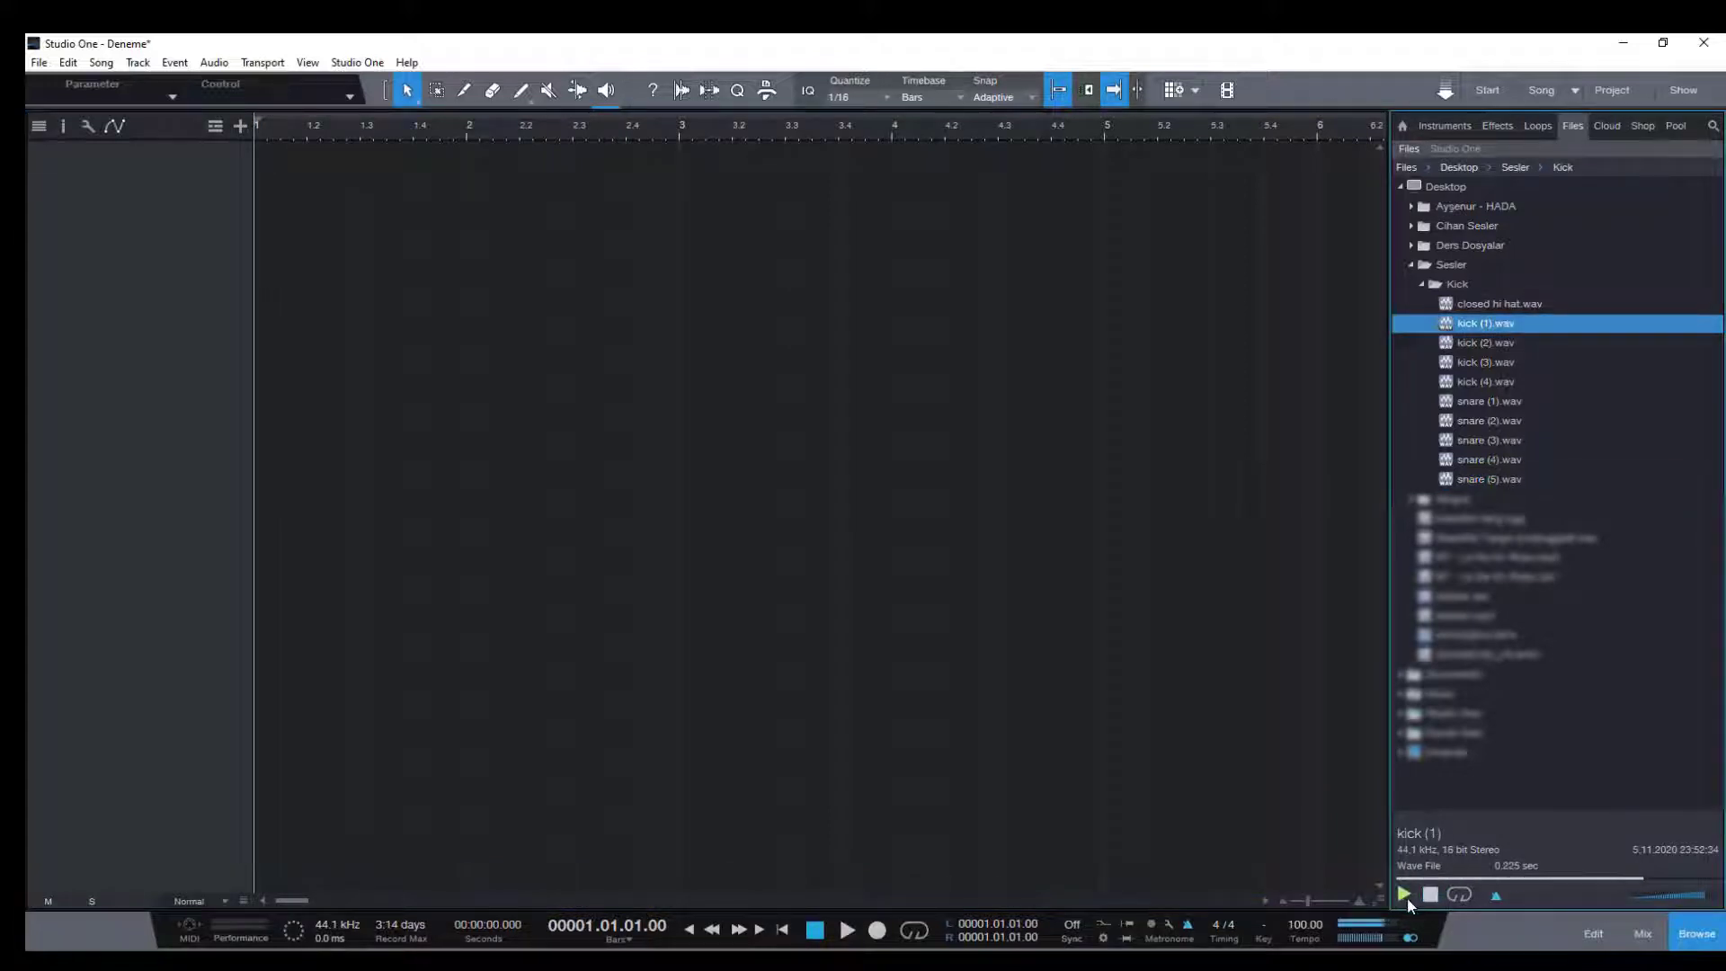
left_click(1501, 346)
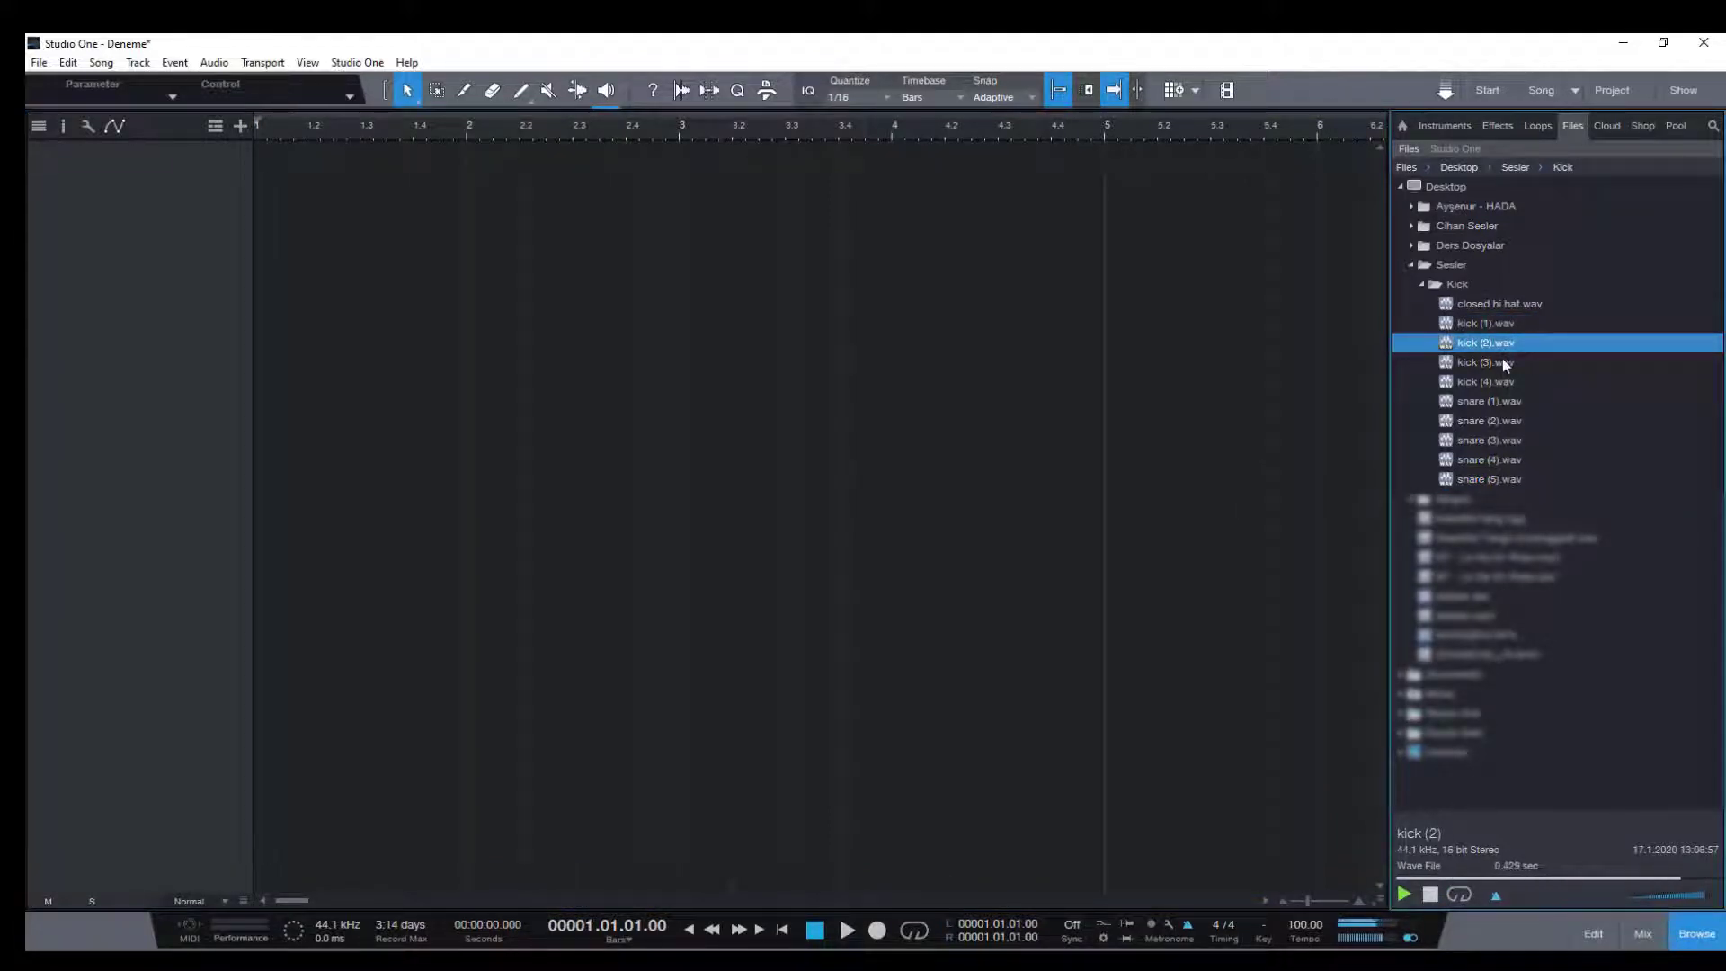
left_click(1502, 358)
left_click(1498, 376)
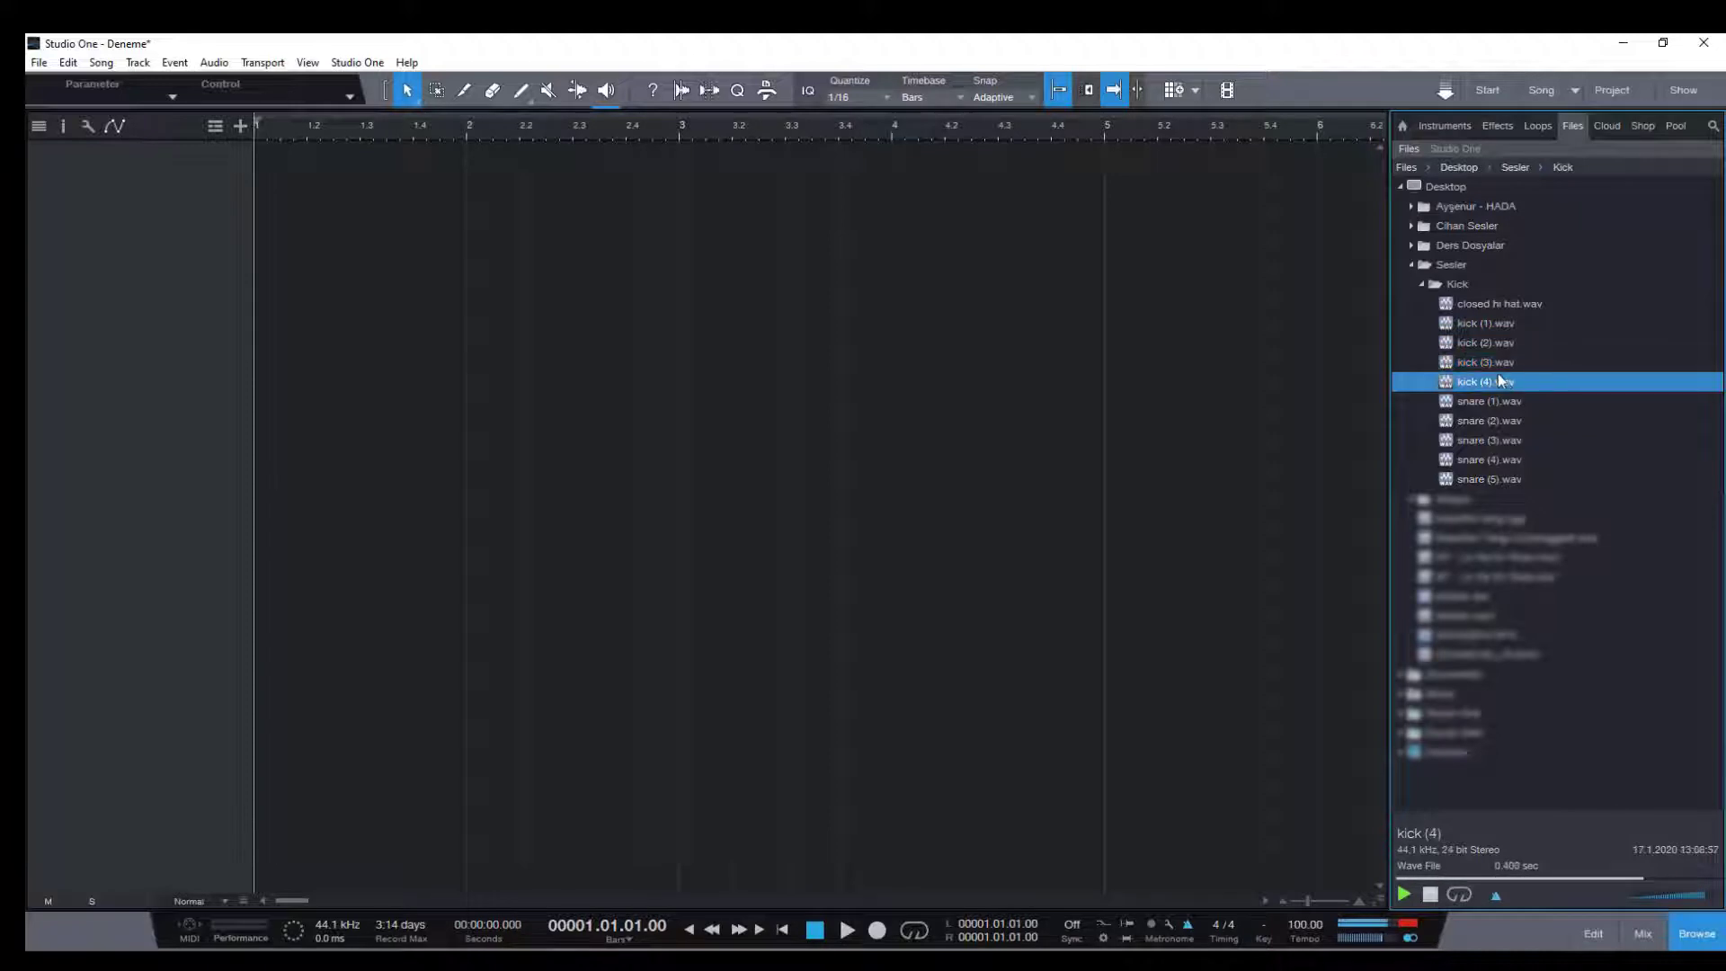
left_click(1498, 346)
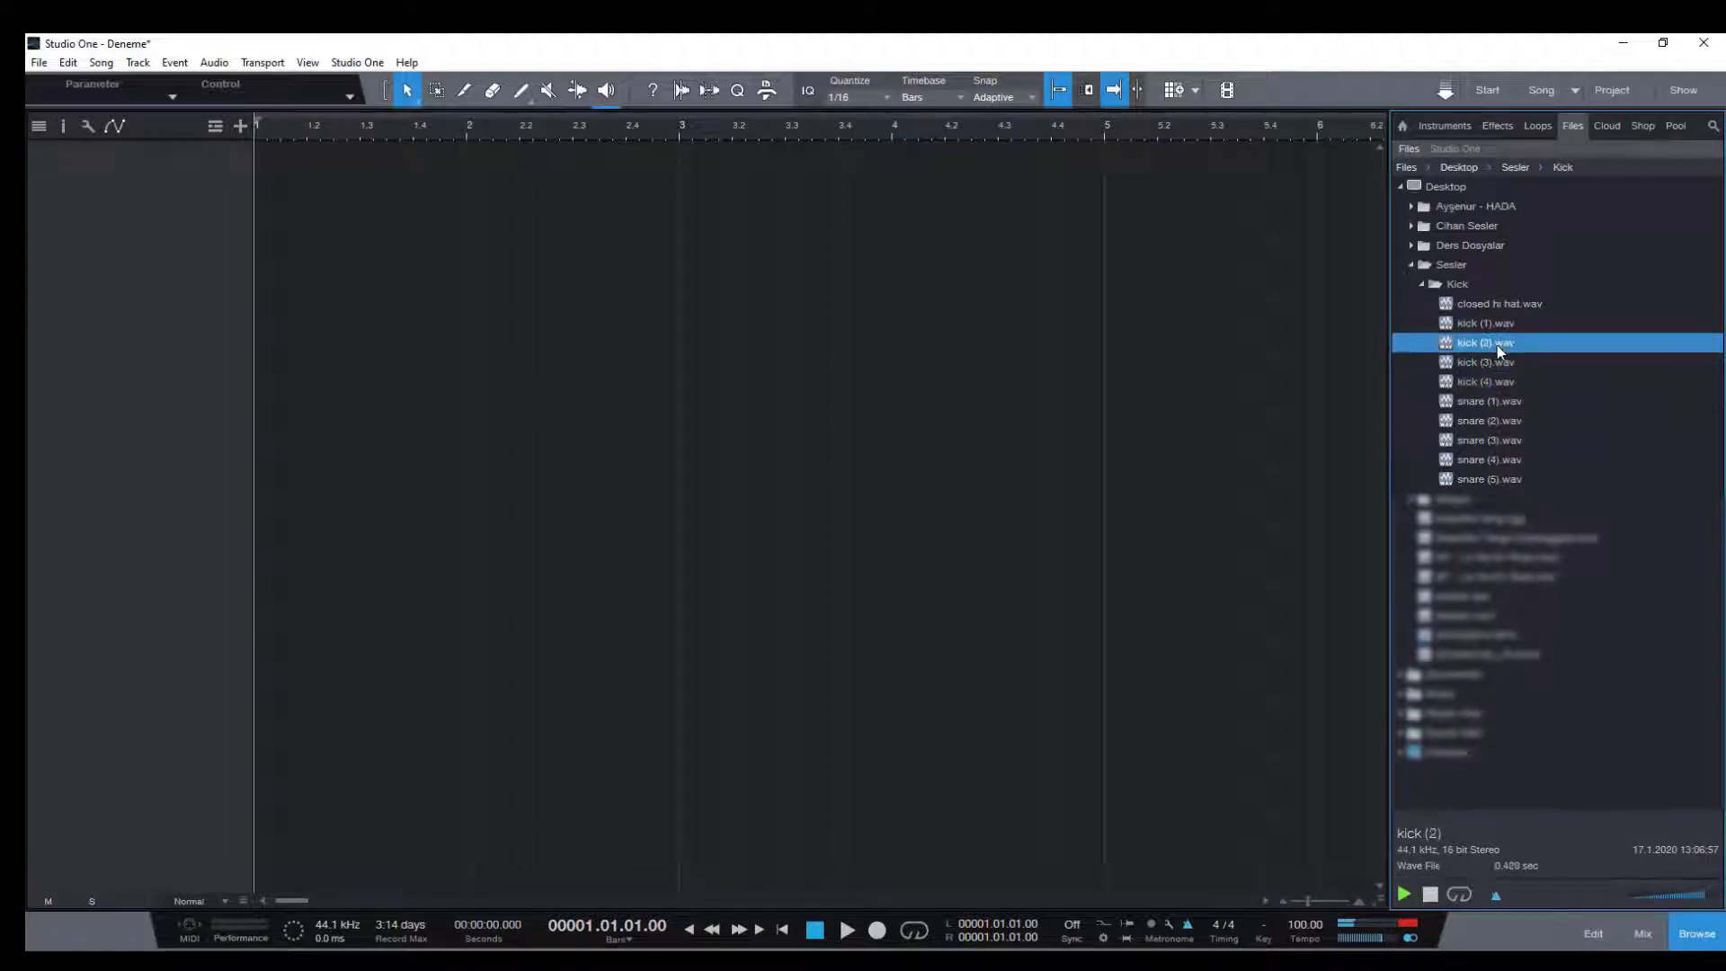
Place kick (2).wav at bar 1 on a new track, duplicate it to fill the first bar with four kicks, and play it
left_click_drag(1496, 342, 290, 199)
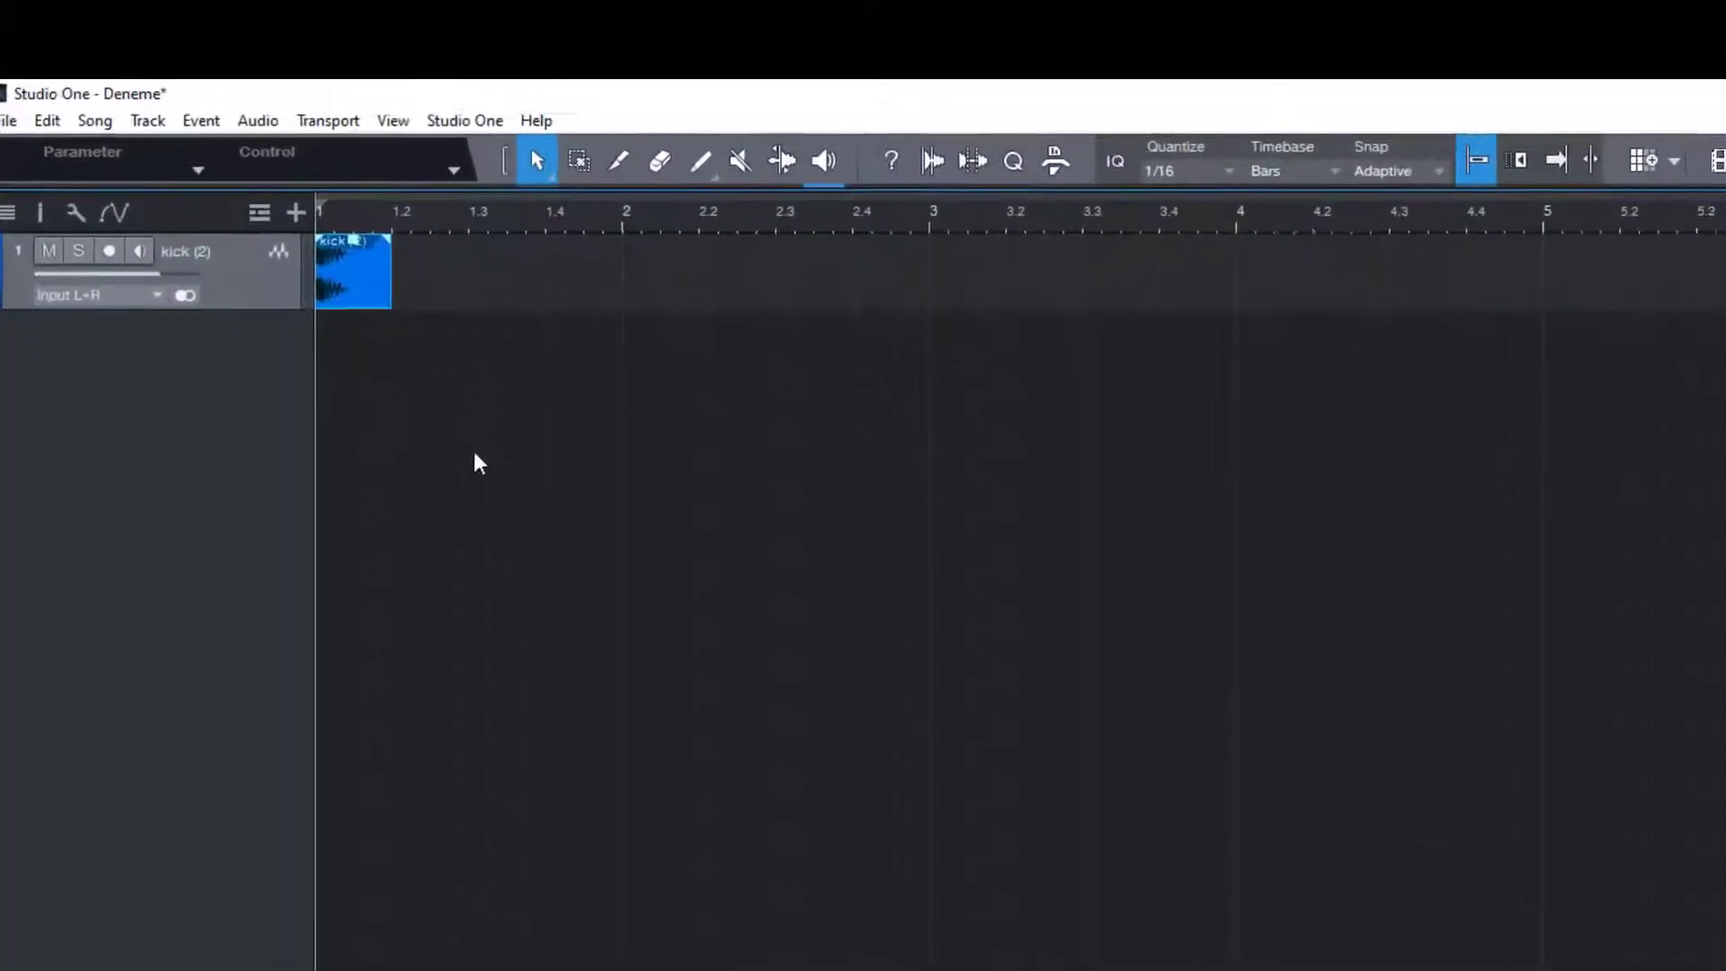
scroll(374, 332, "up", 1)
scroll(505, 527, "left", 2)
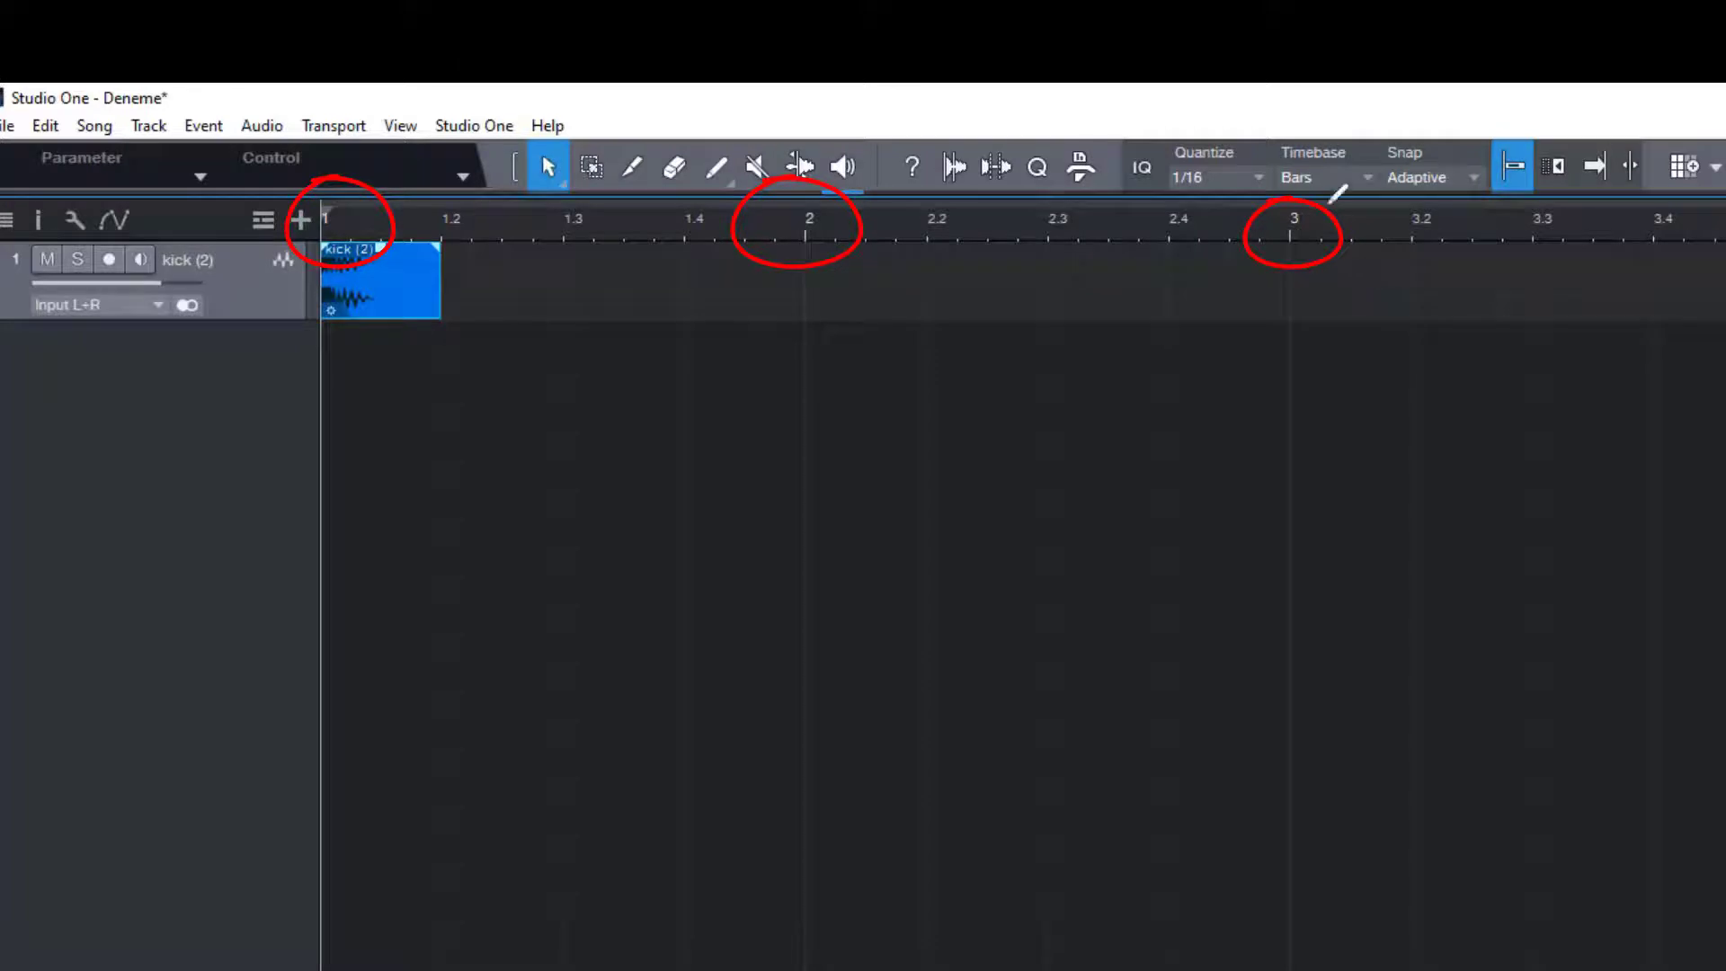
key("d")
key("d")
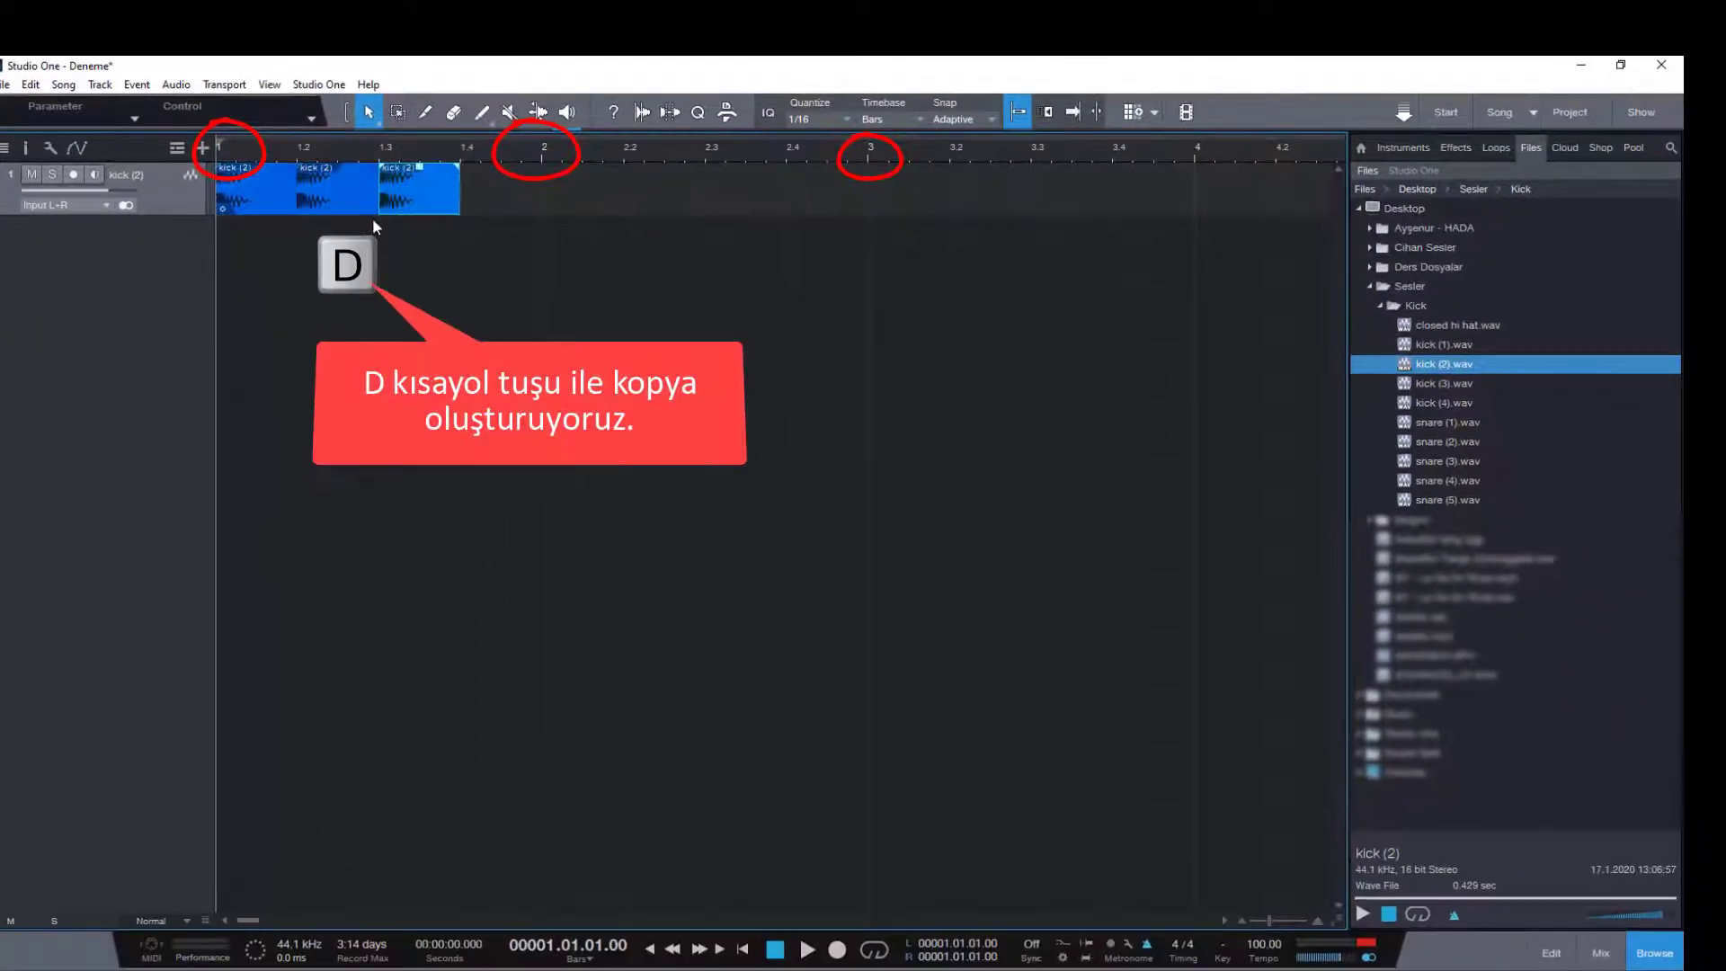
key("d")
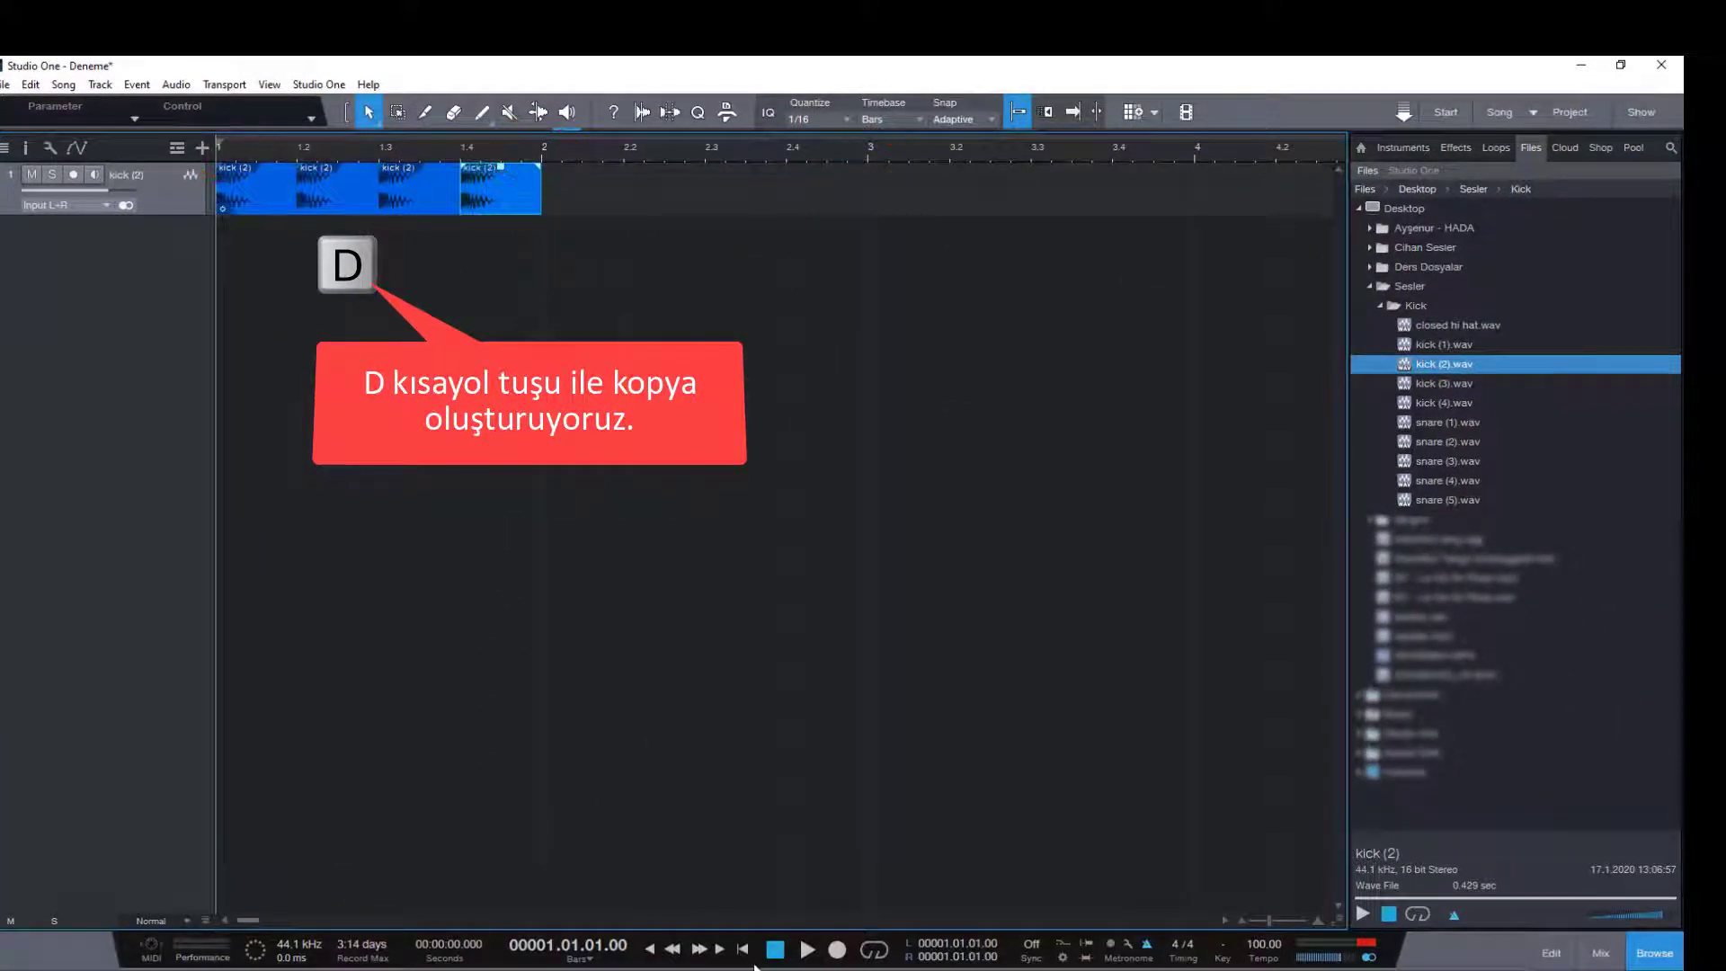
key("space")
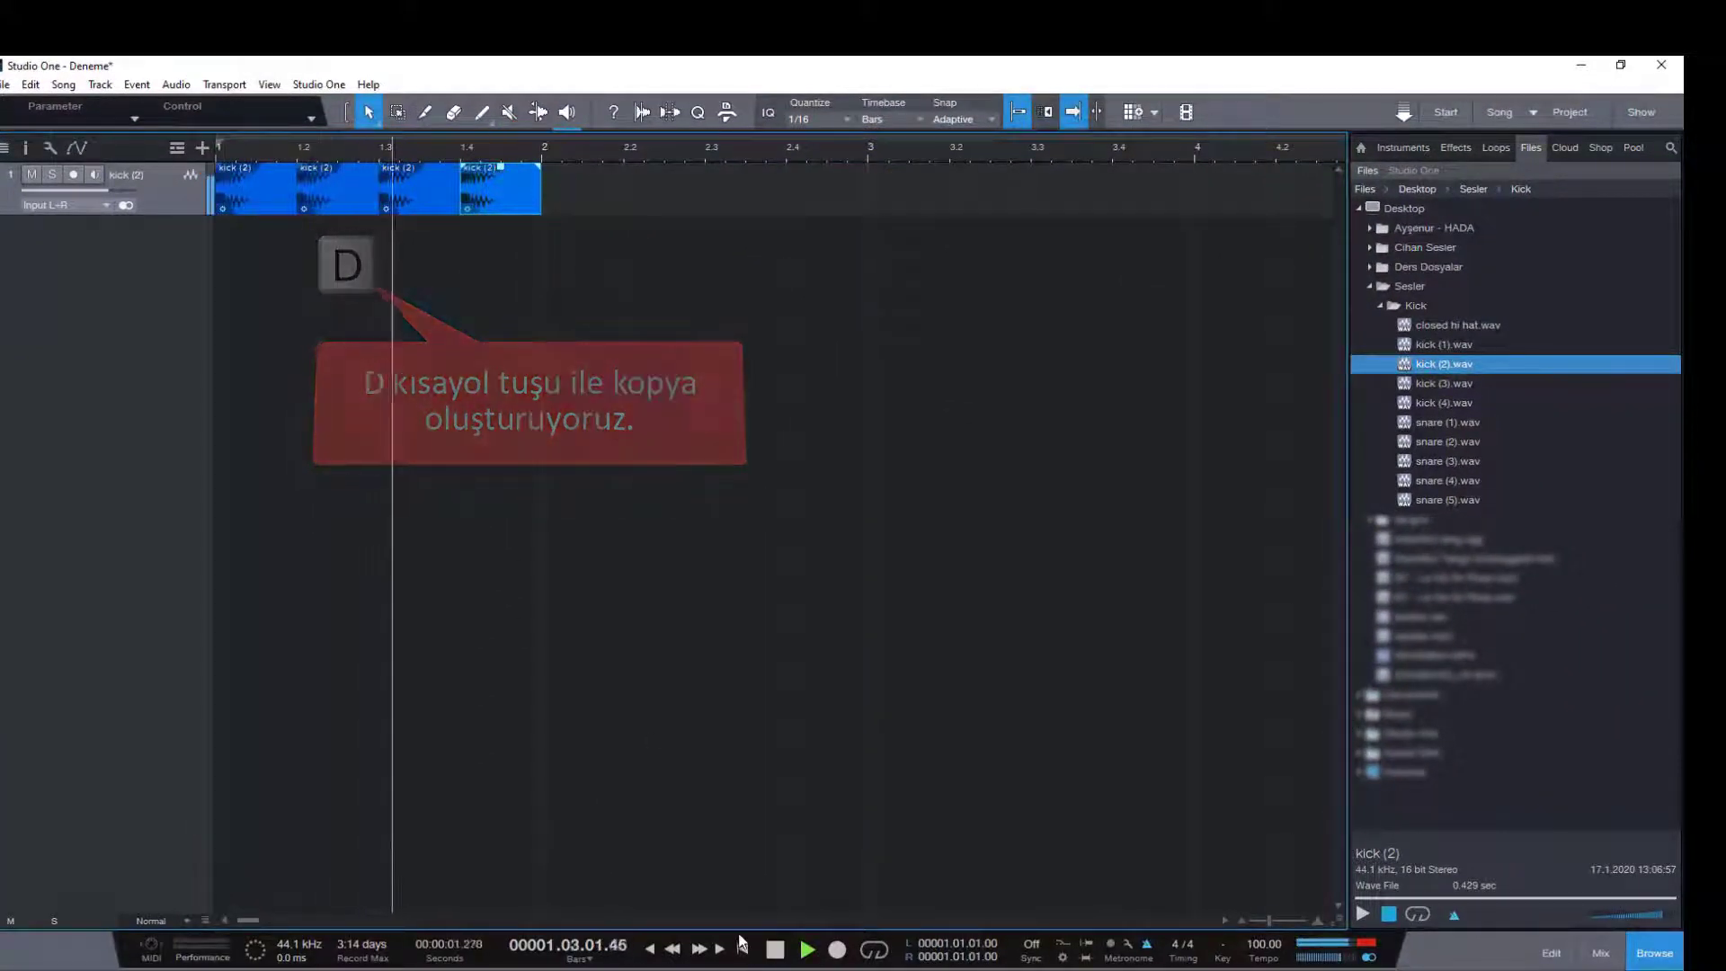
key("space")
Duplicate the four kick events into bar 2 and play bars 1 to 3 as a loop
left_click_drag(627, 298, 220, 170)
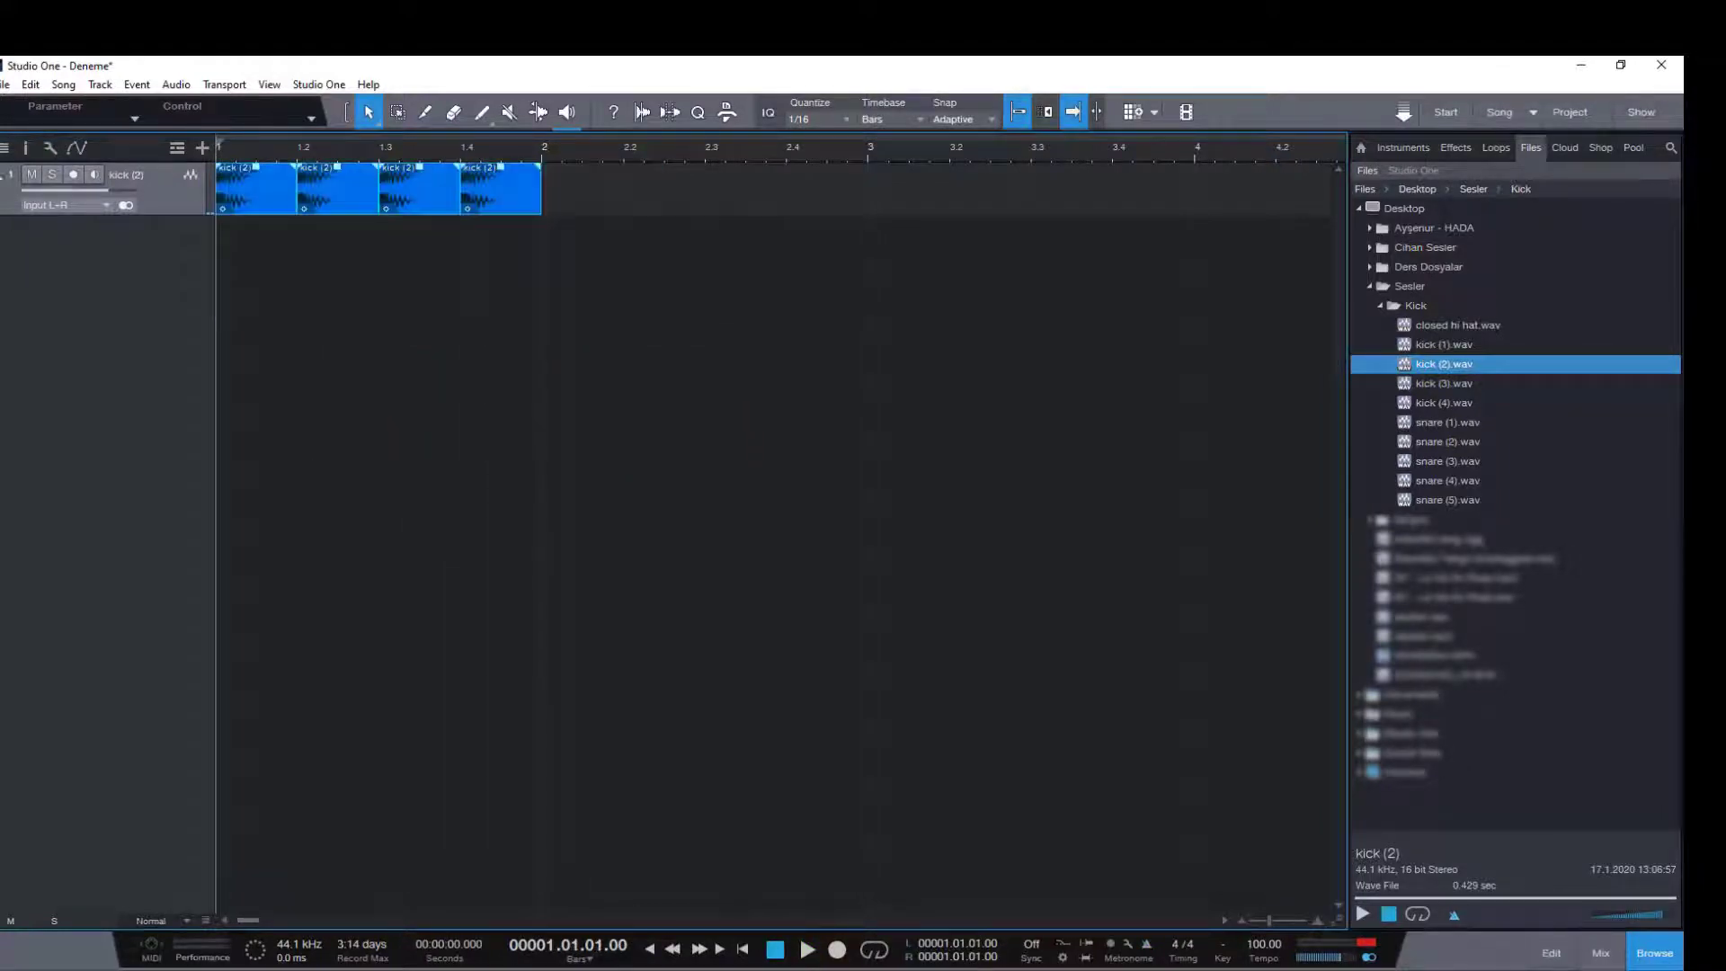
key("d")
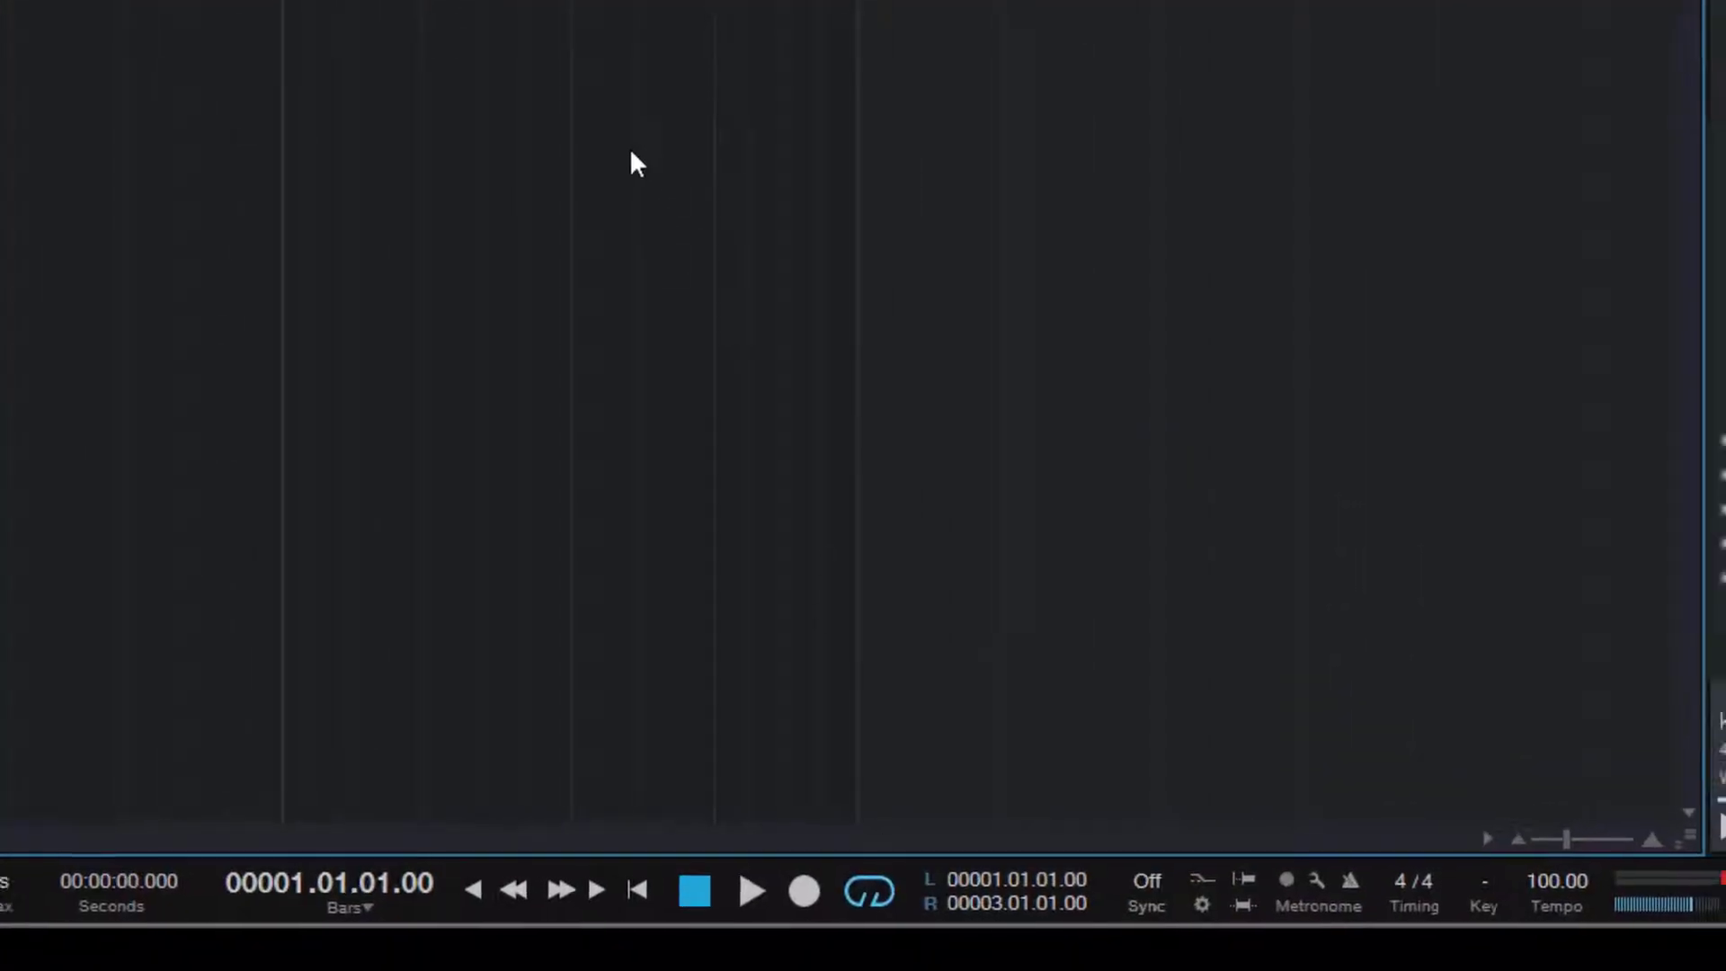
key("space")
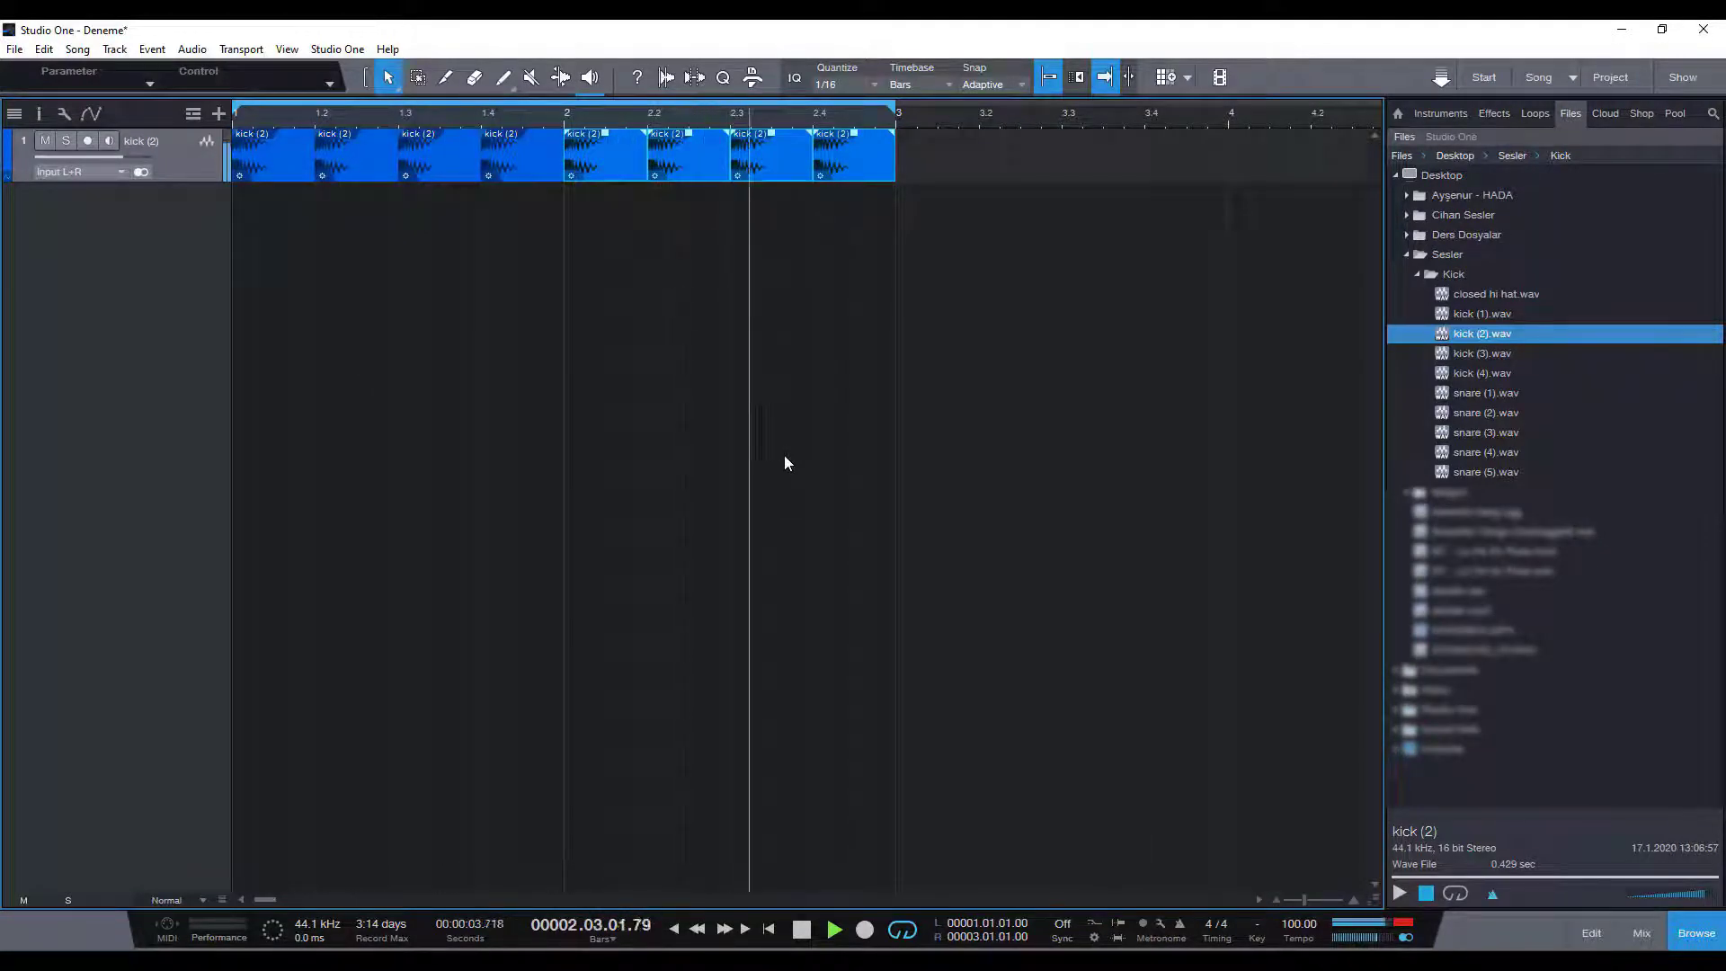
key("space")
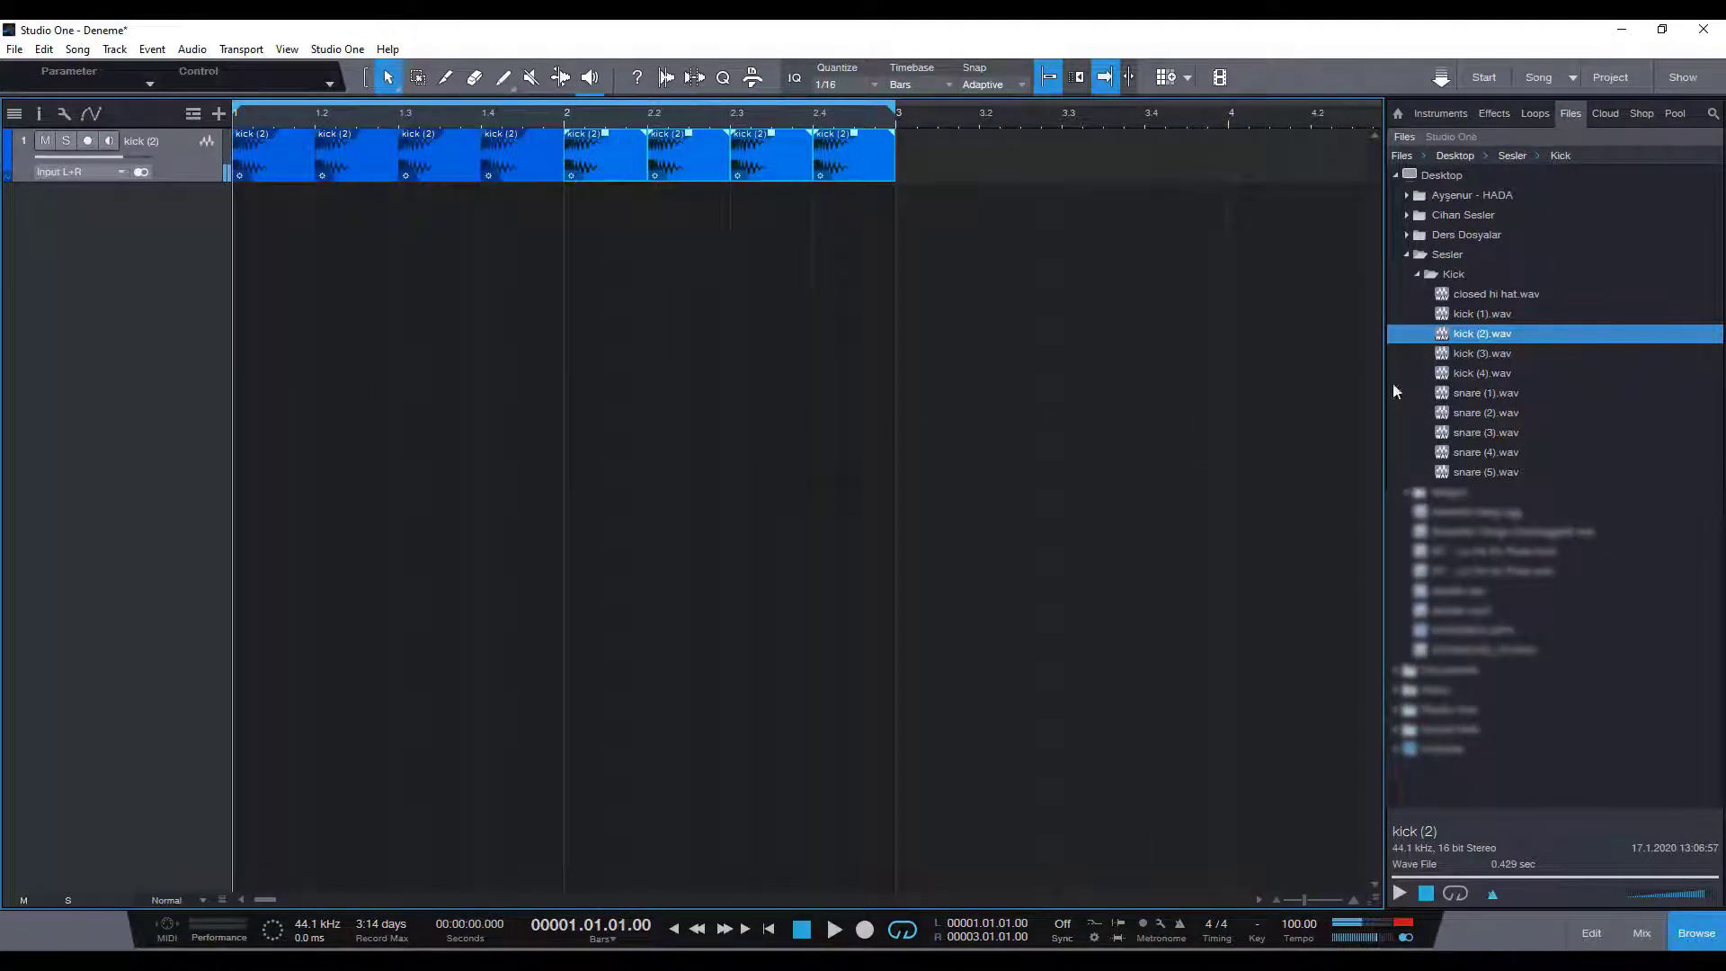
Preview the snare samples in the Kick folder, comparing snare (1), (2), (4) and (5)
left_click(1509, 395)
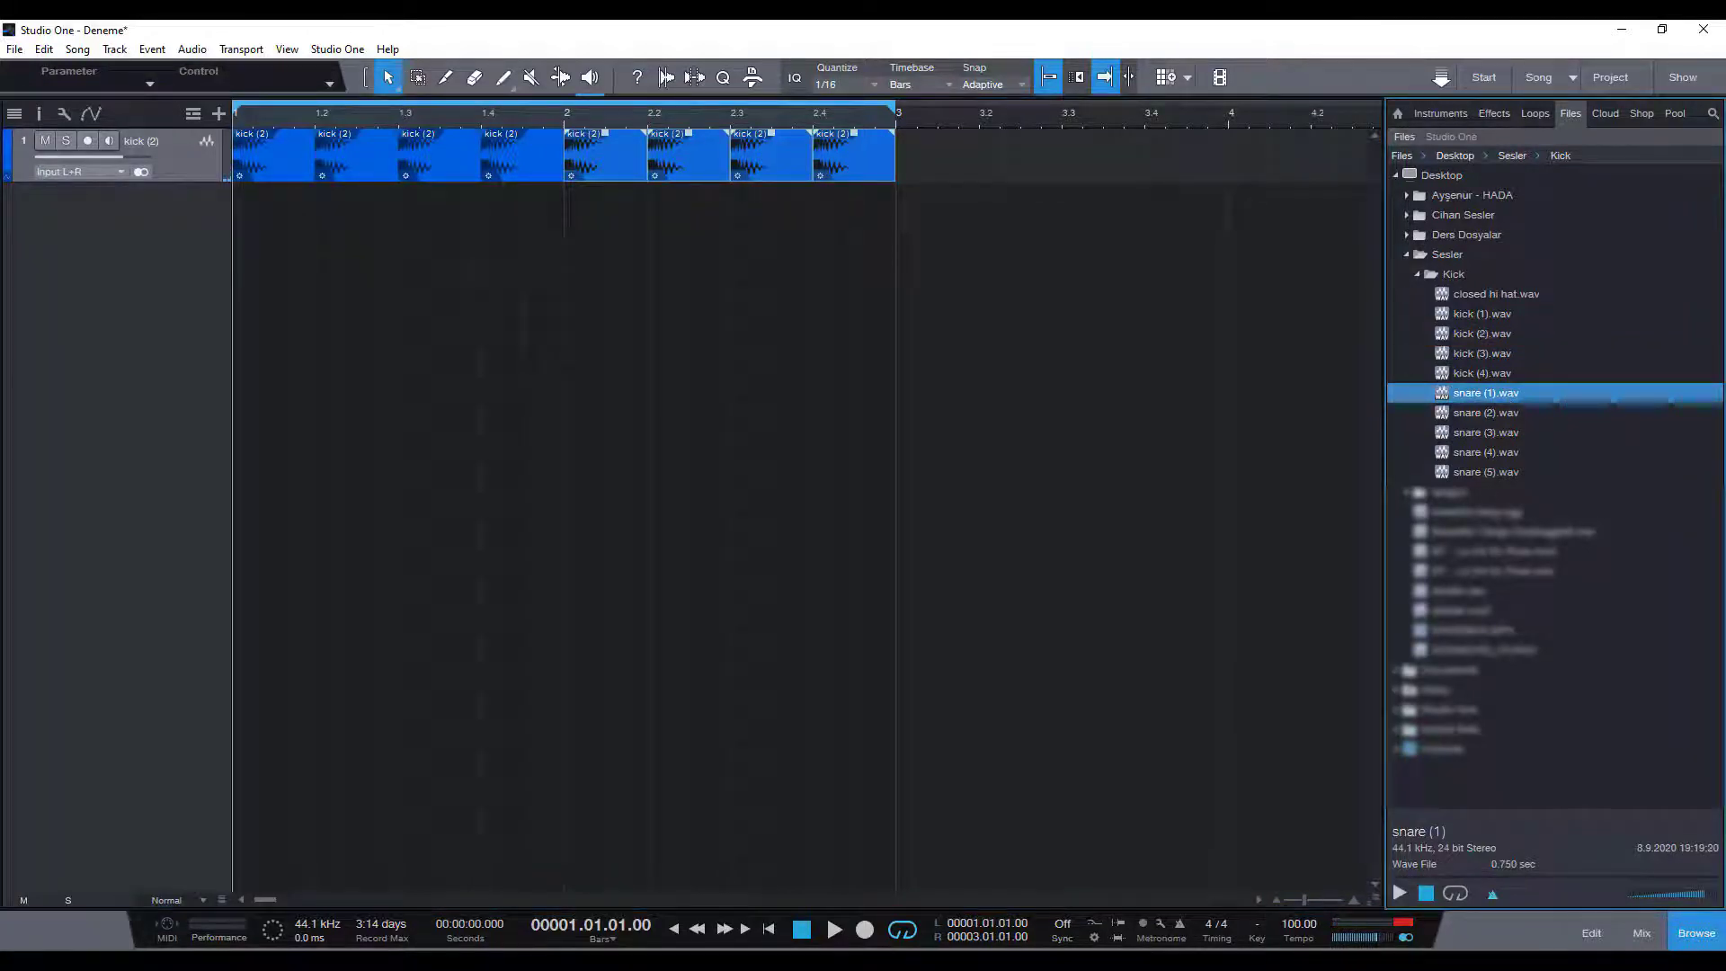
left_click(1399, 893)
left_click(1517, 412)
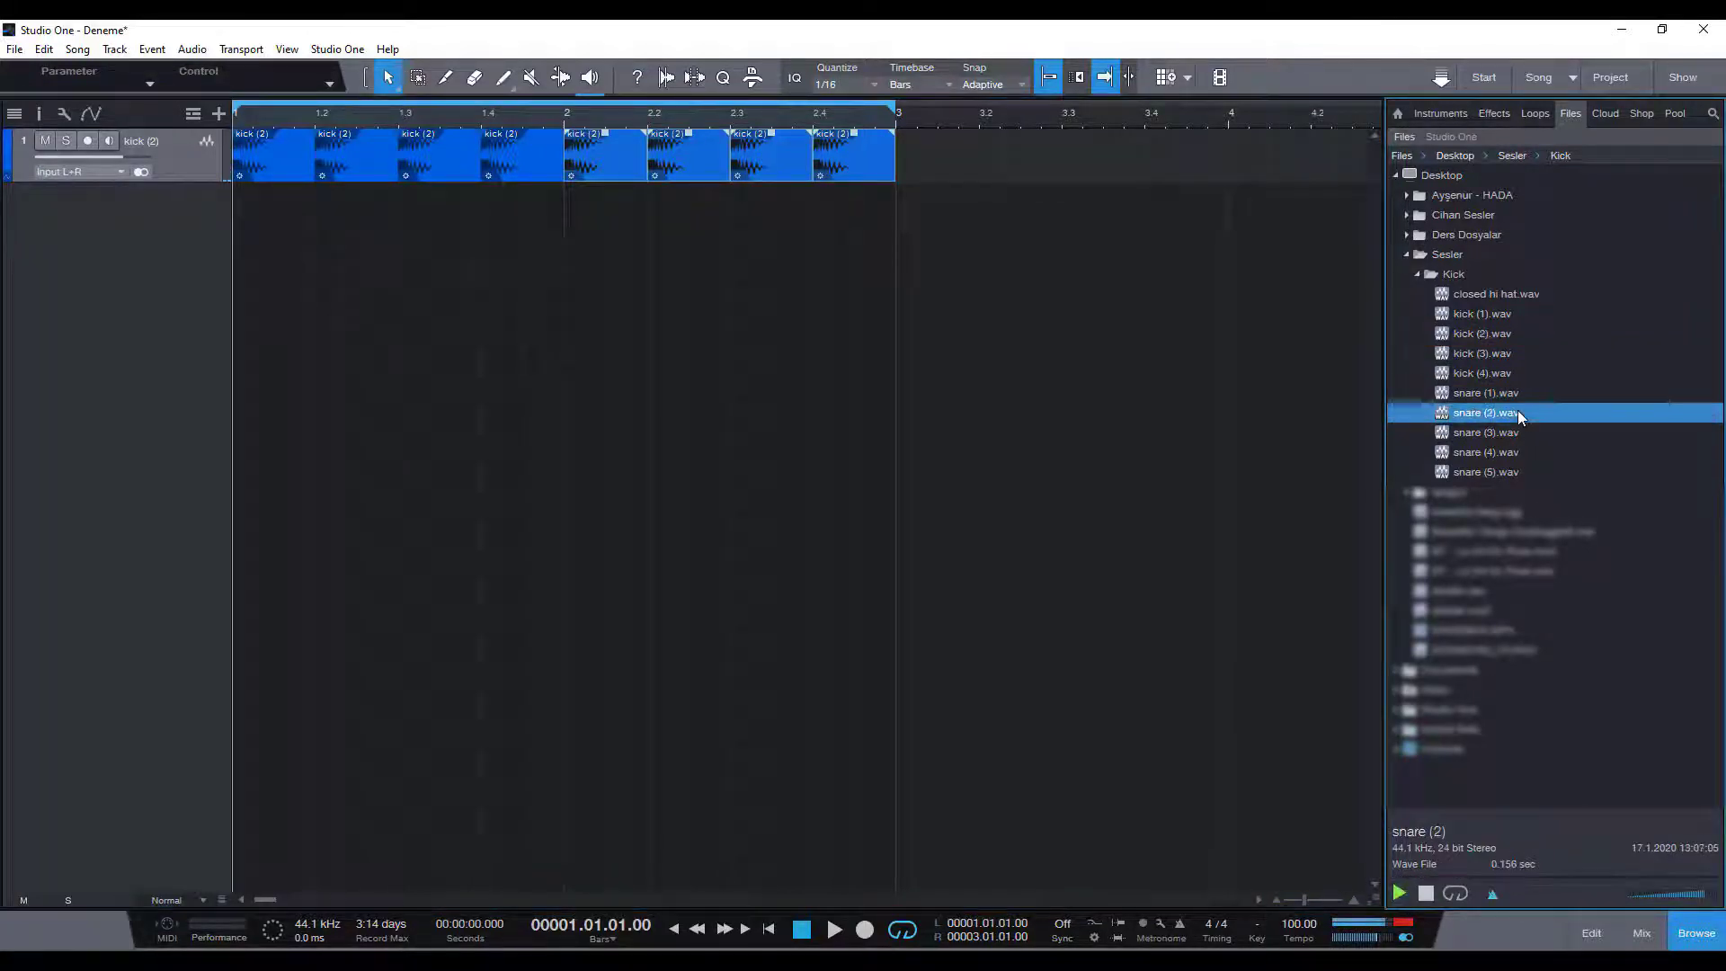
left_click(1477, 453)
left_click(1482, 473)
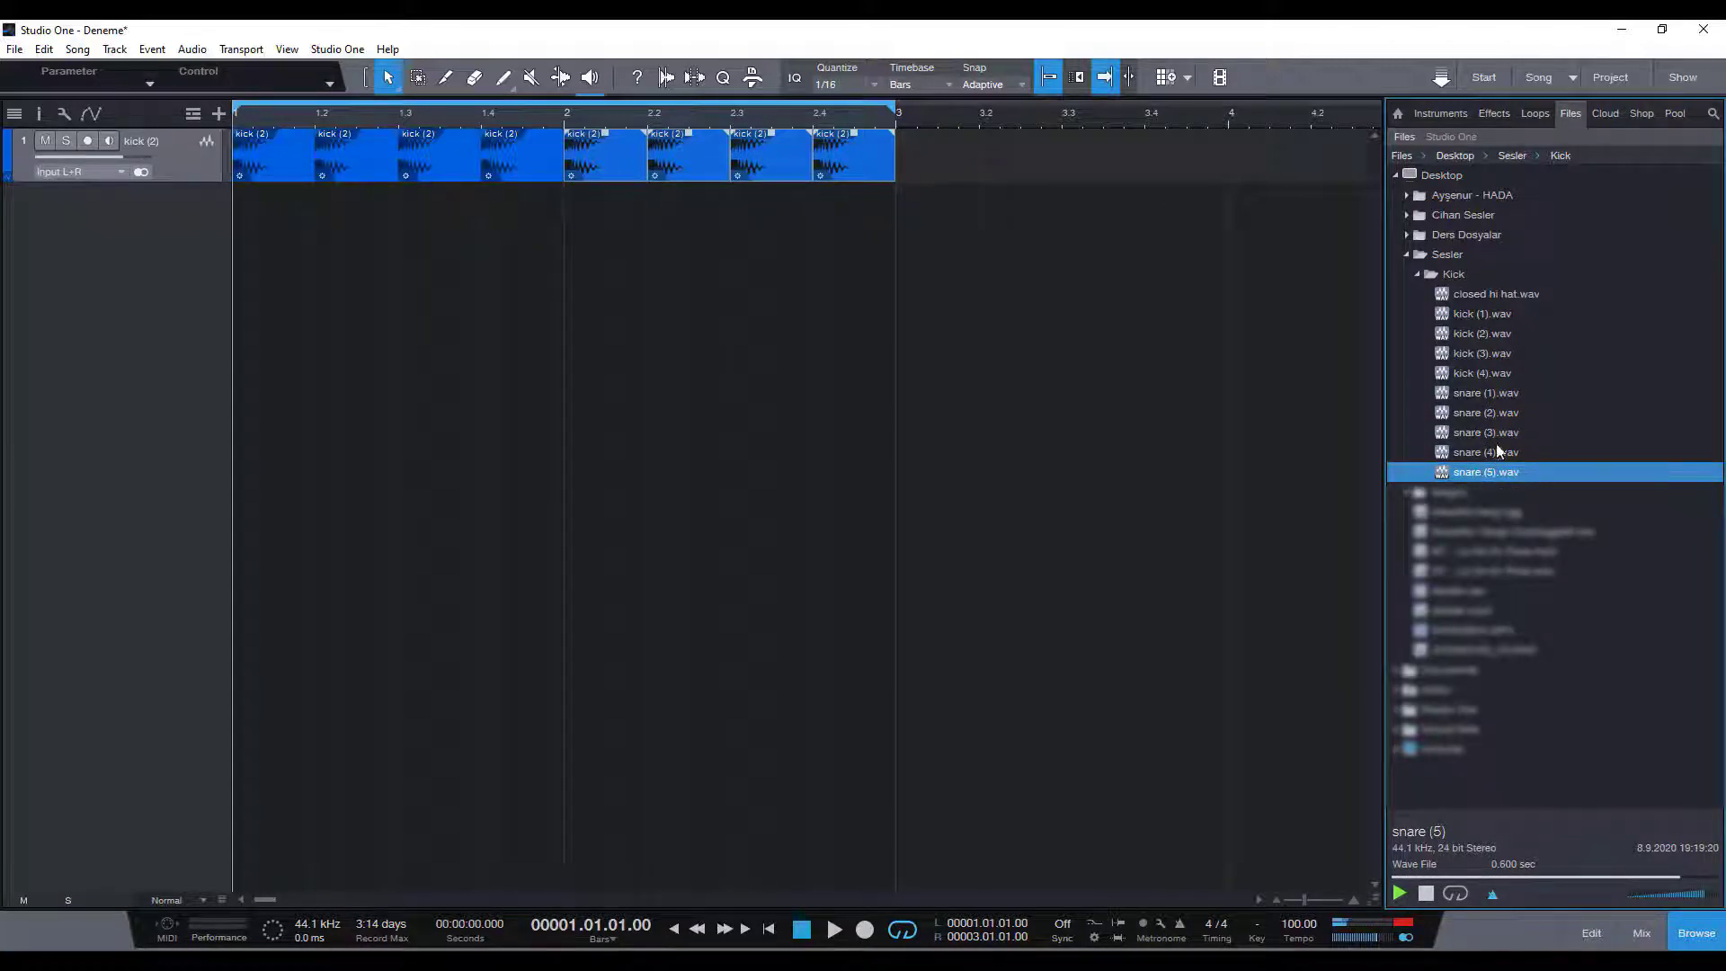
left_click(1503, 413)
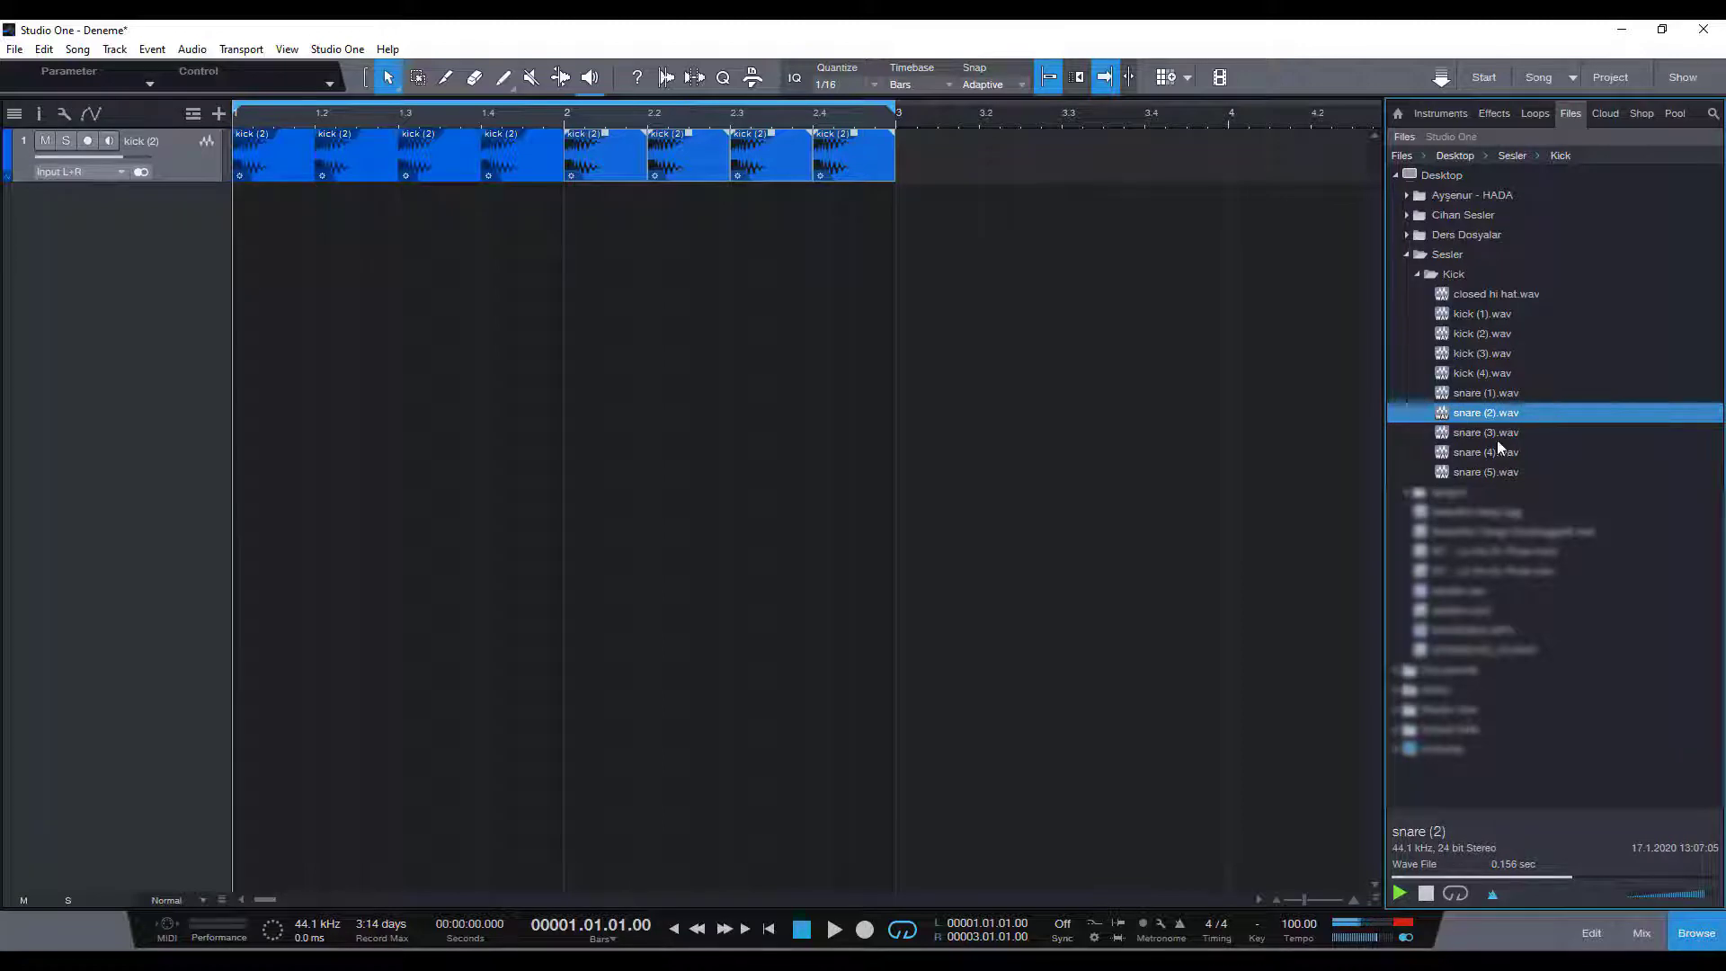
left_click(1502, 395)
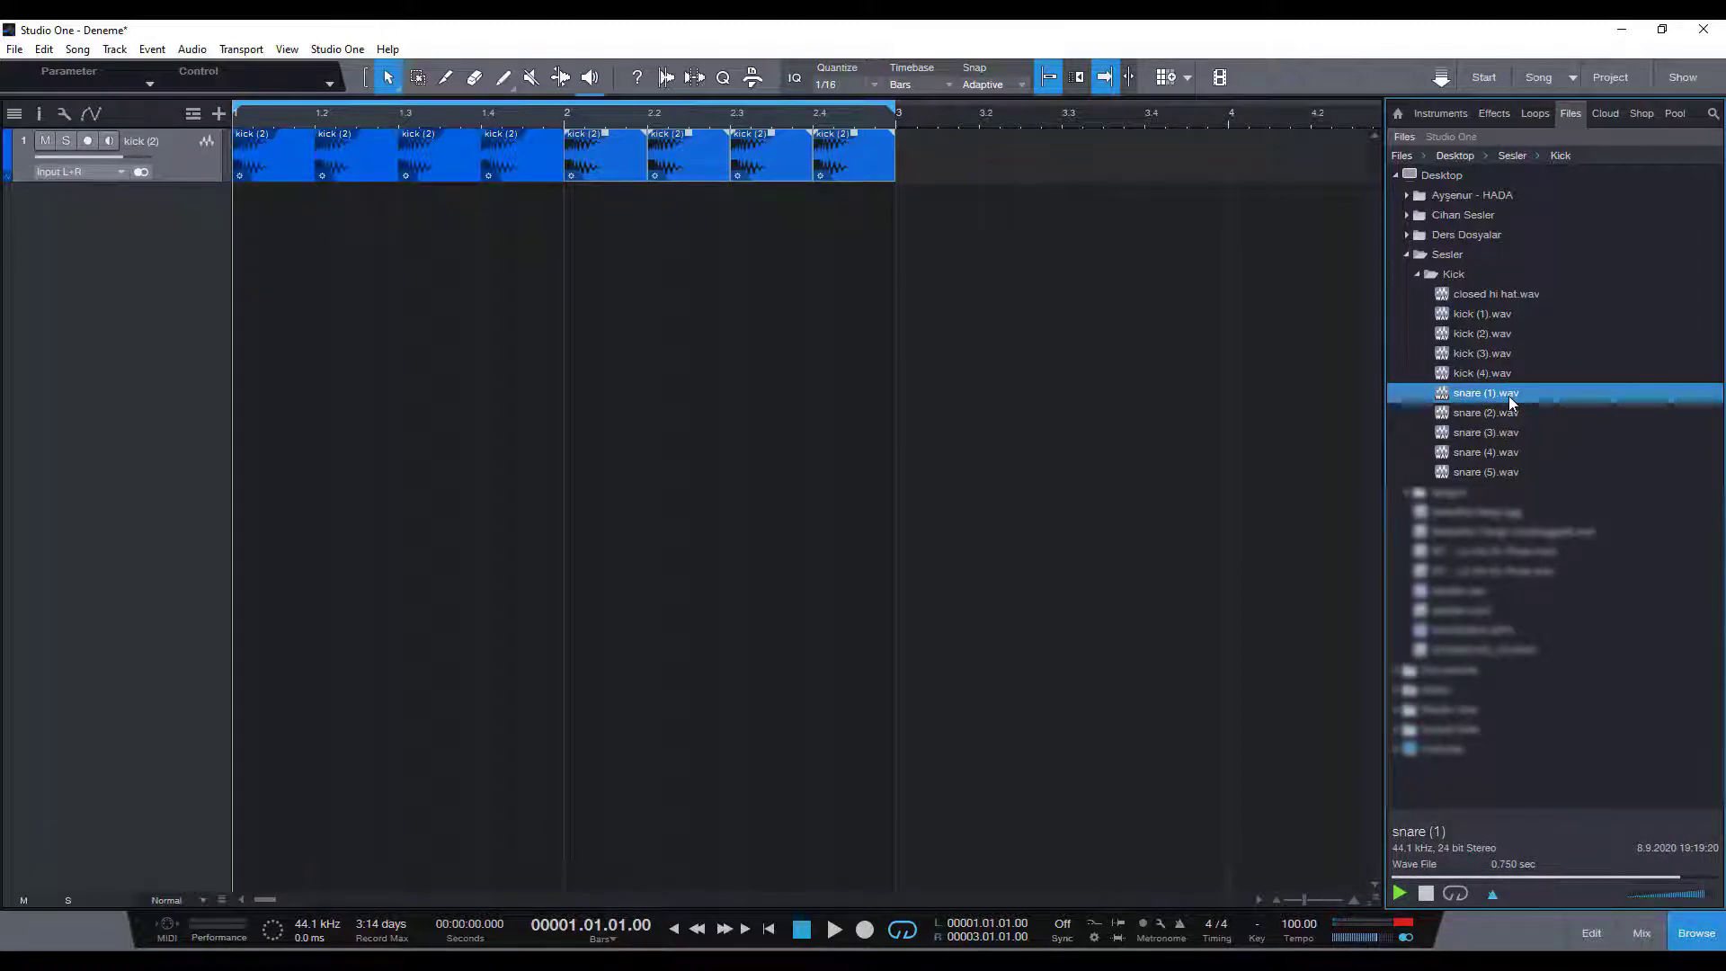
Place snare (1).wav on beat 2 of bar 1 on a new track and put a copy on beat 4
left_click_drag(1509, 395, 353, 262)
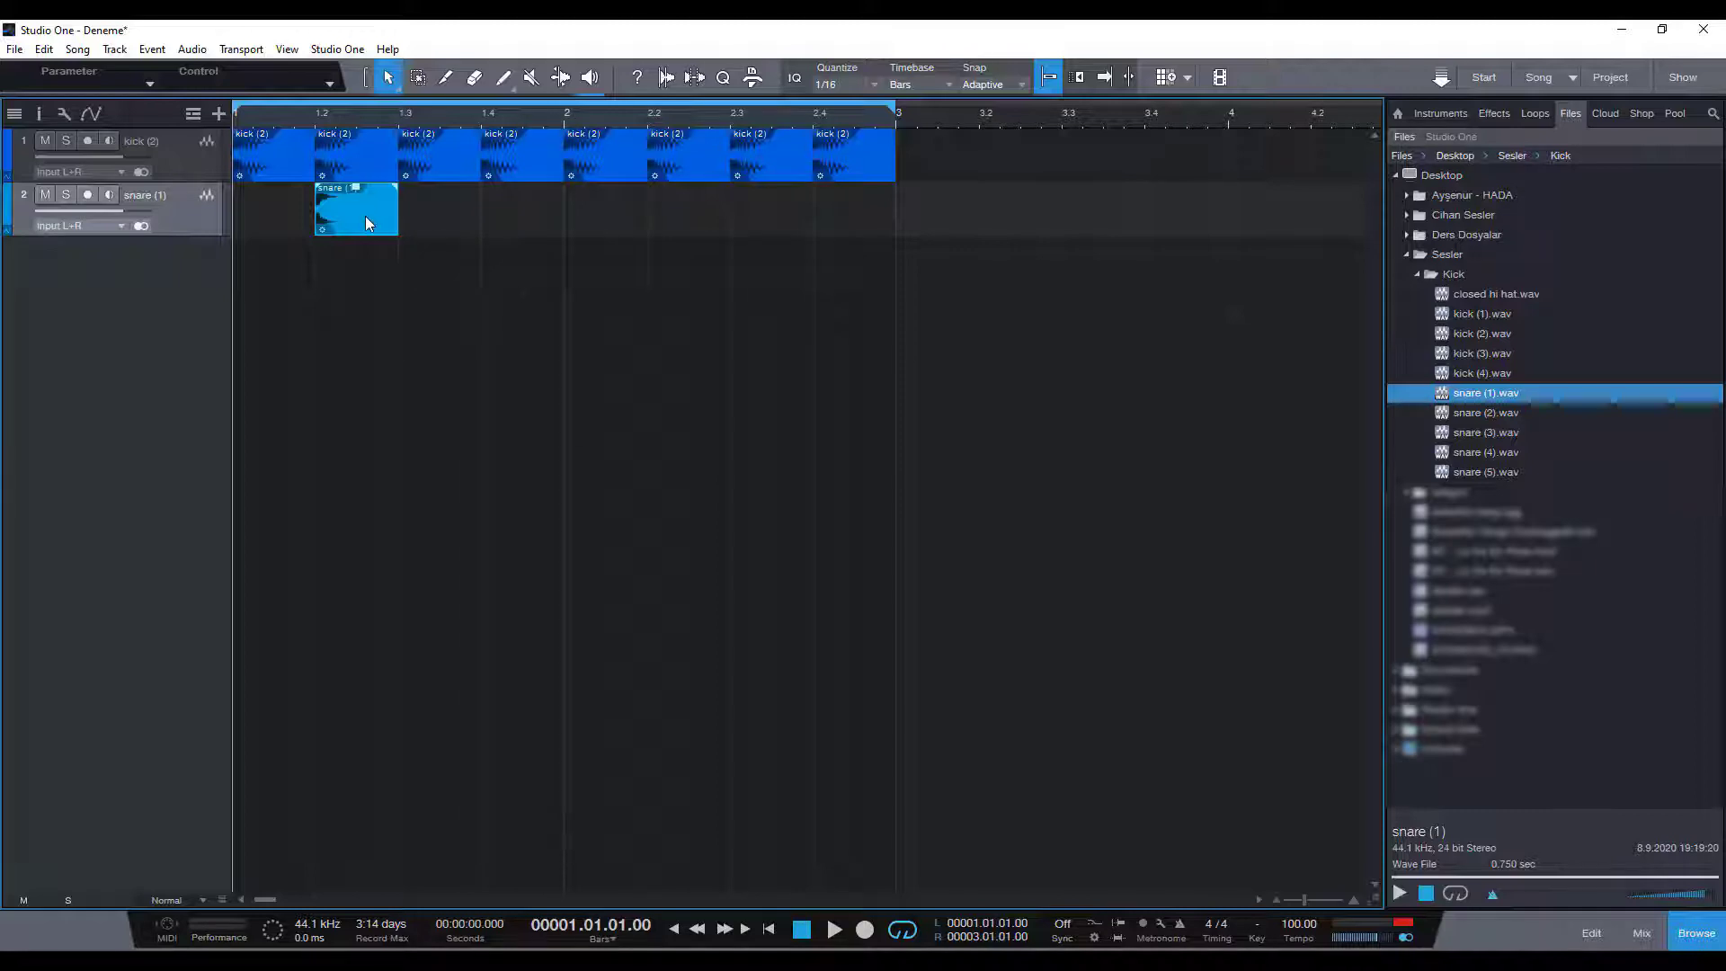
key("d")
left_click_drag(439, 214, 521, 219)
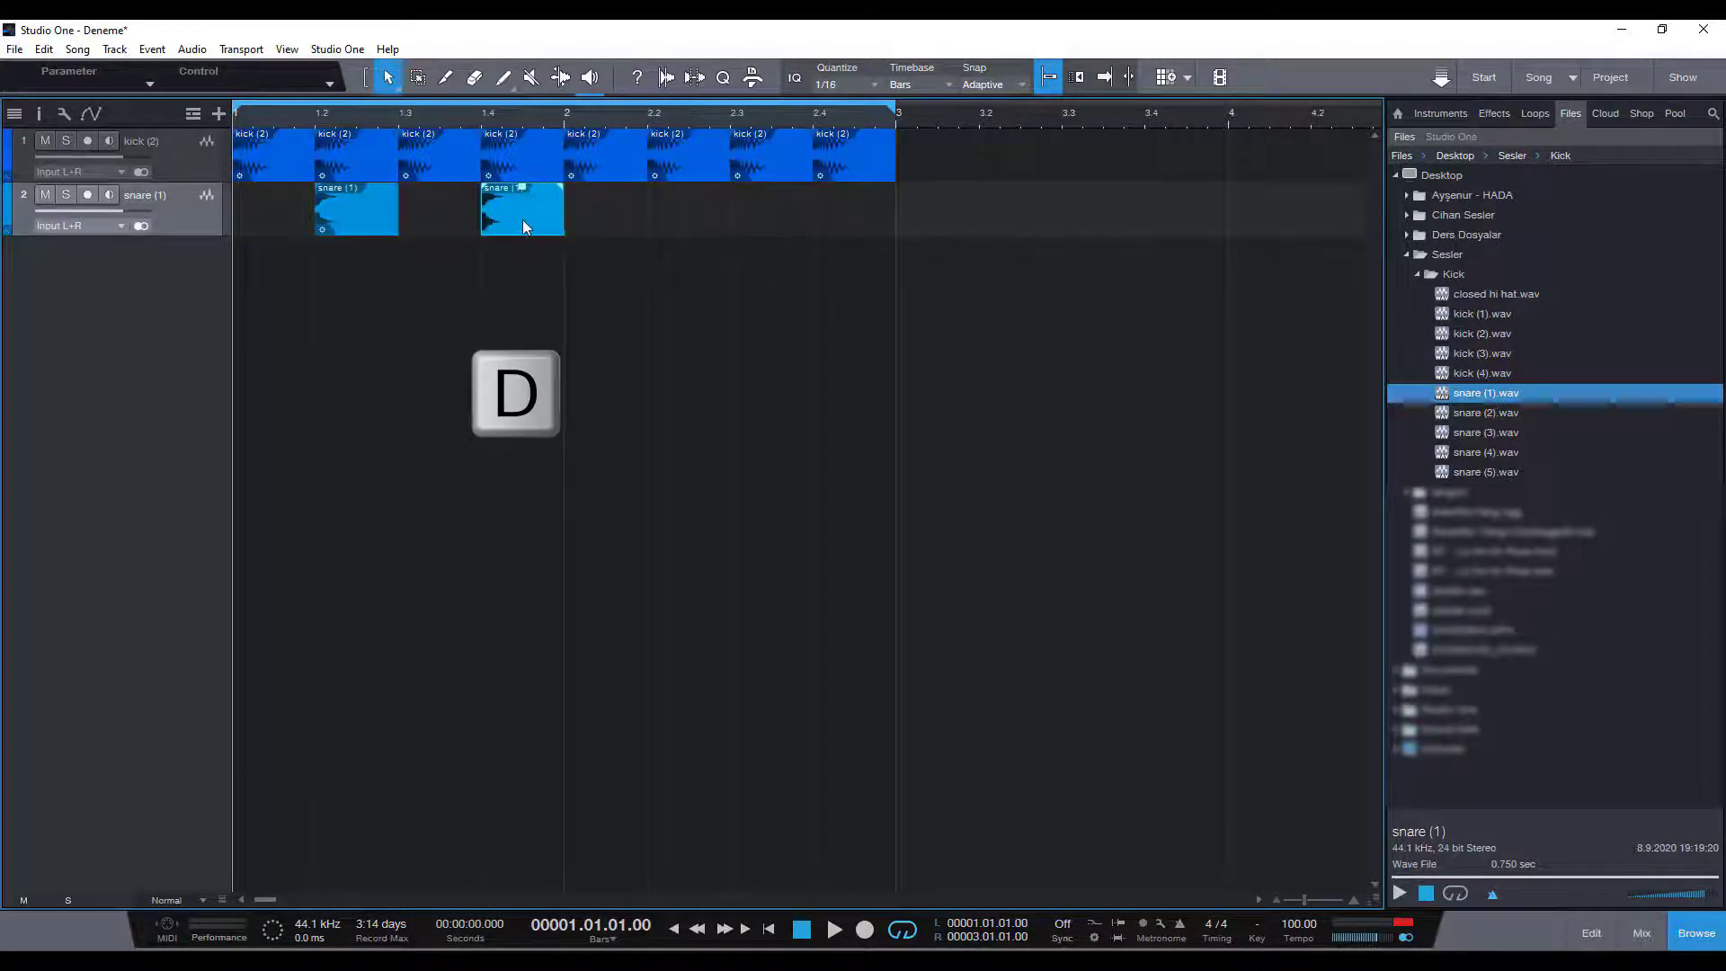
Duplicate both snare events into bar 2 and play back the looped beat
left_click_drag(642, 286, 66, 230)
key("d")
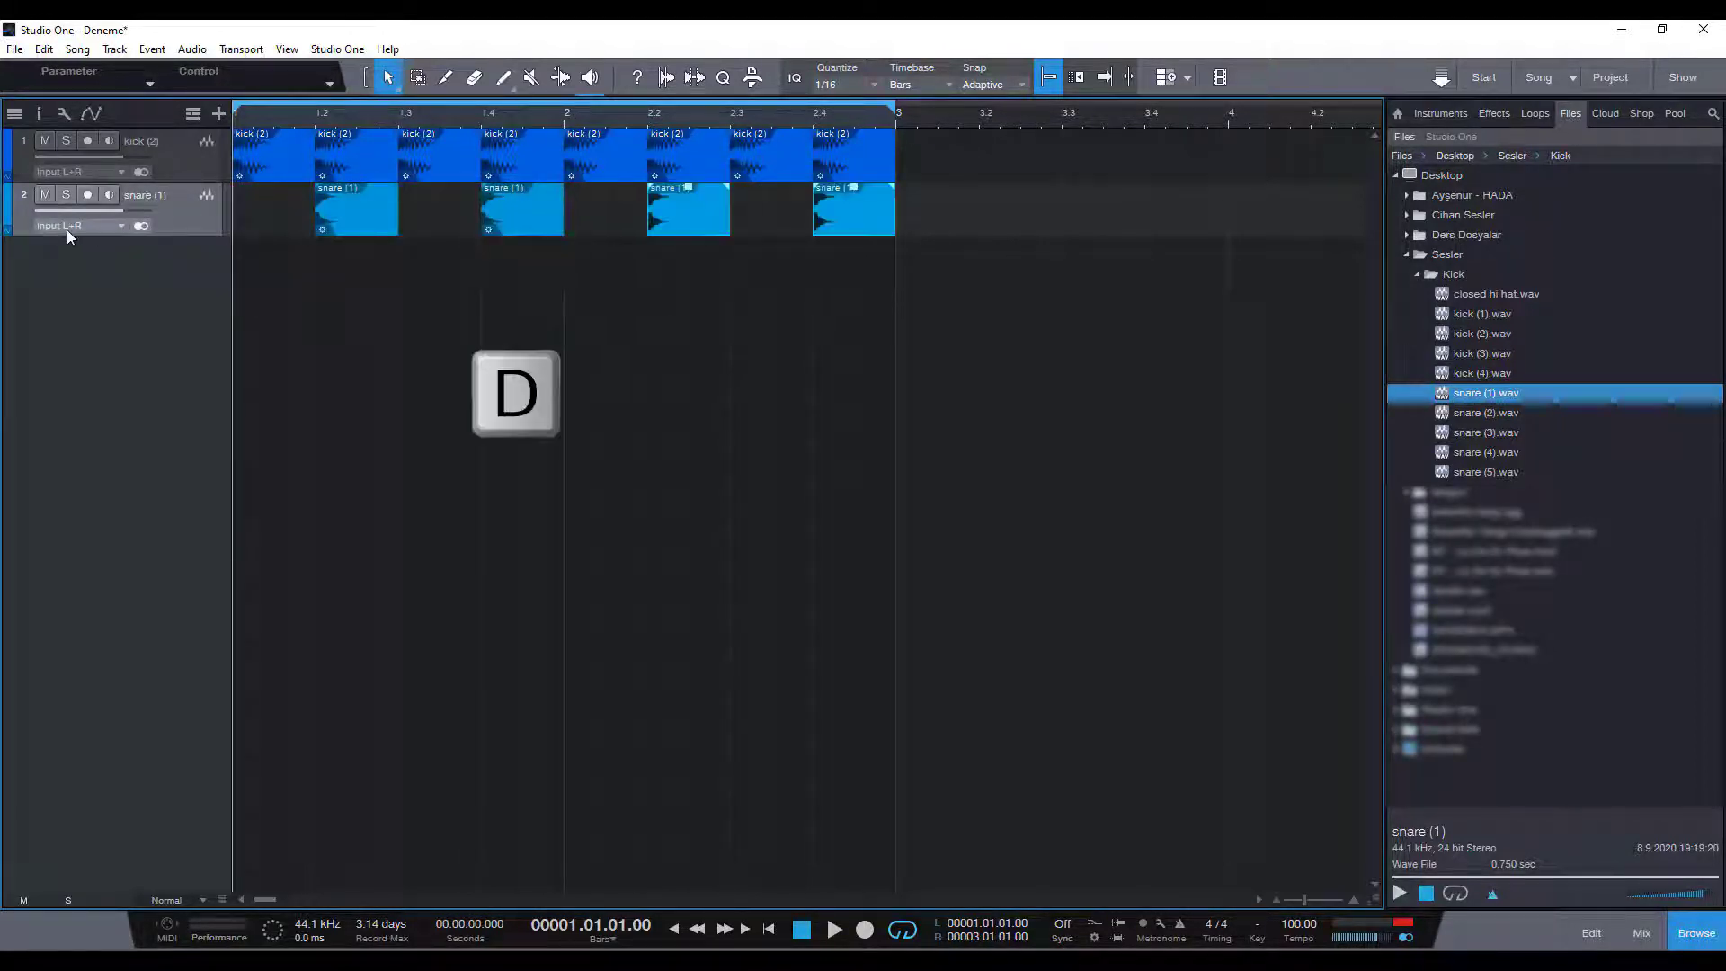
key("space")
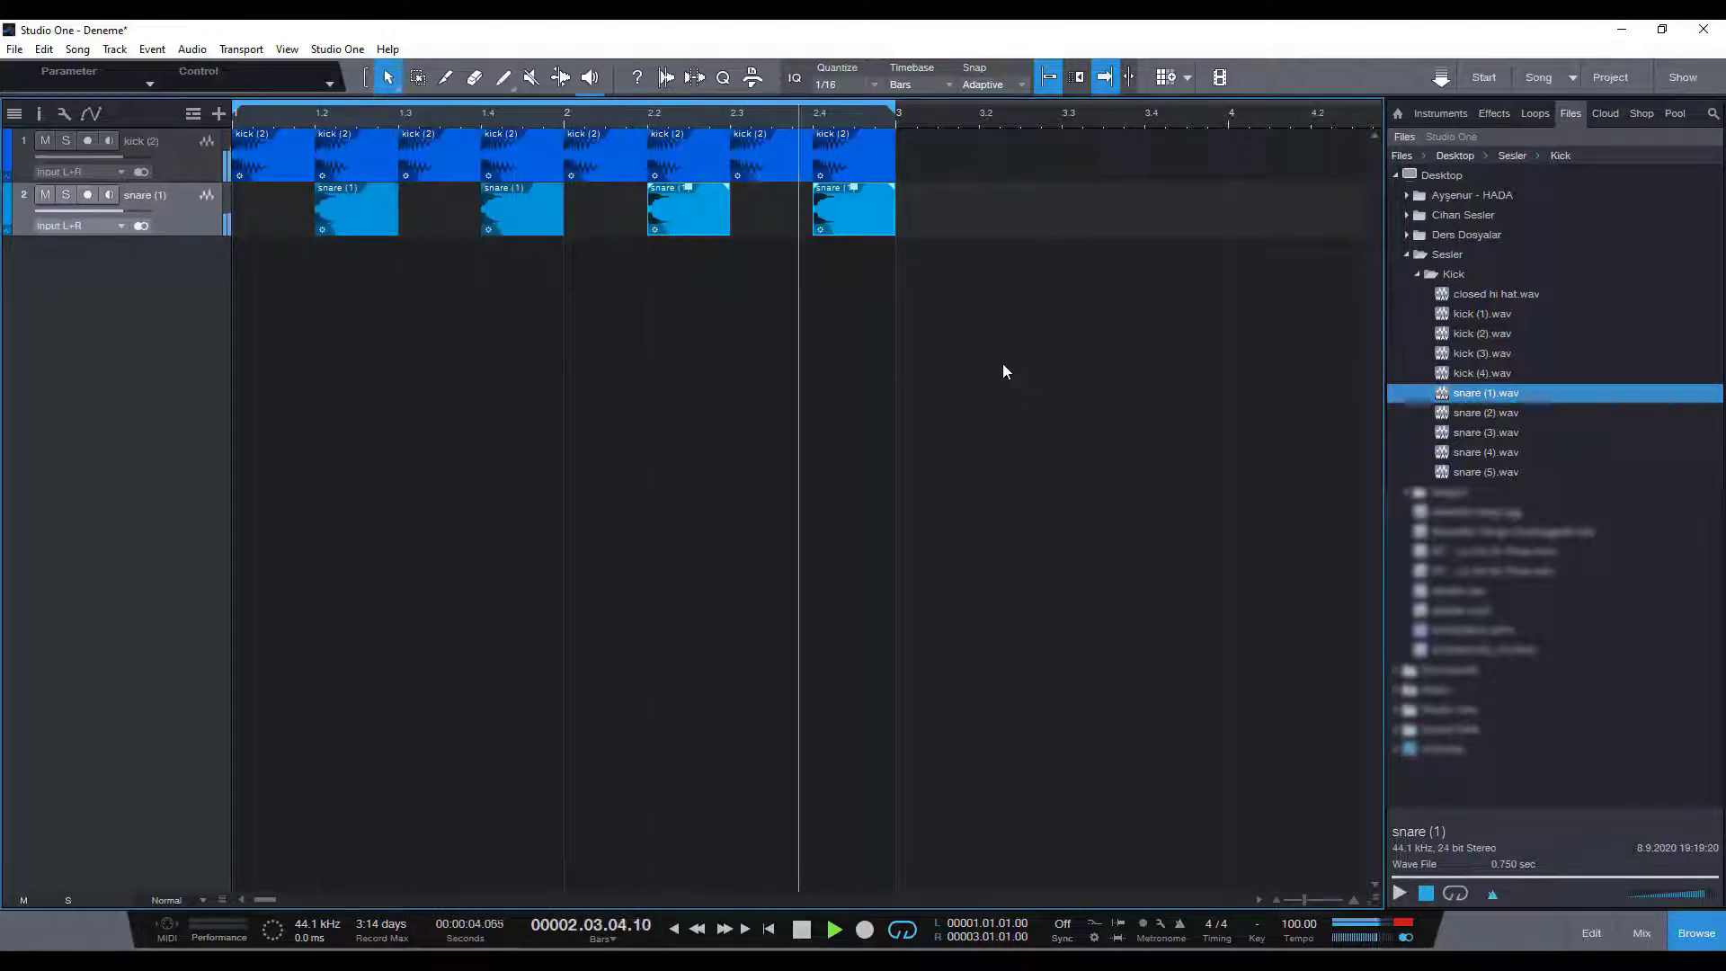
key("space")
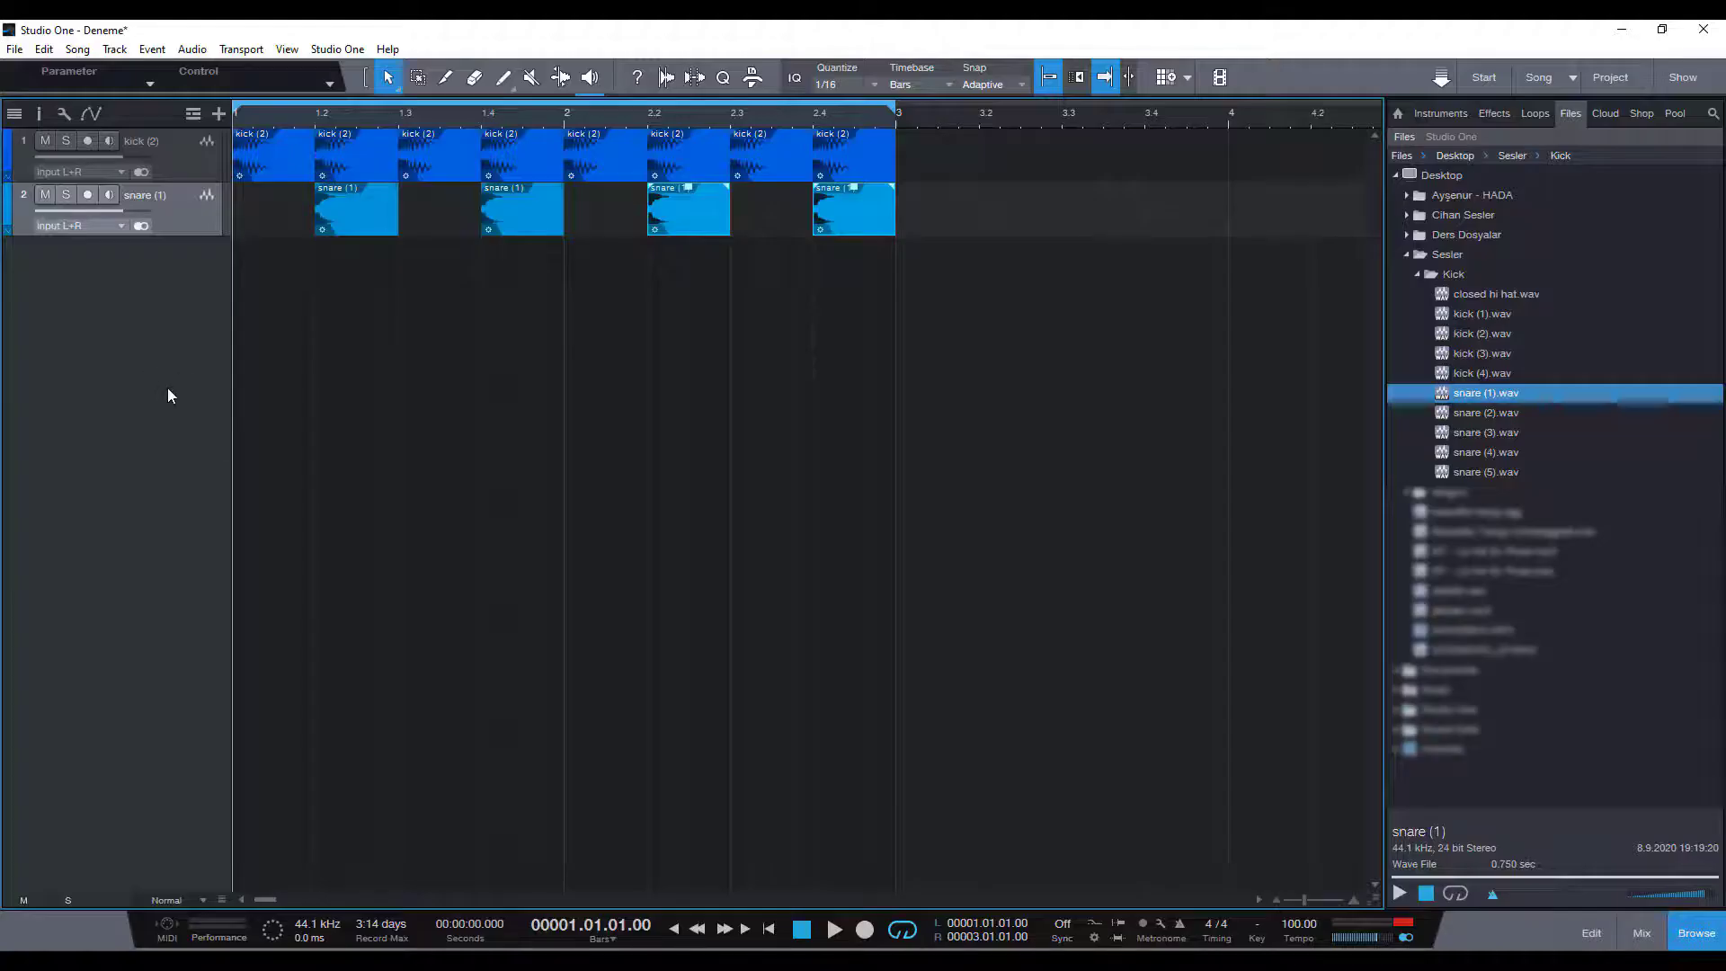
Add a mono audio track below the snare track and arm it for recording
right_click(167, 387)
left_click(218, 415)
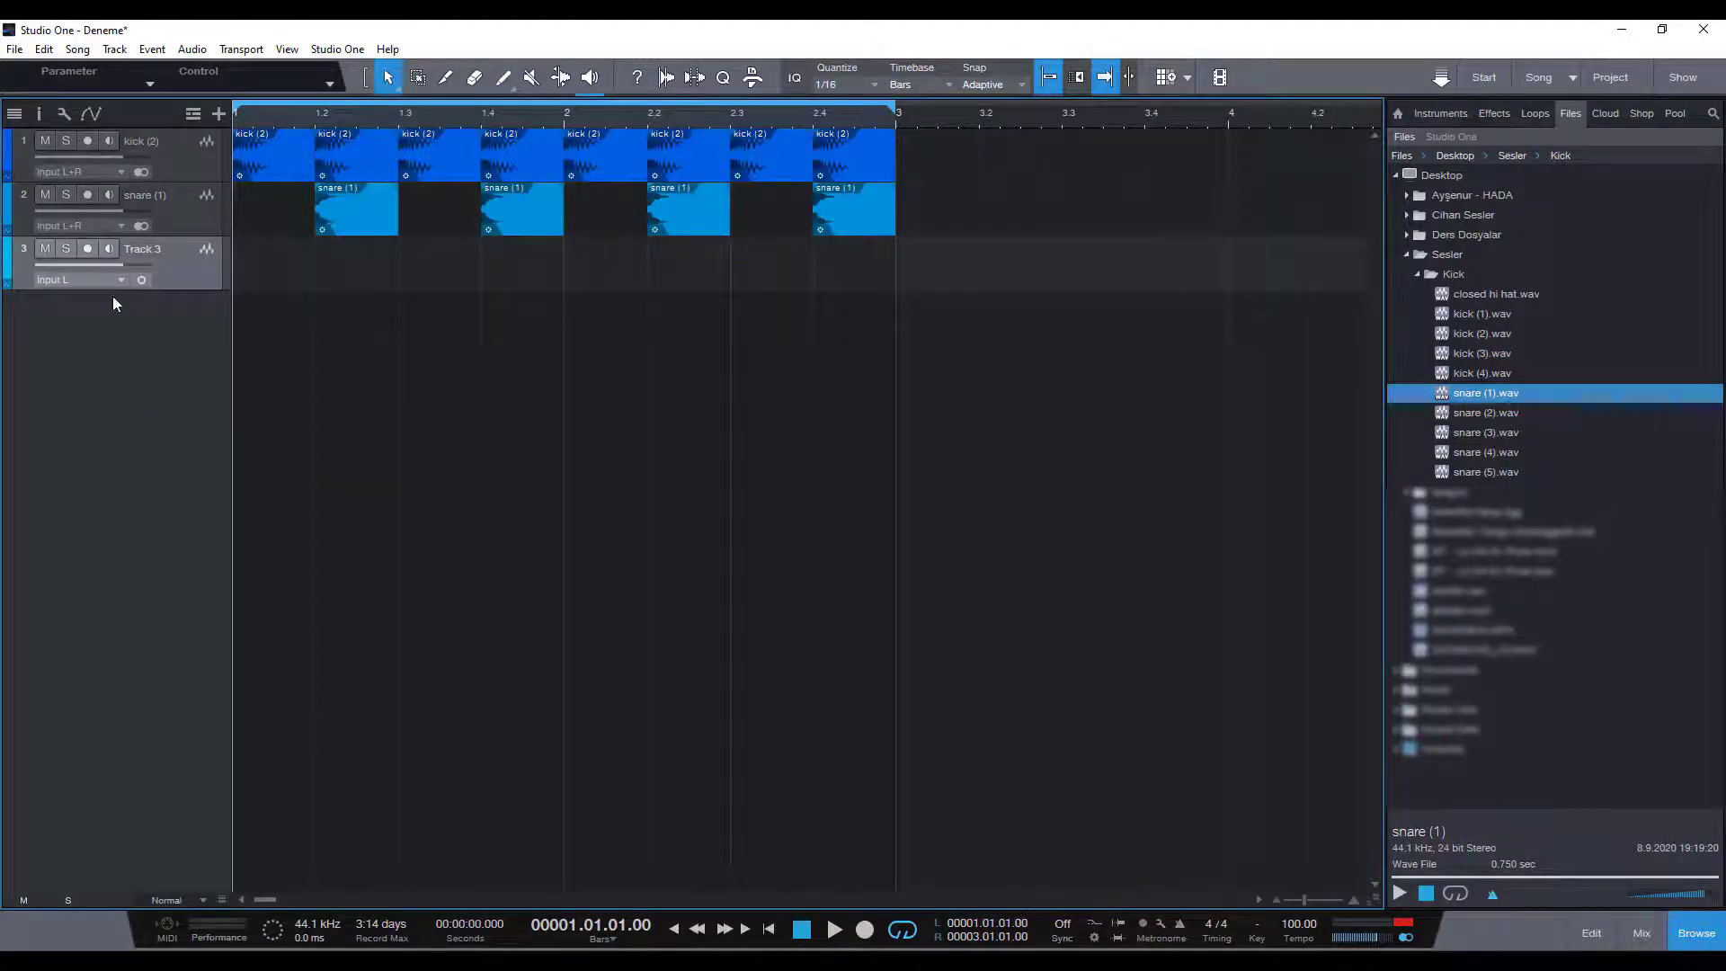
left_click(90, 280)
left_click(90, 281)
left_click(90, 248)
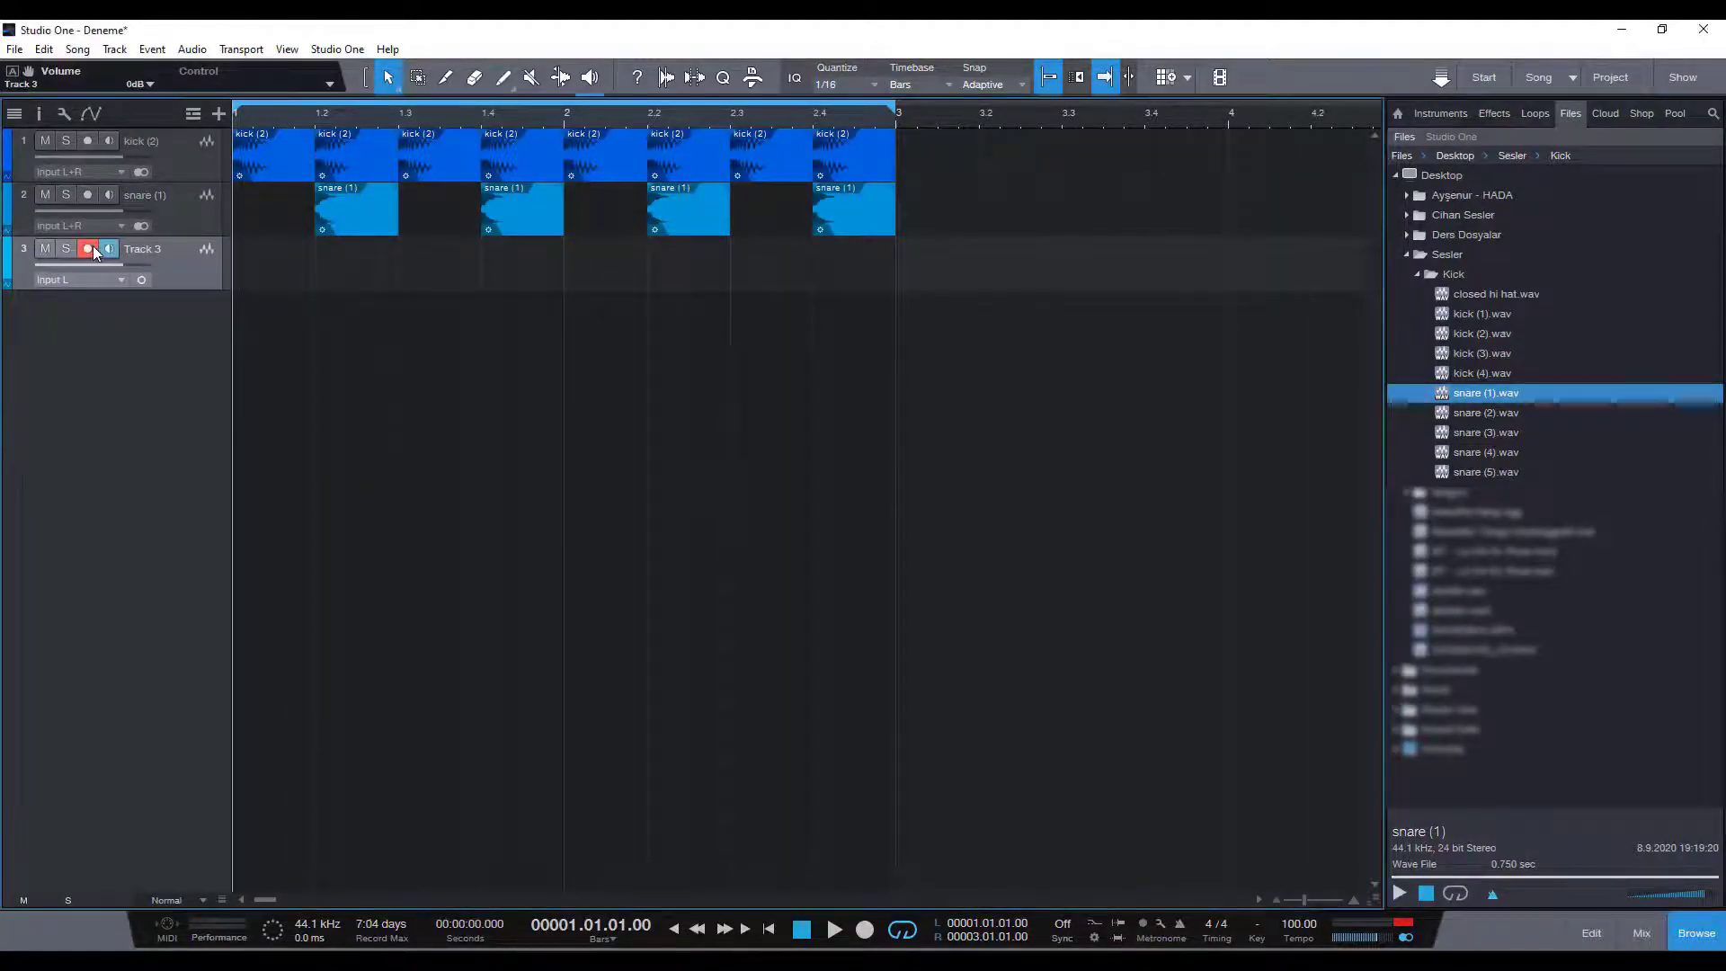
Insert the Mixtool effect on Track 3 and set its gain to 10 dB
left_click(39, 111)
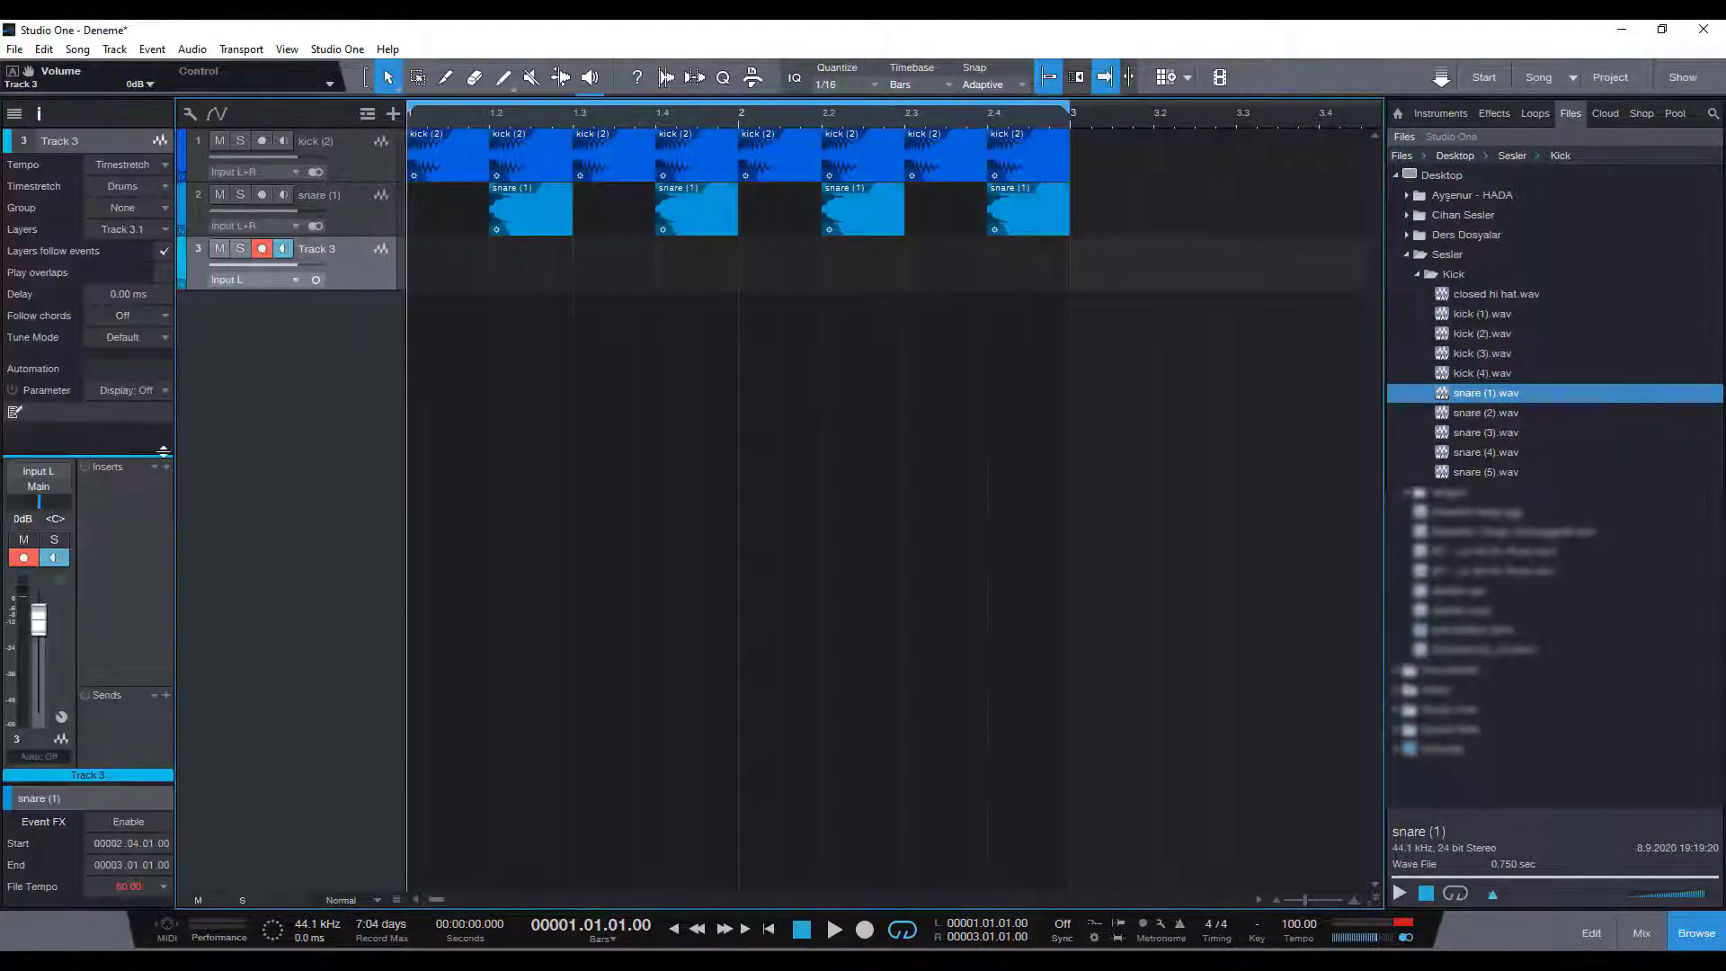
left_click(169, 466)
type("mixtool")
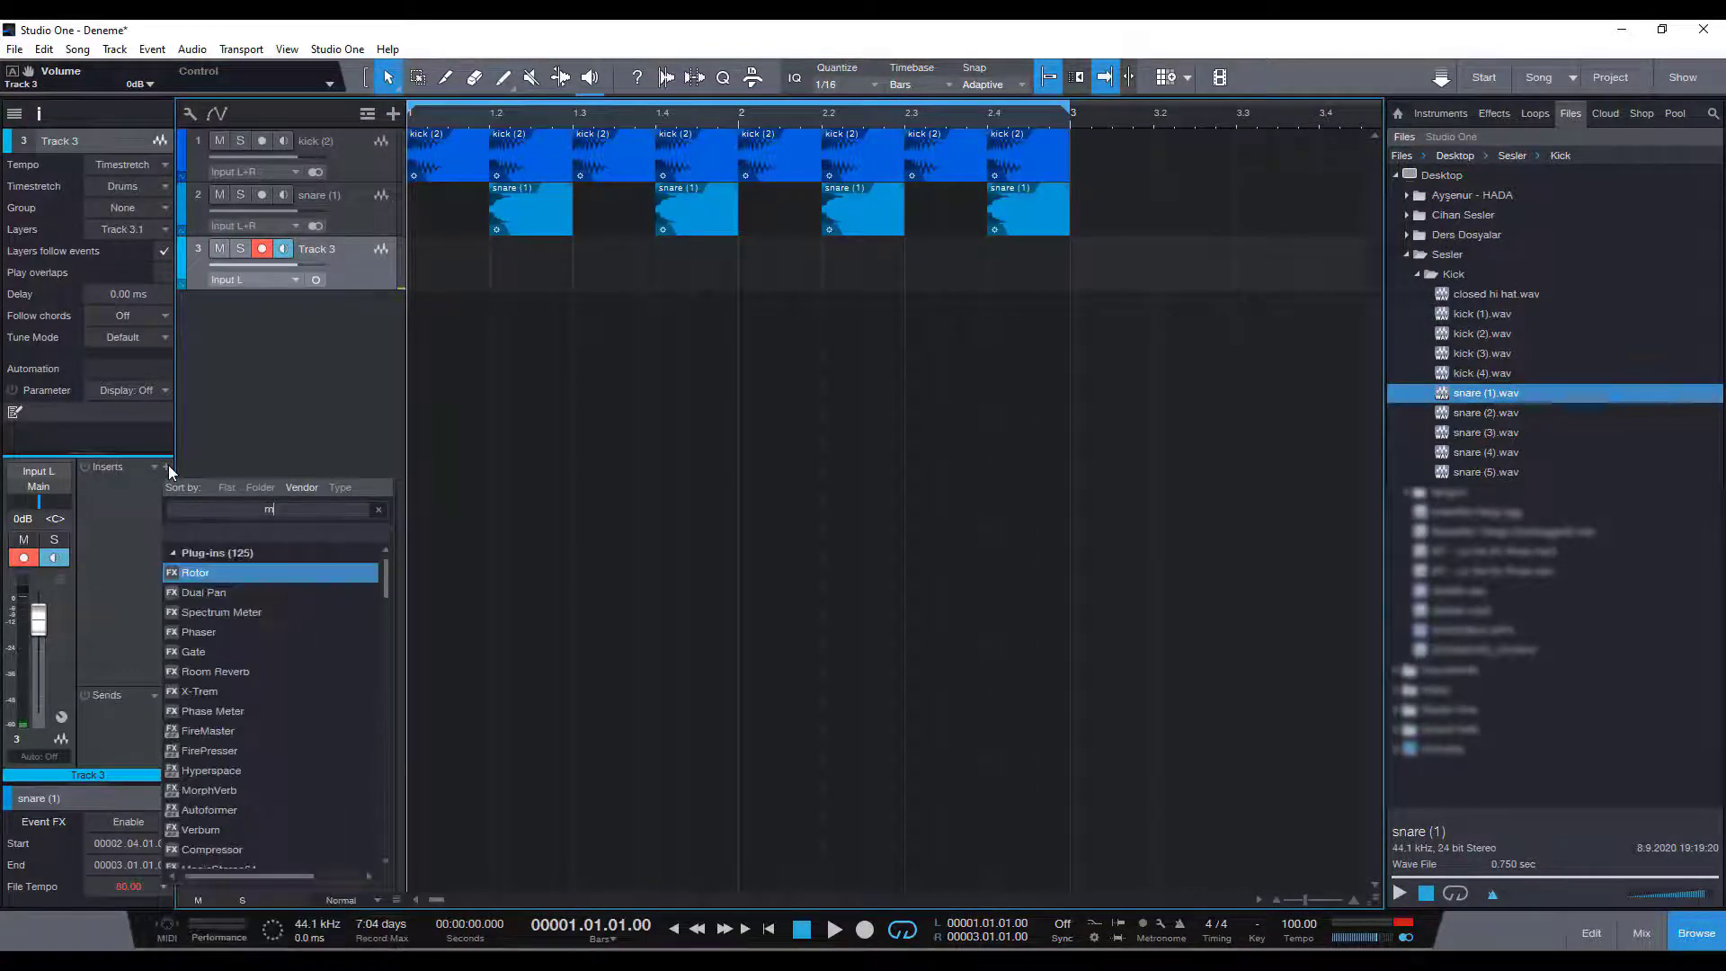
key("Return")
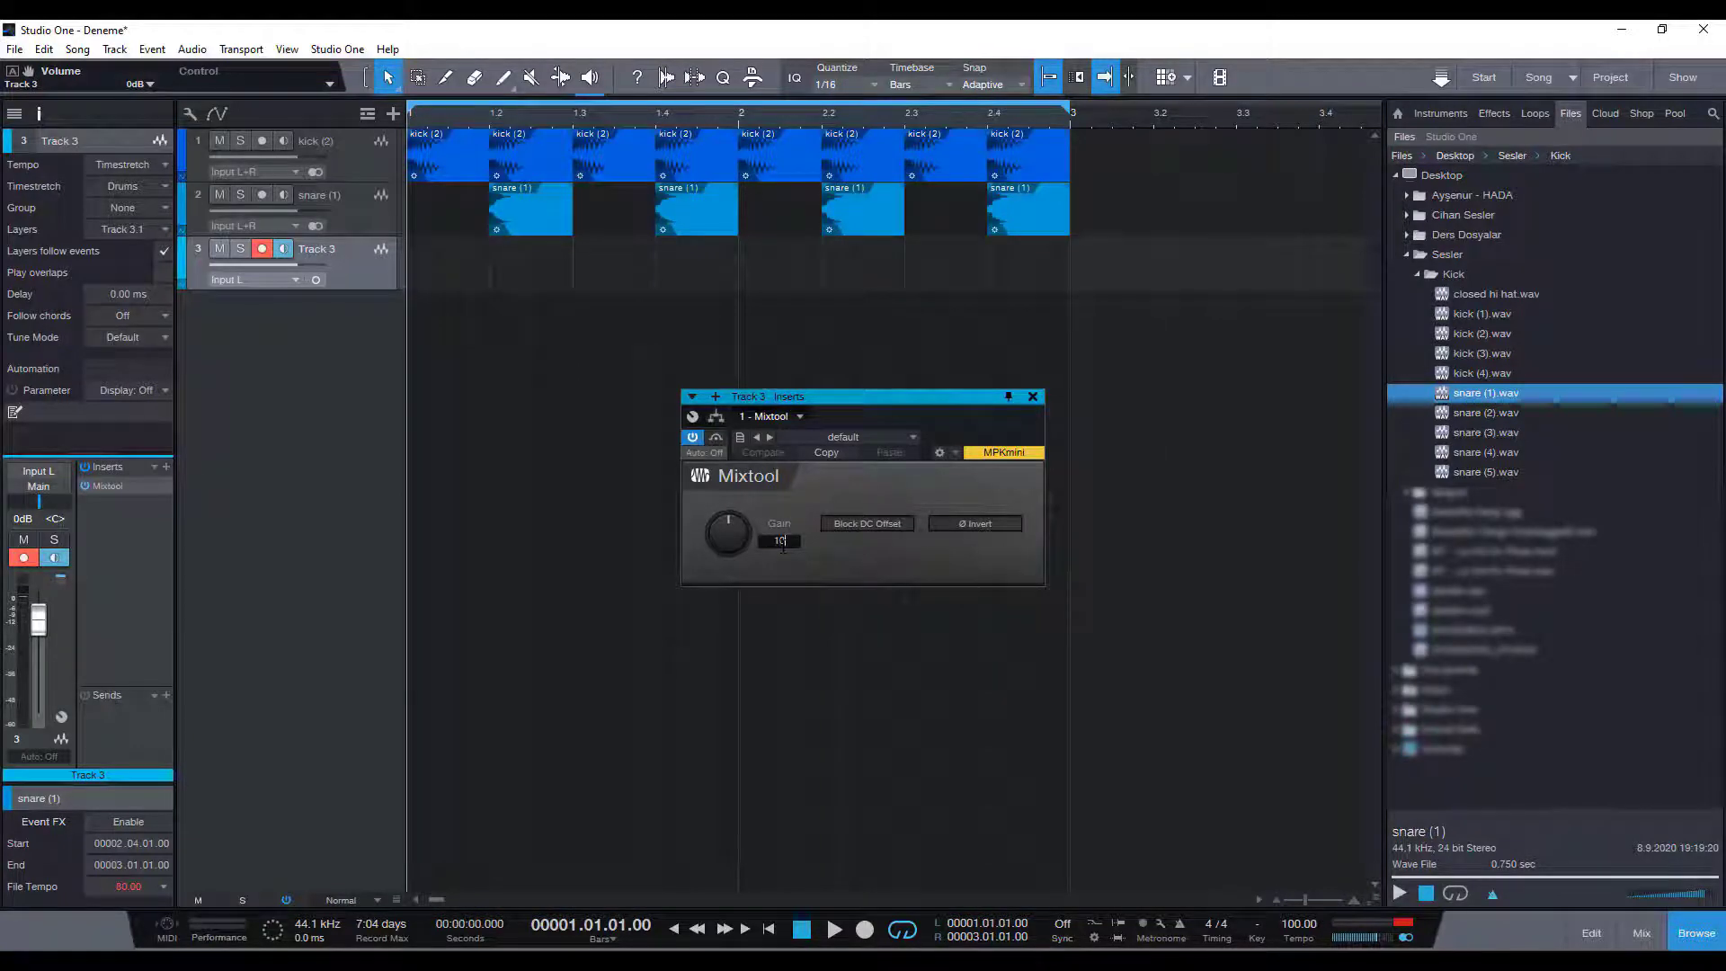
left_click(782, 542)
type("10")
key("Return")
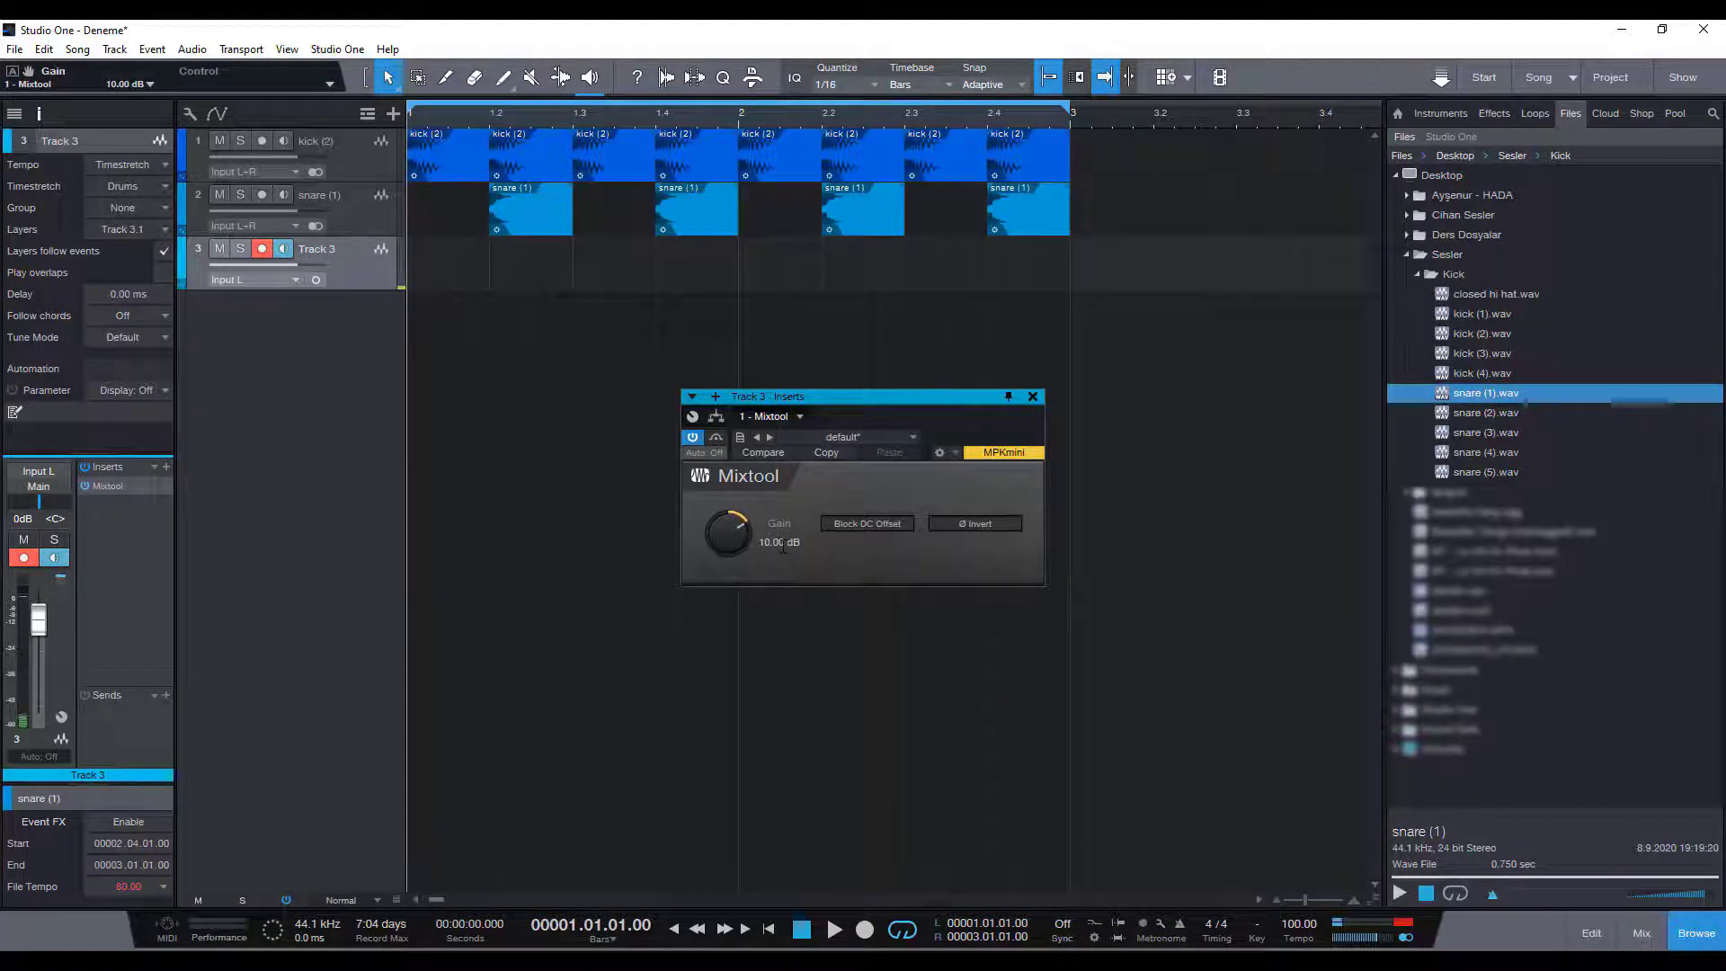
left_click(1032, 397)
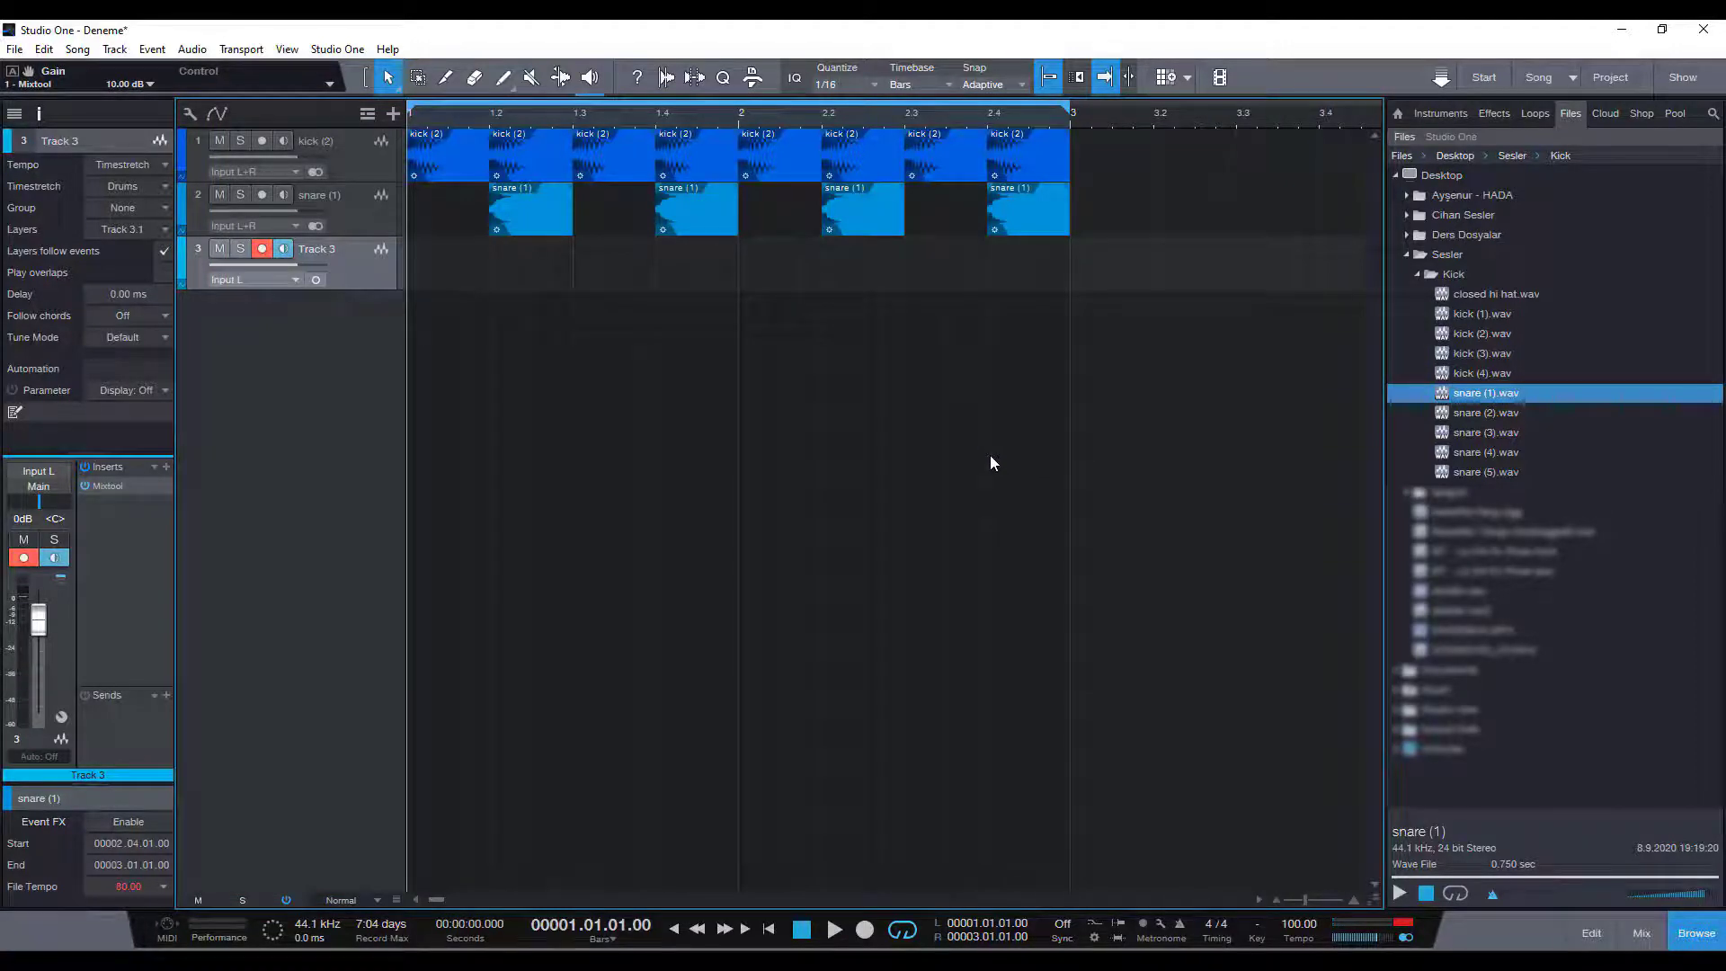
Record a two-bar take on Track 3 over the looped beat and magnify its waveform display
key("KP_Multiply")
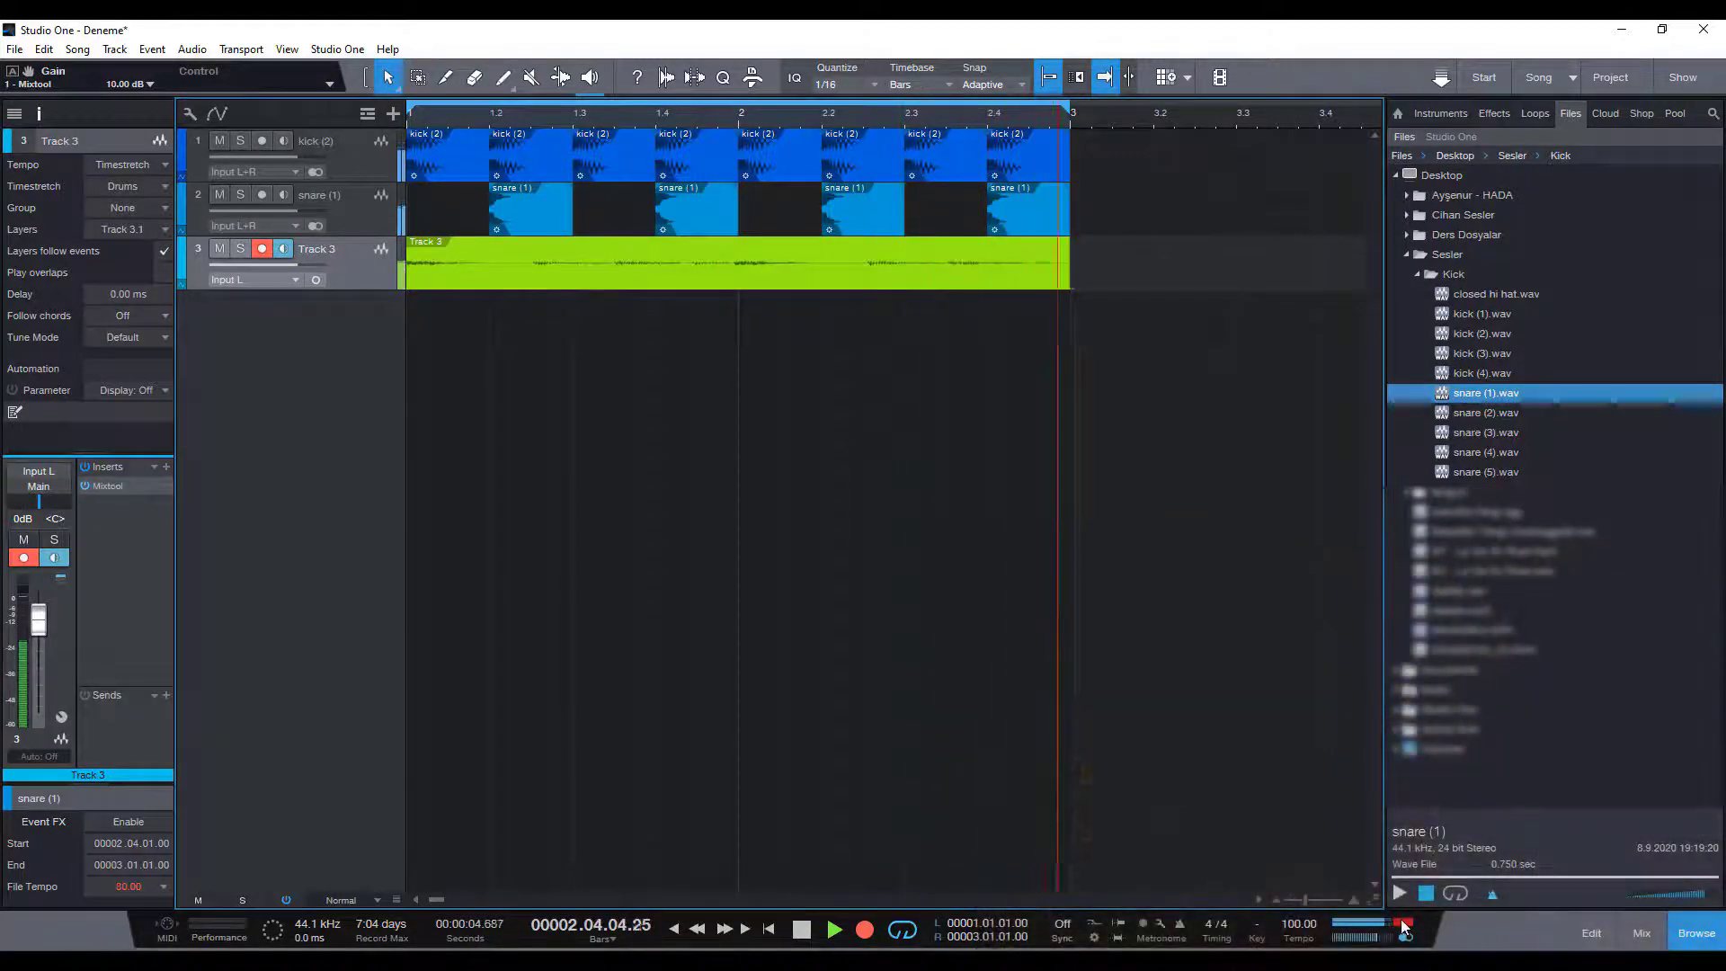
key("space")
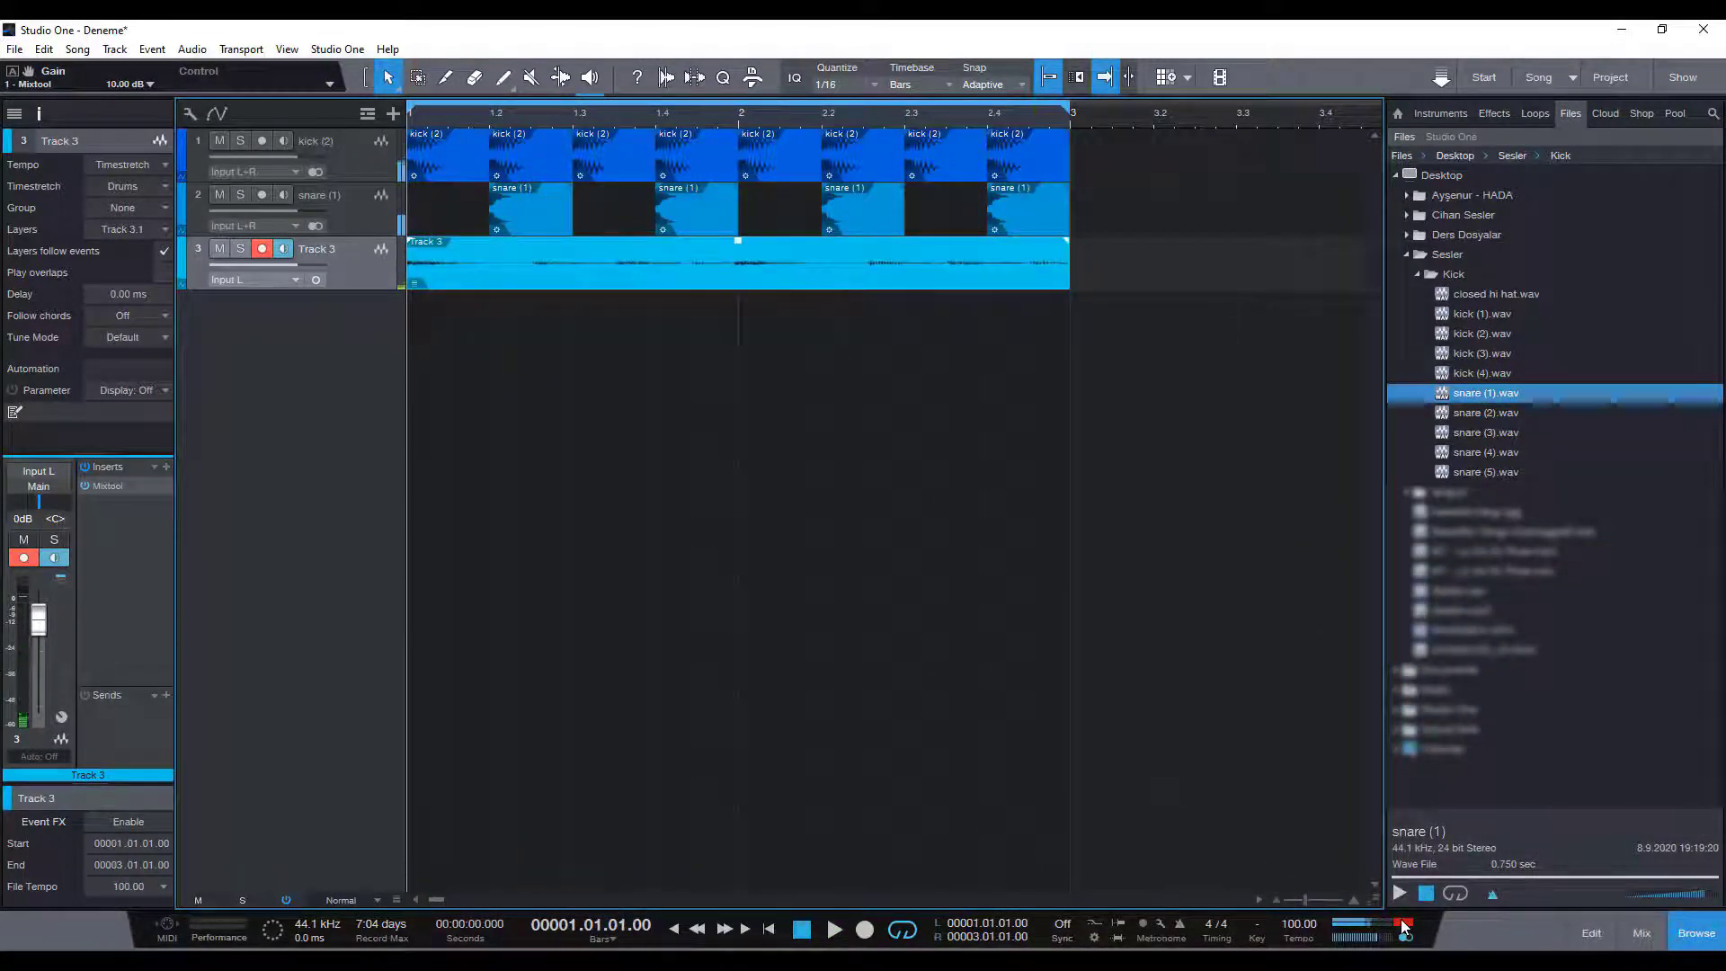
key("space")
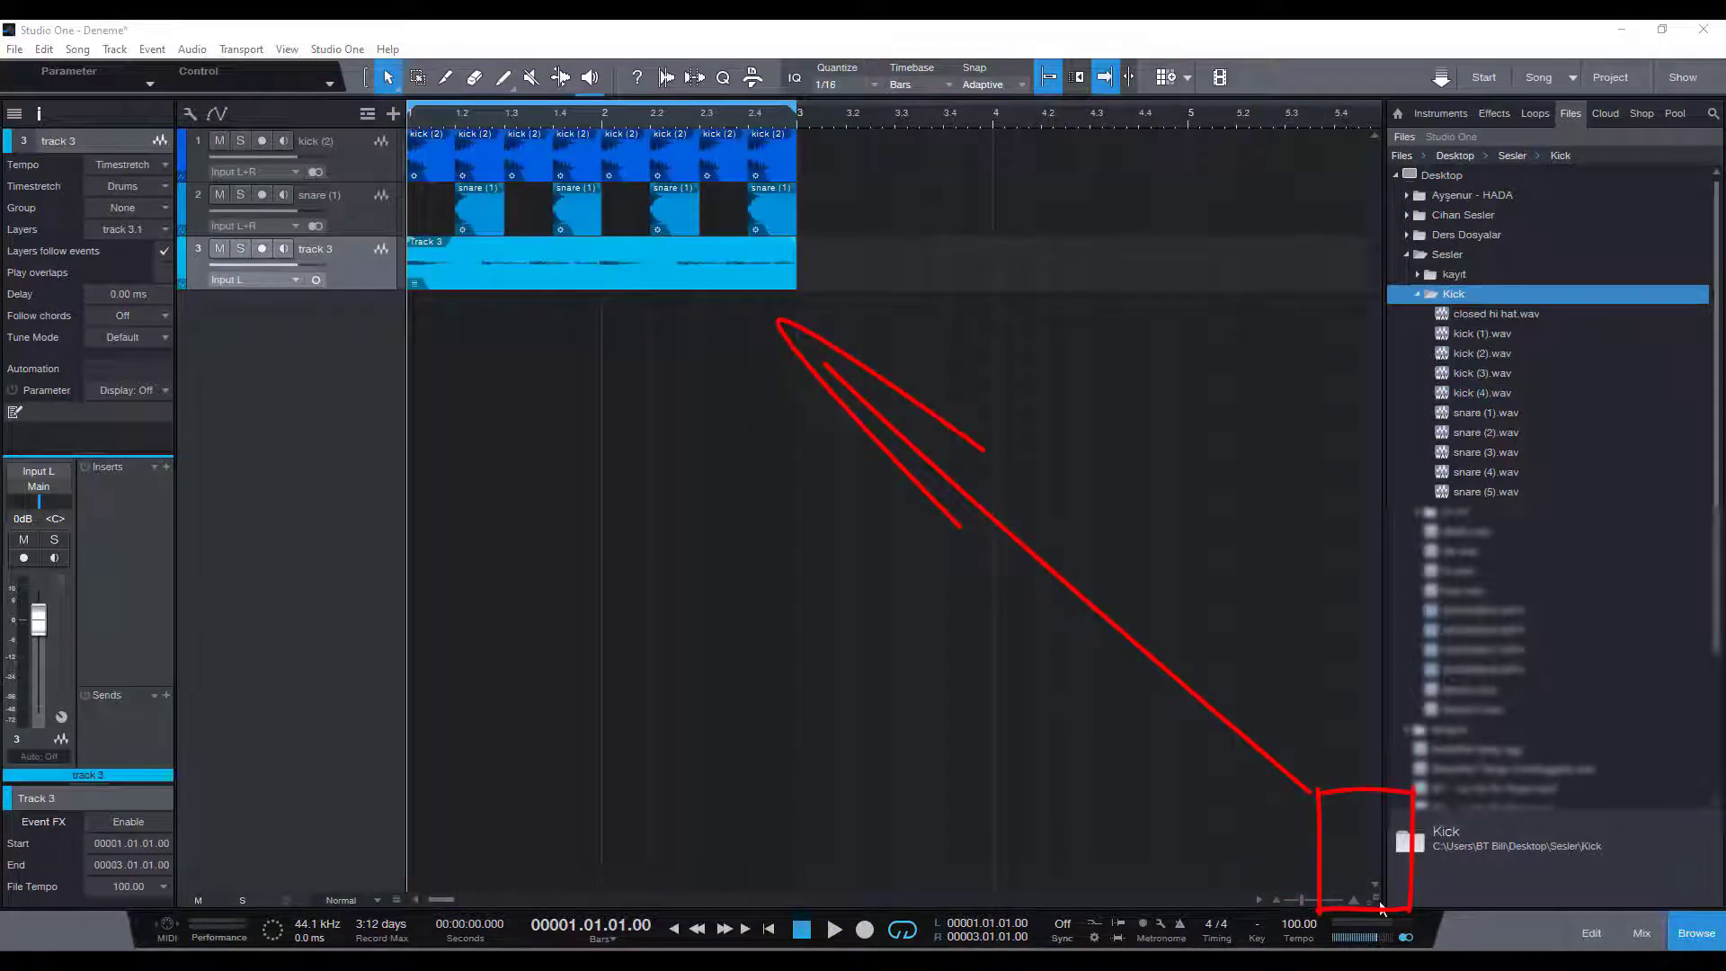
left_click_drag(1373, 883, 1375, 876)
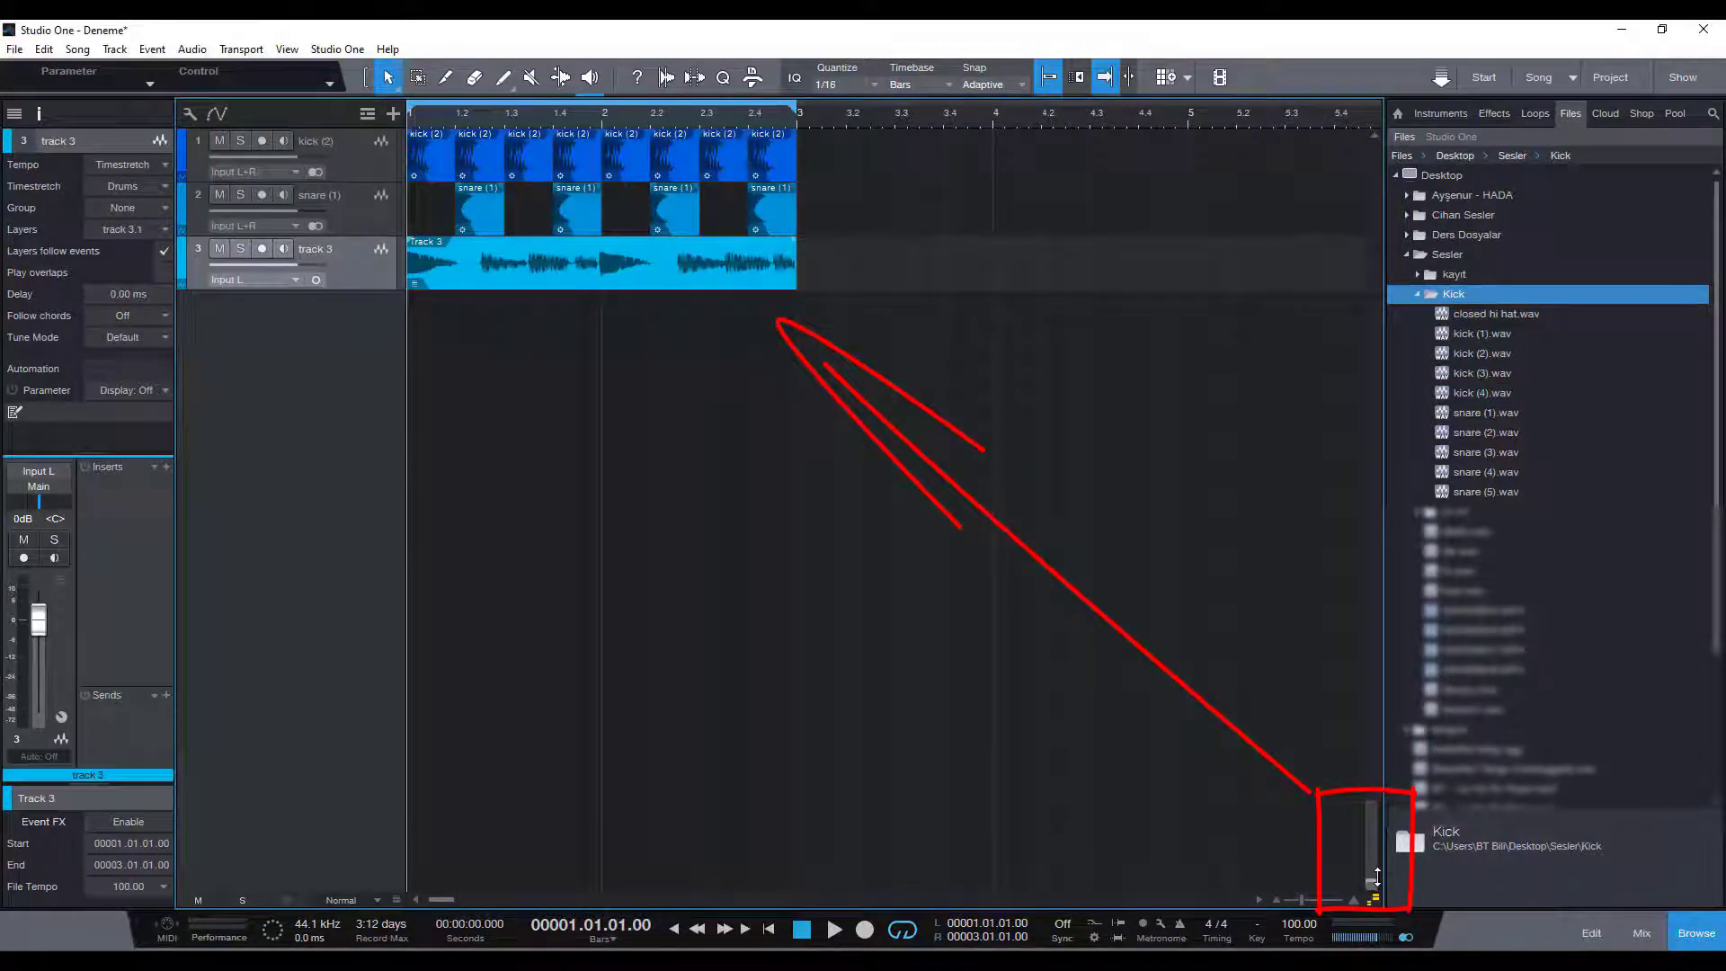
Add a mono audio track below Track 3 and arm it for recording
right_click(268, 396)
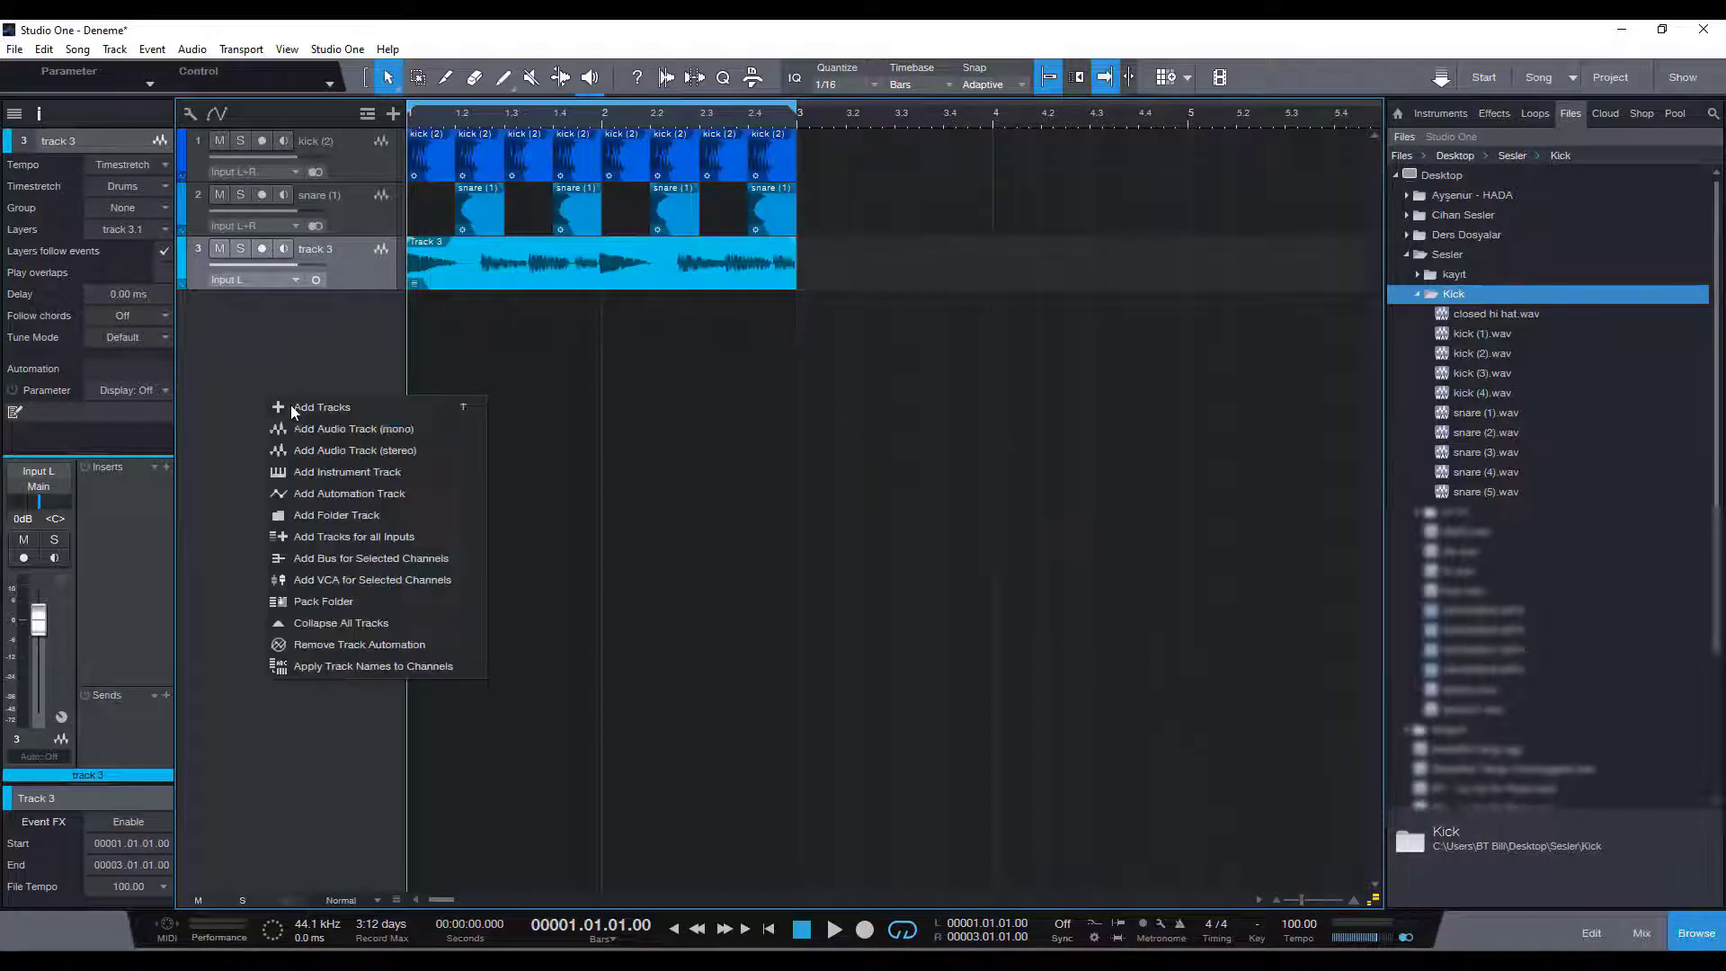
left_click(337, 434)
left_click(263, 304)
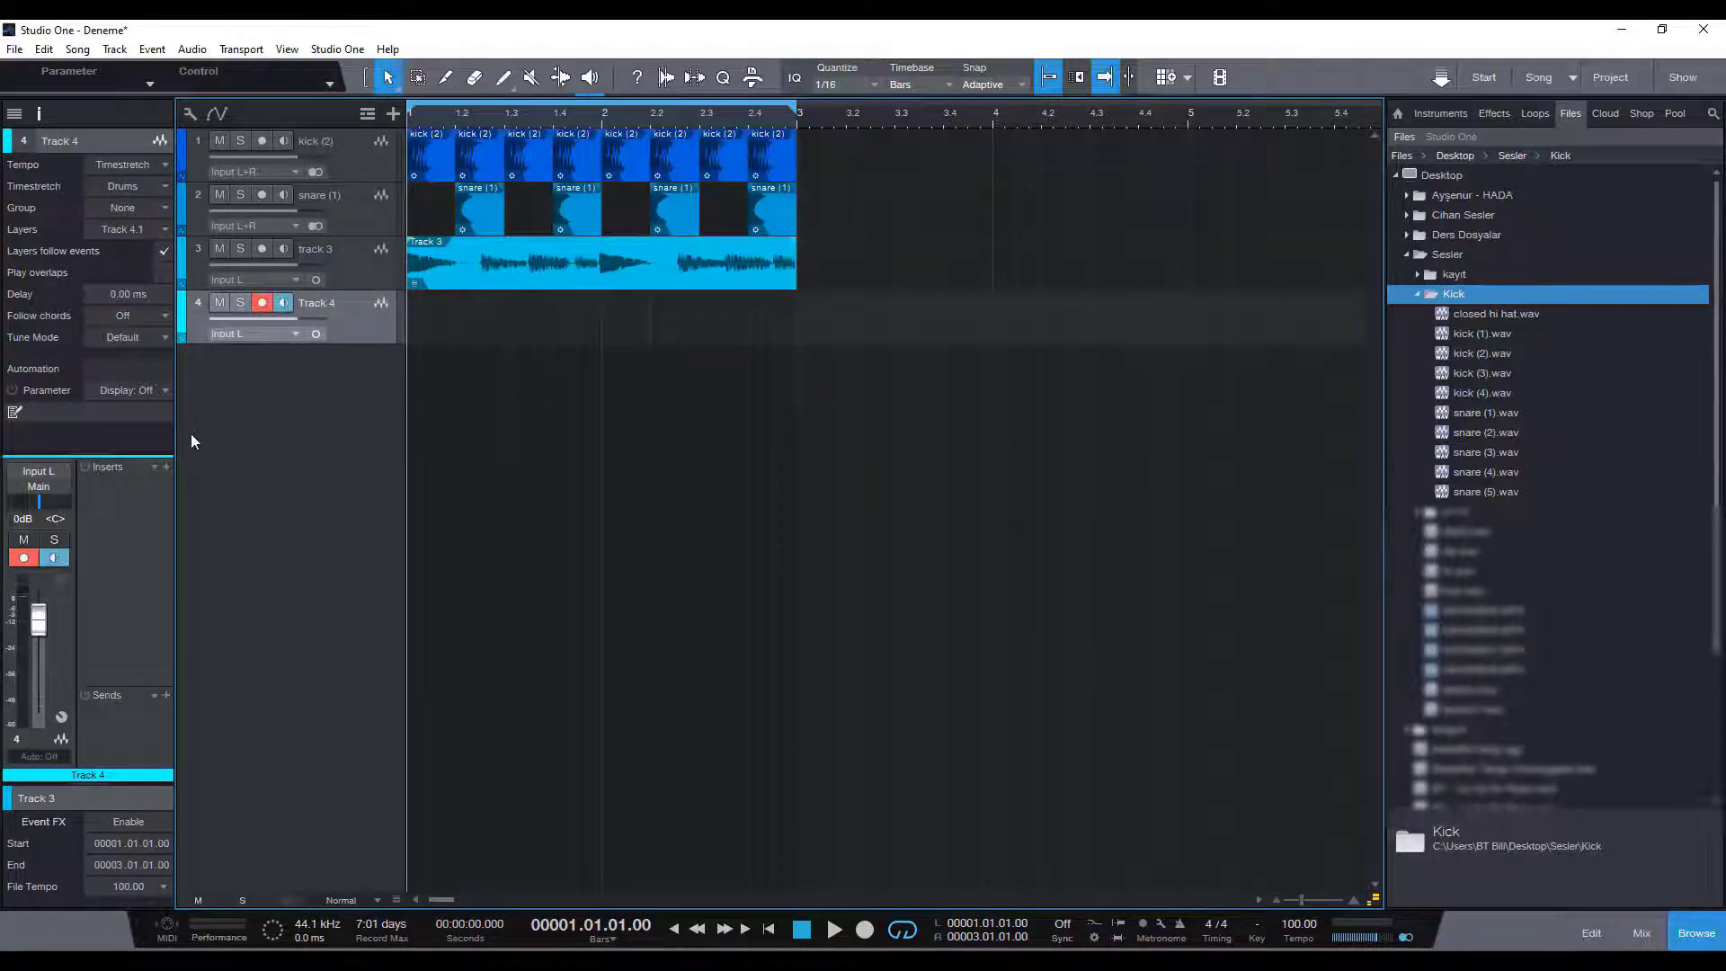
Insert Guitar Rig 5 with the Almost Clean preset on Track 4 and record a two-bar take through it
left_click(166, 466)
type("guitar")
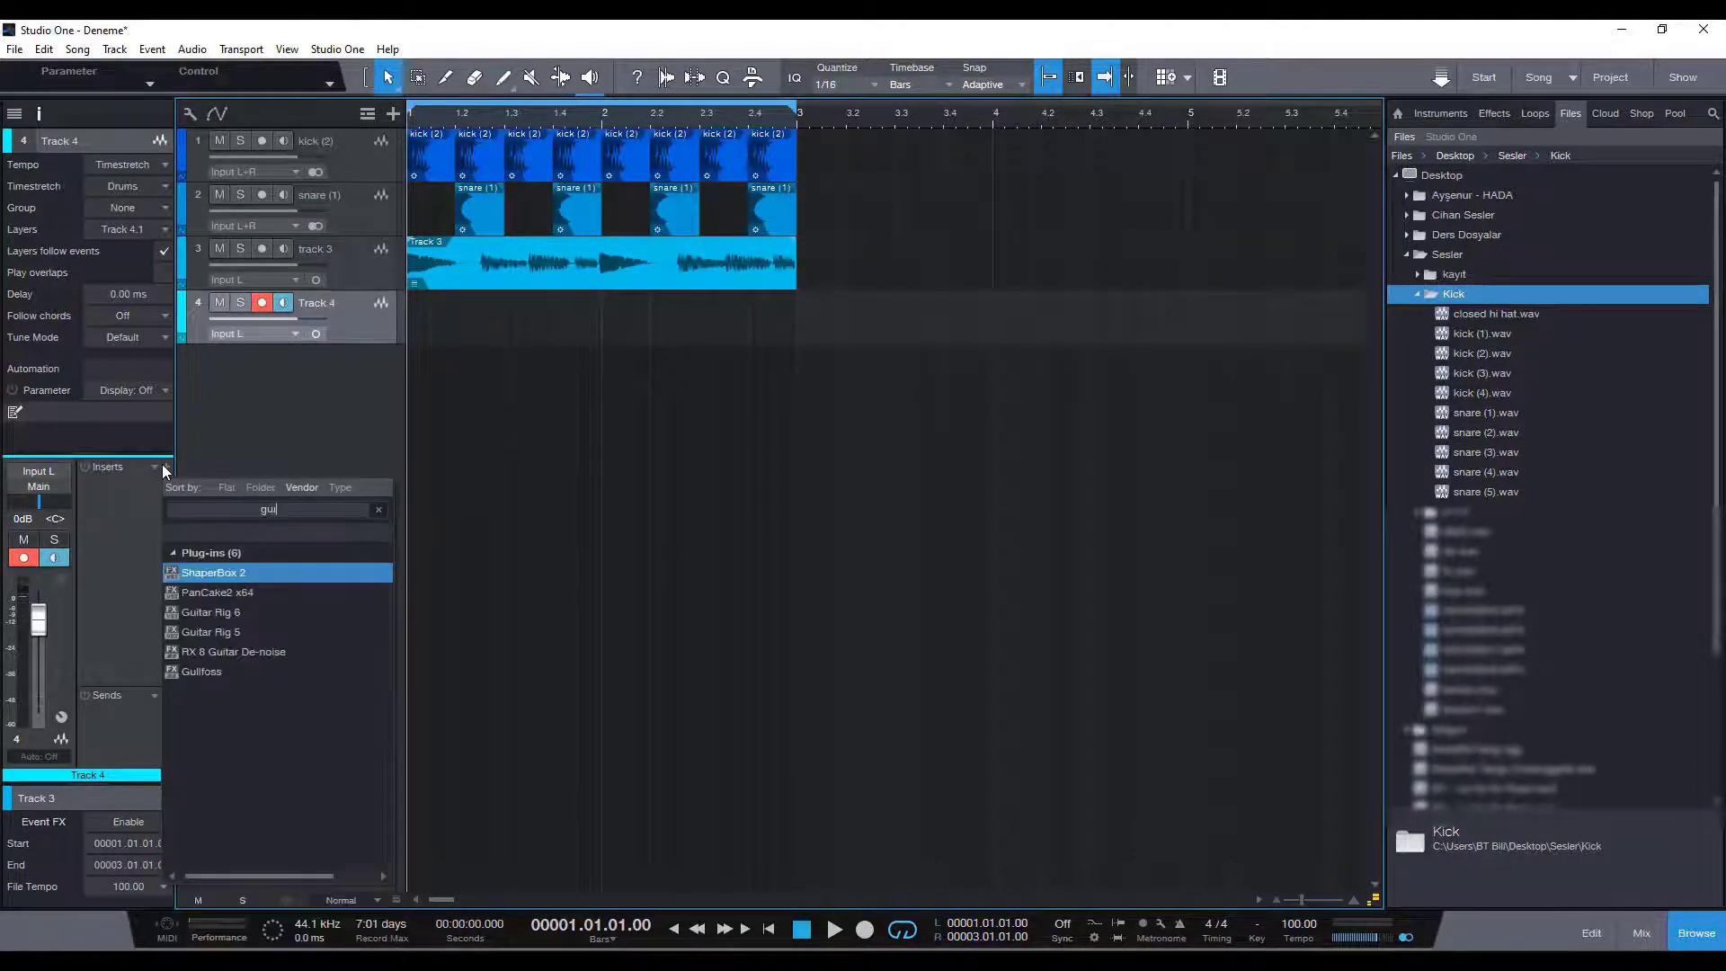
key("Return")
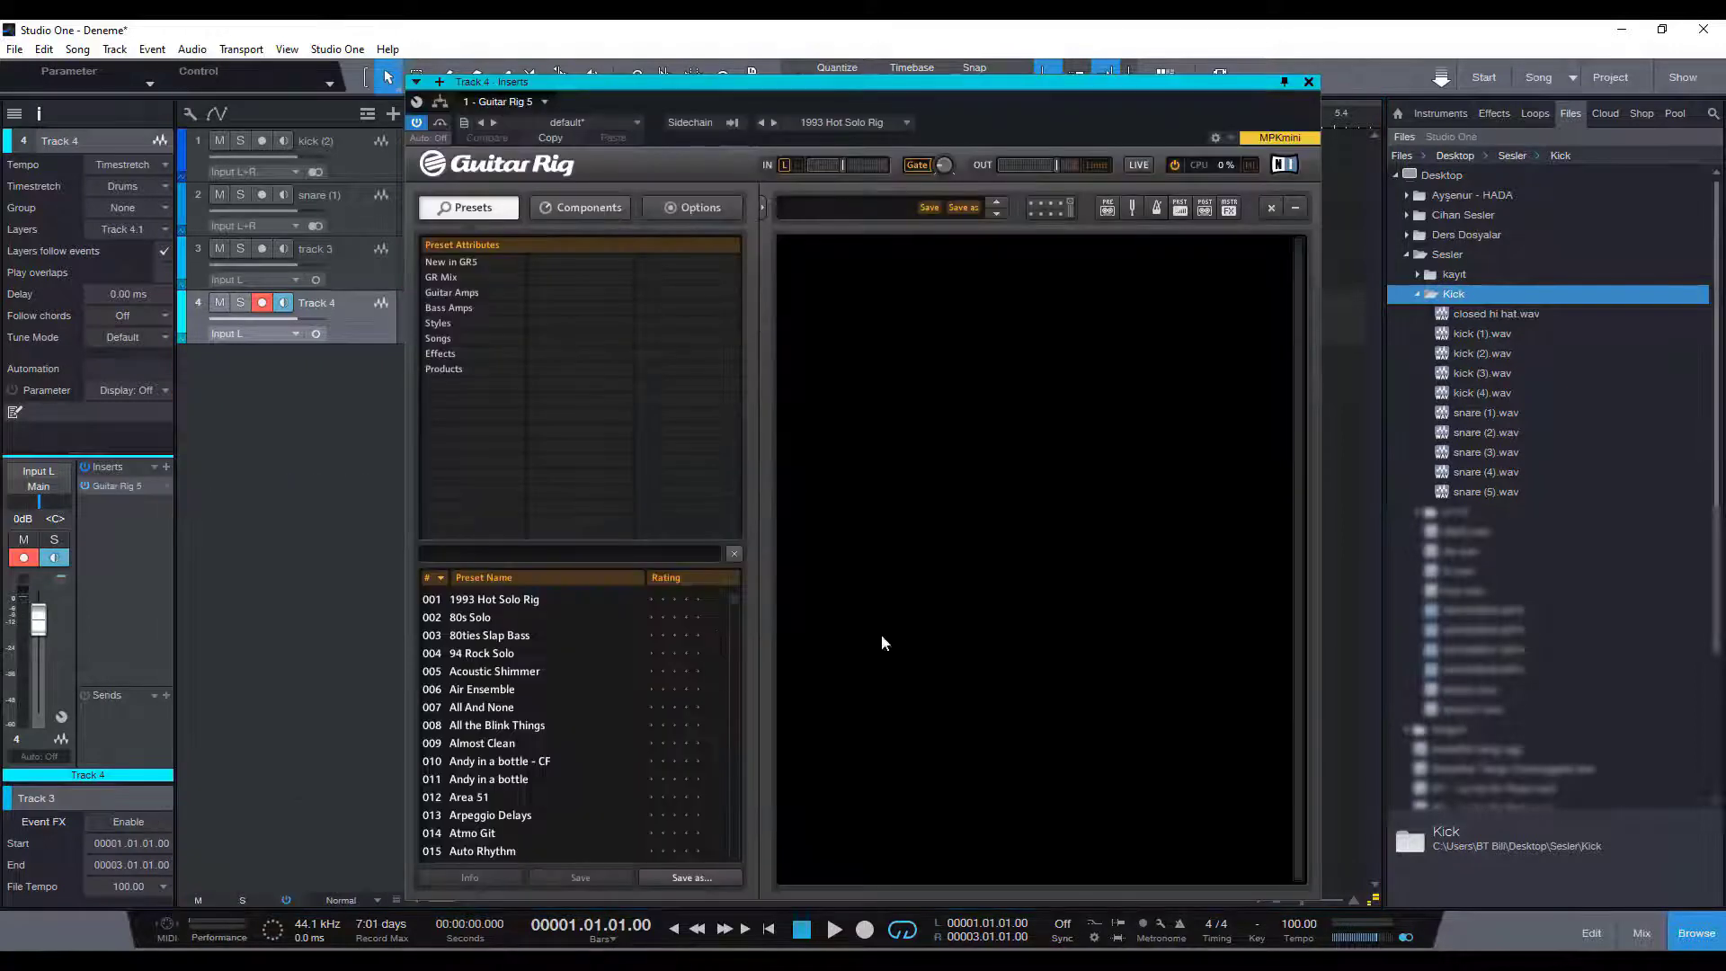
left_click(508, 742)
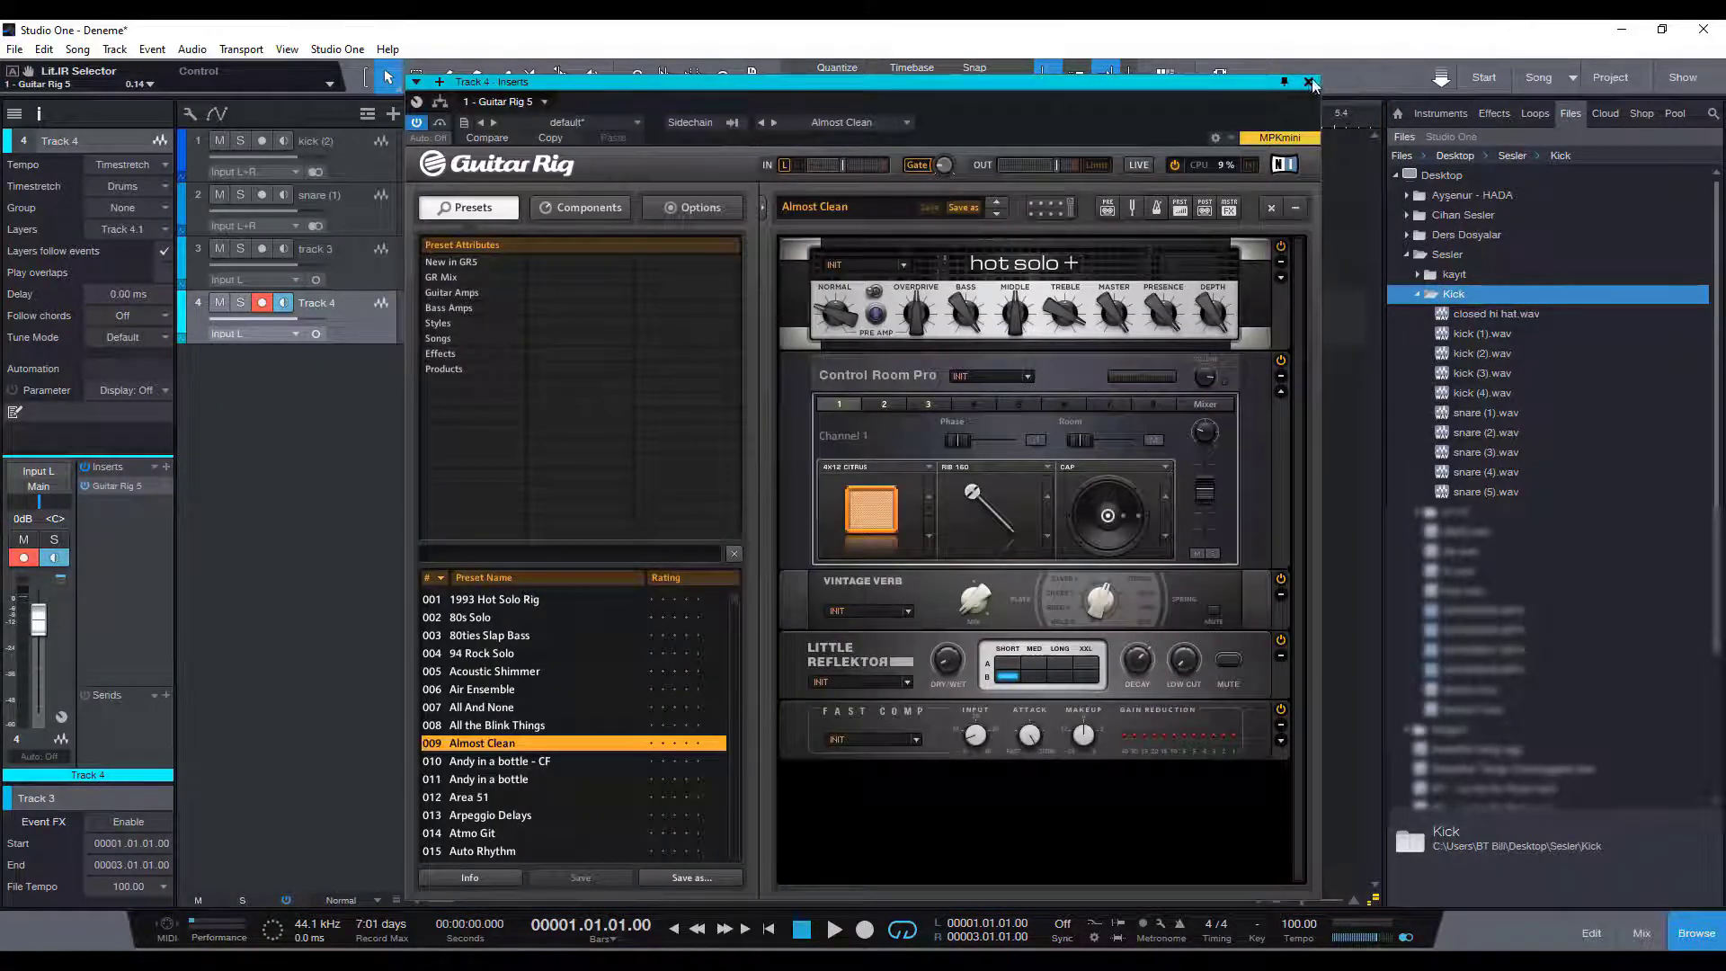
left_click(1310, 82)
key("KP_Multiply")
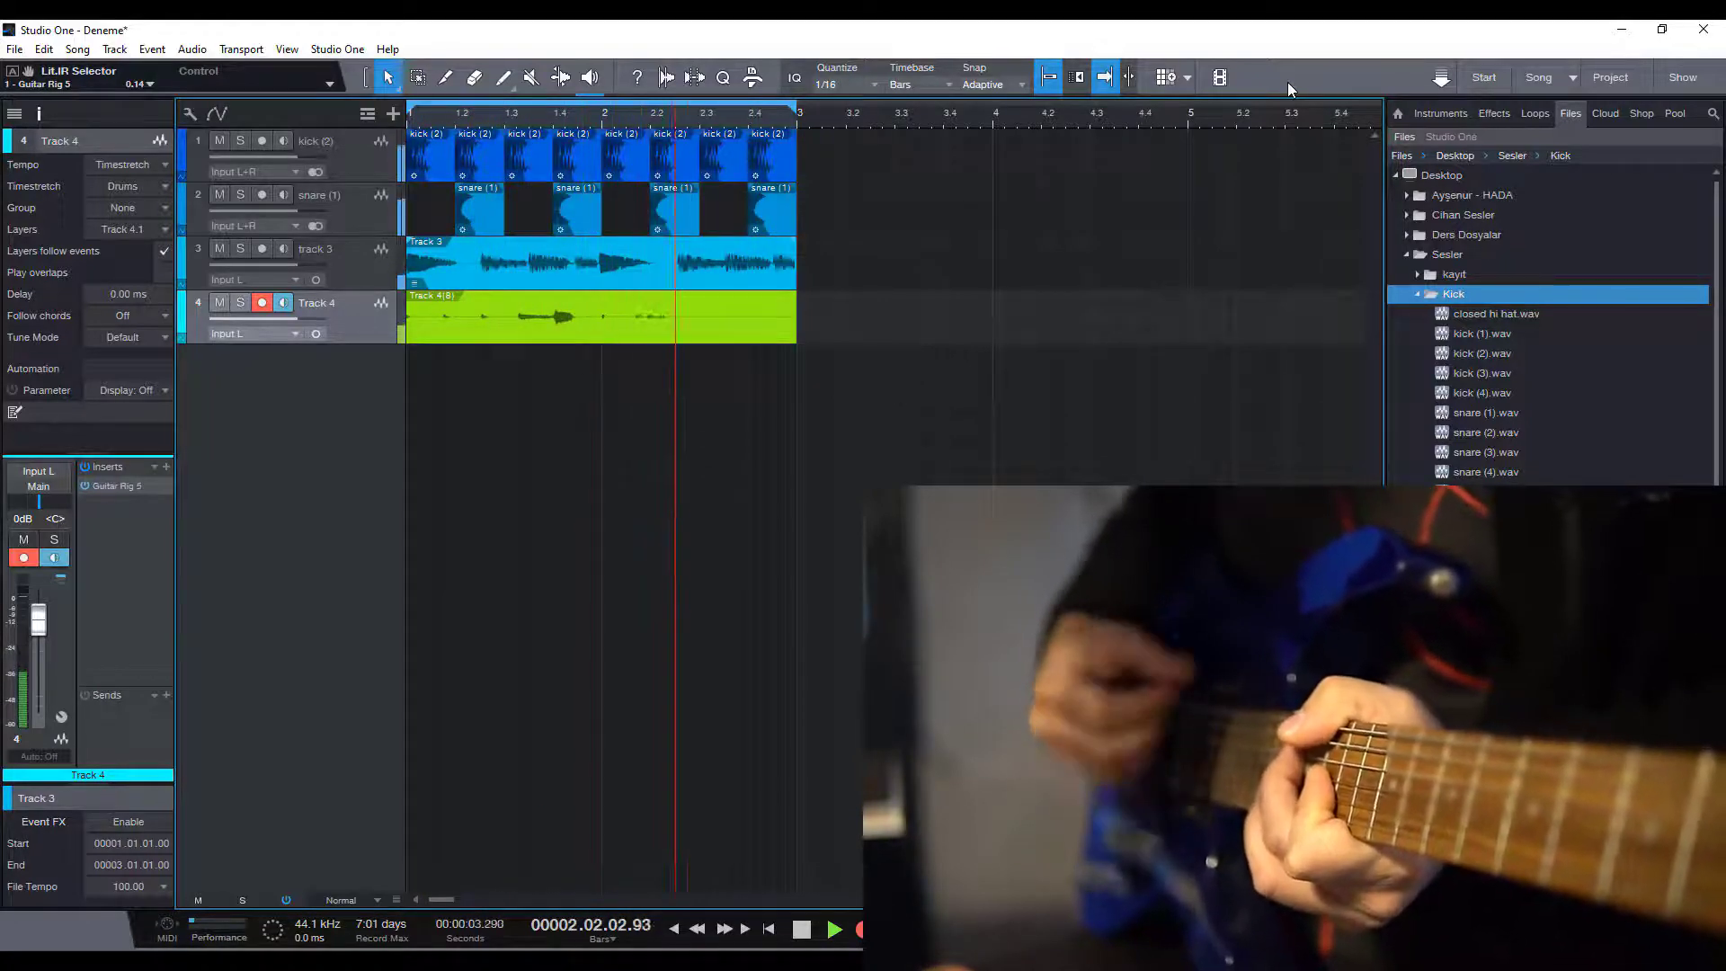
key("space")
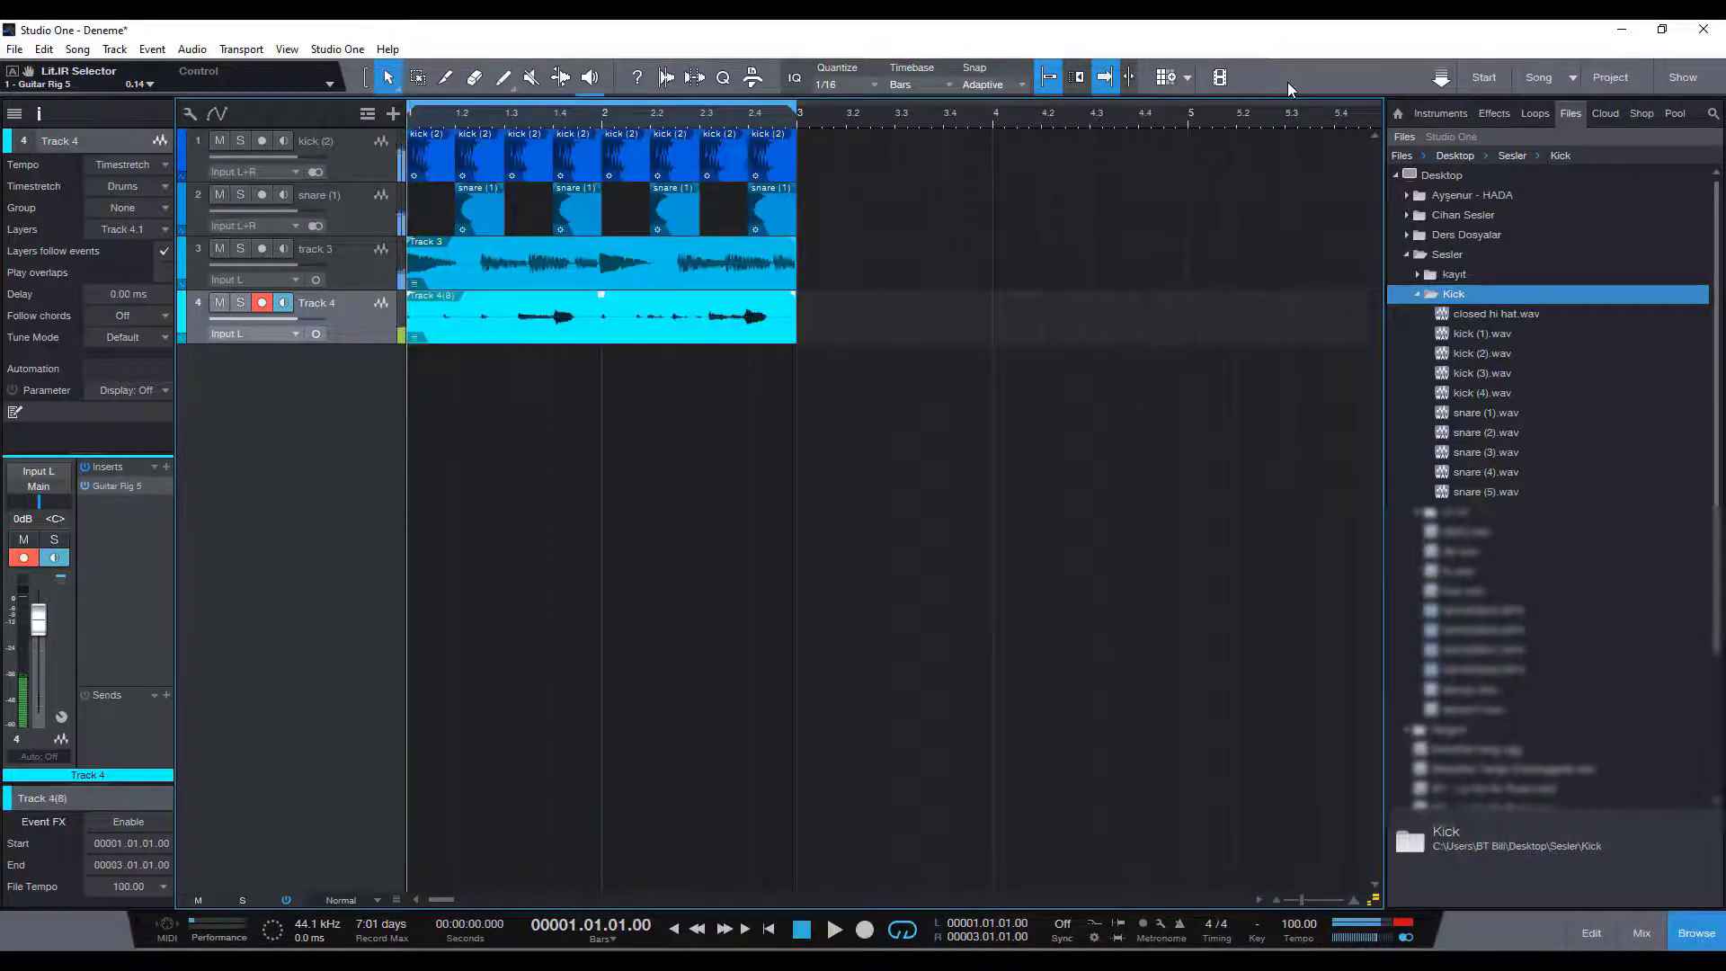
Extend the loop range to the start of bar 5 and duplicate the events on all four tracks into bars 3 and 4
left_click_drag(859, 127, 1153, 169)
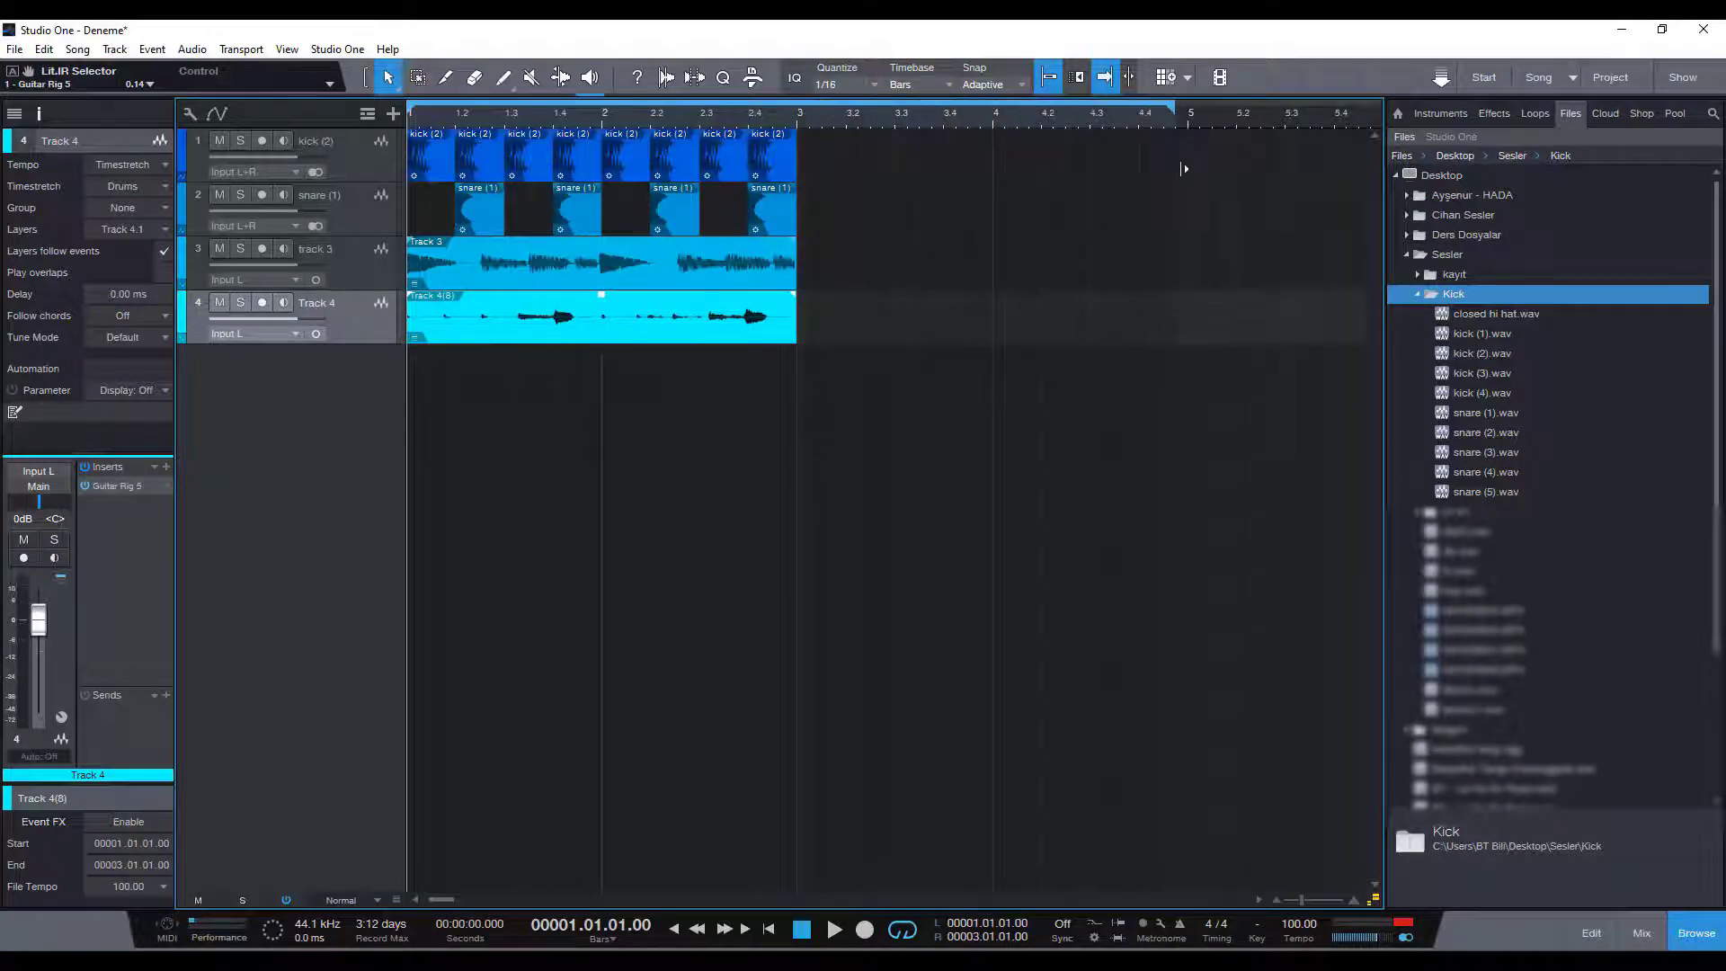
left_click_drag(917, 459, 279, 108)
key("d")
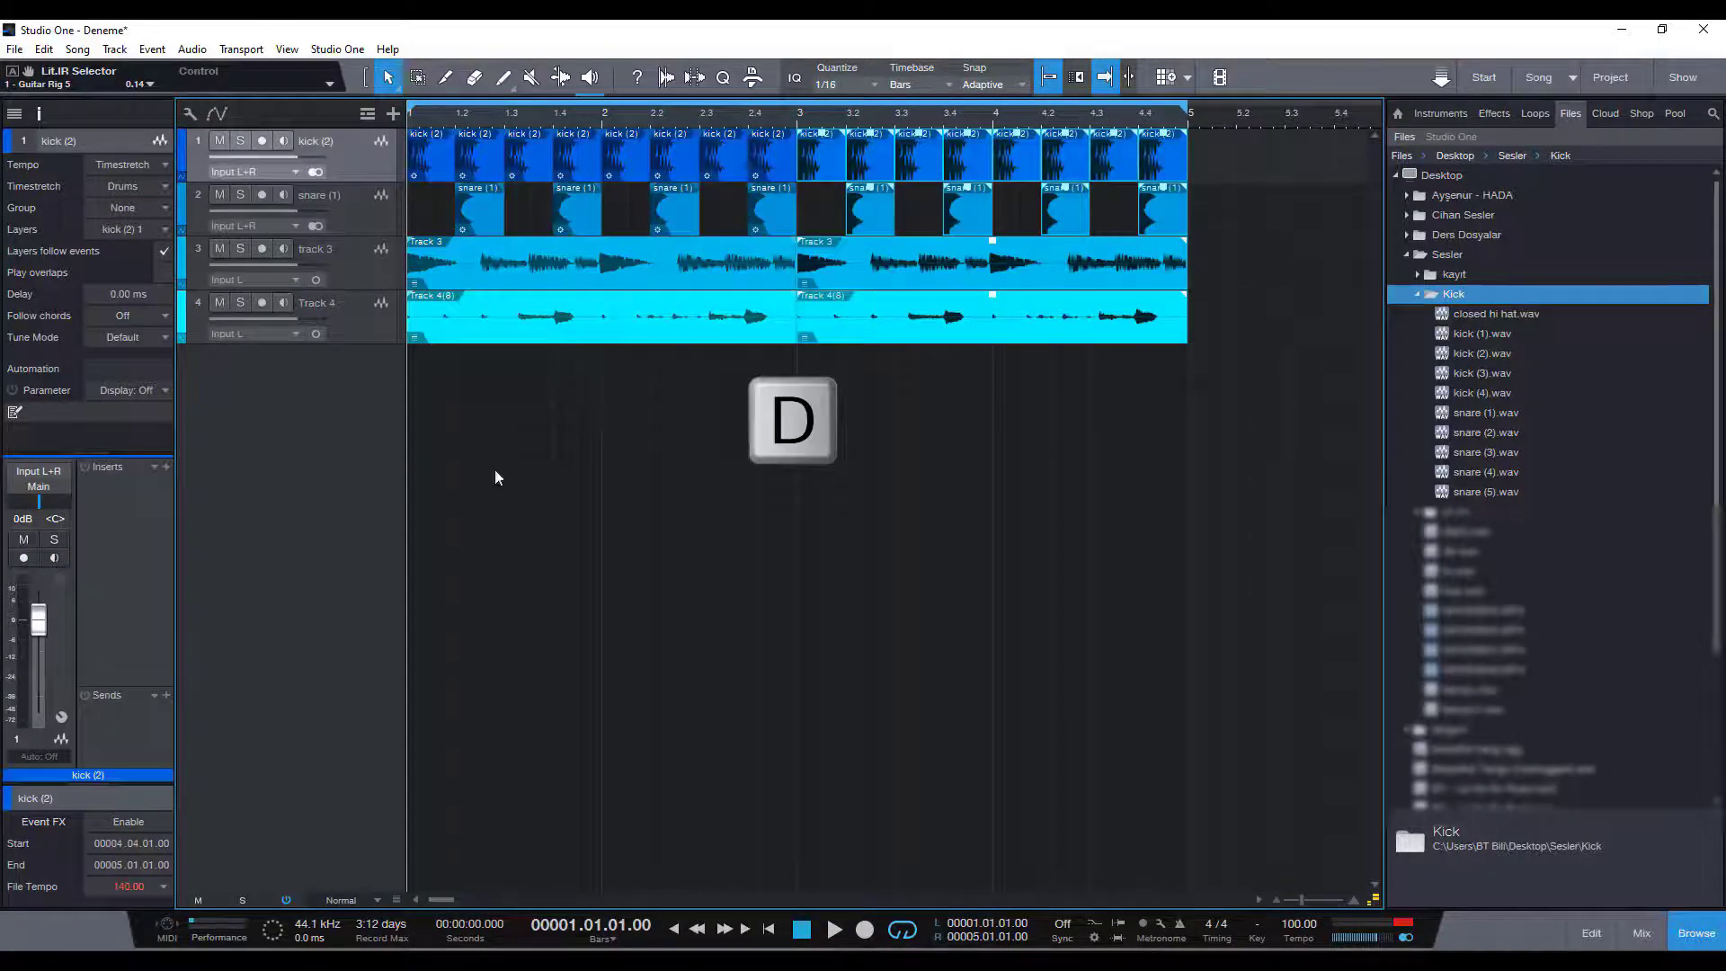
Play back the four-bar arrangement with nothing selected
key("space")
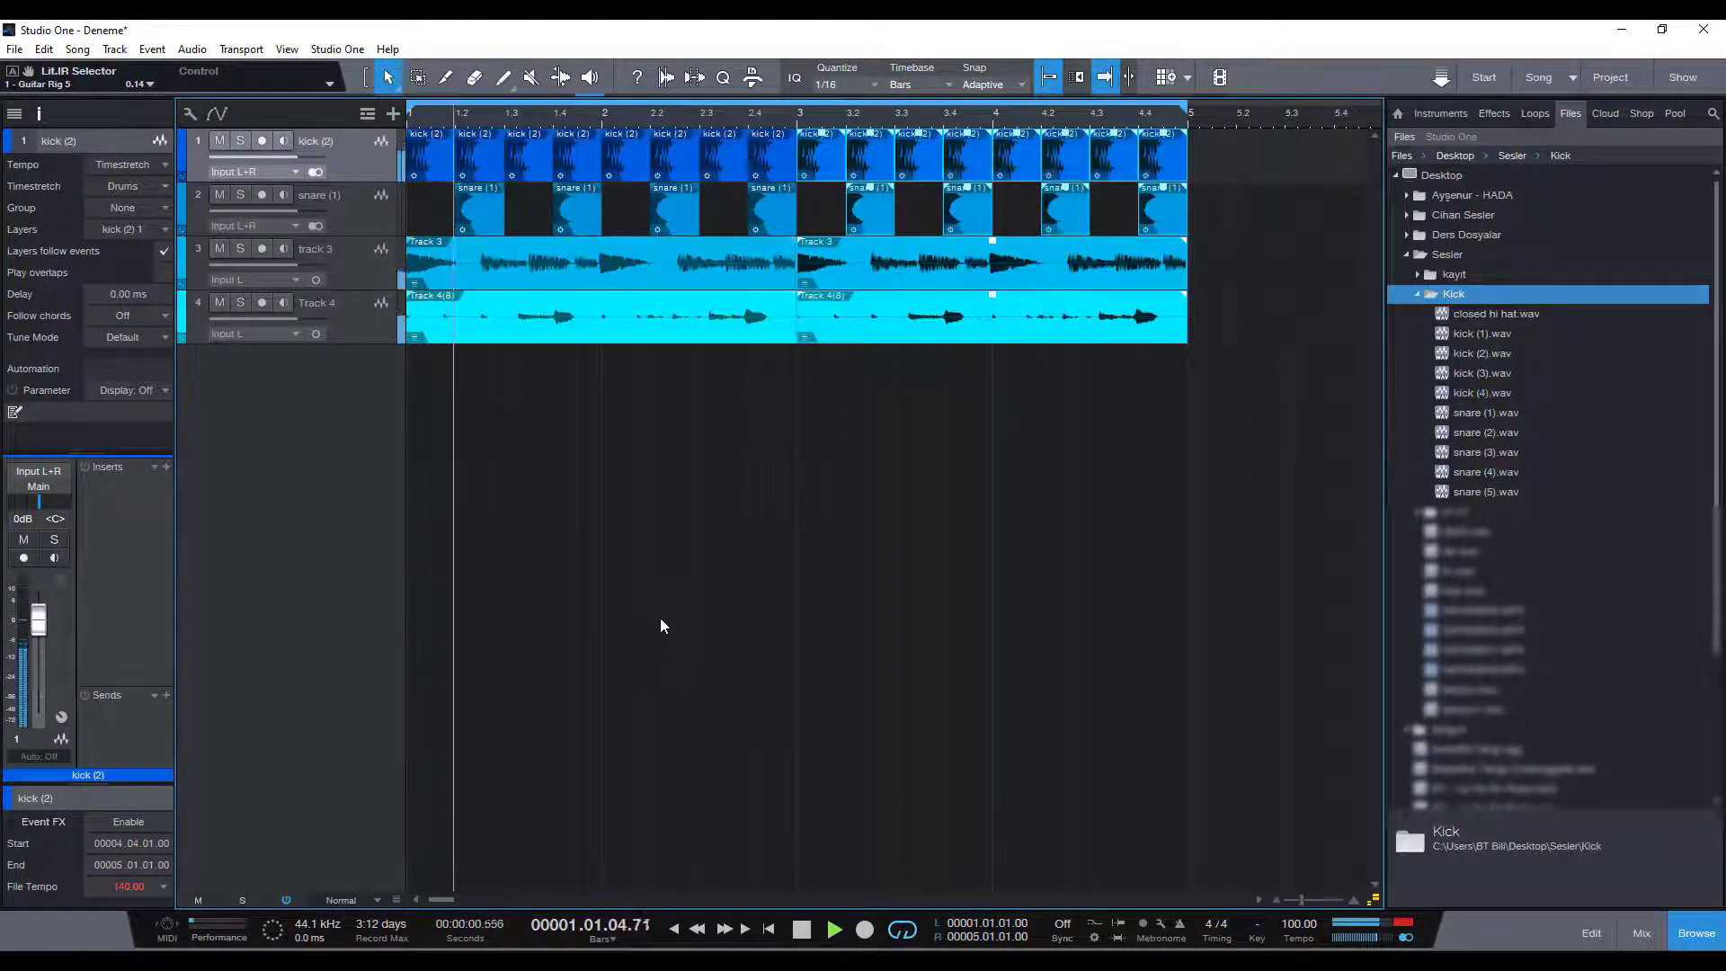
left_click(687, 574)
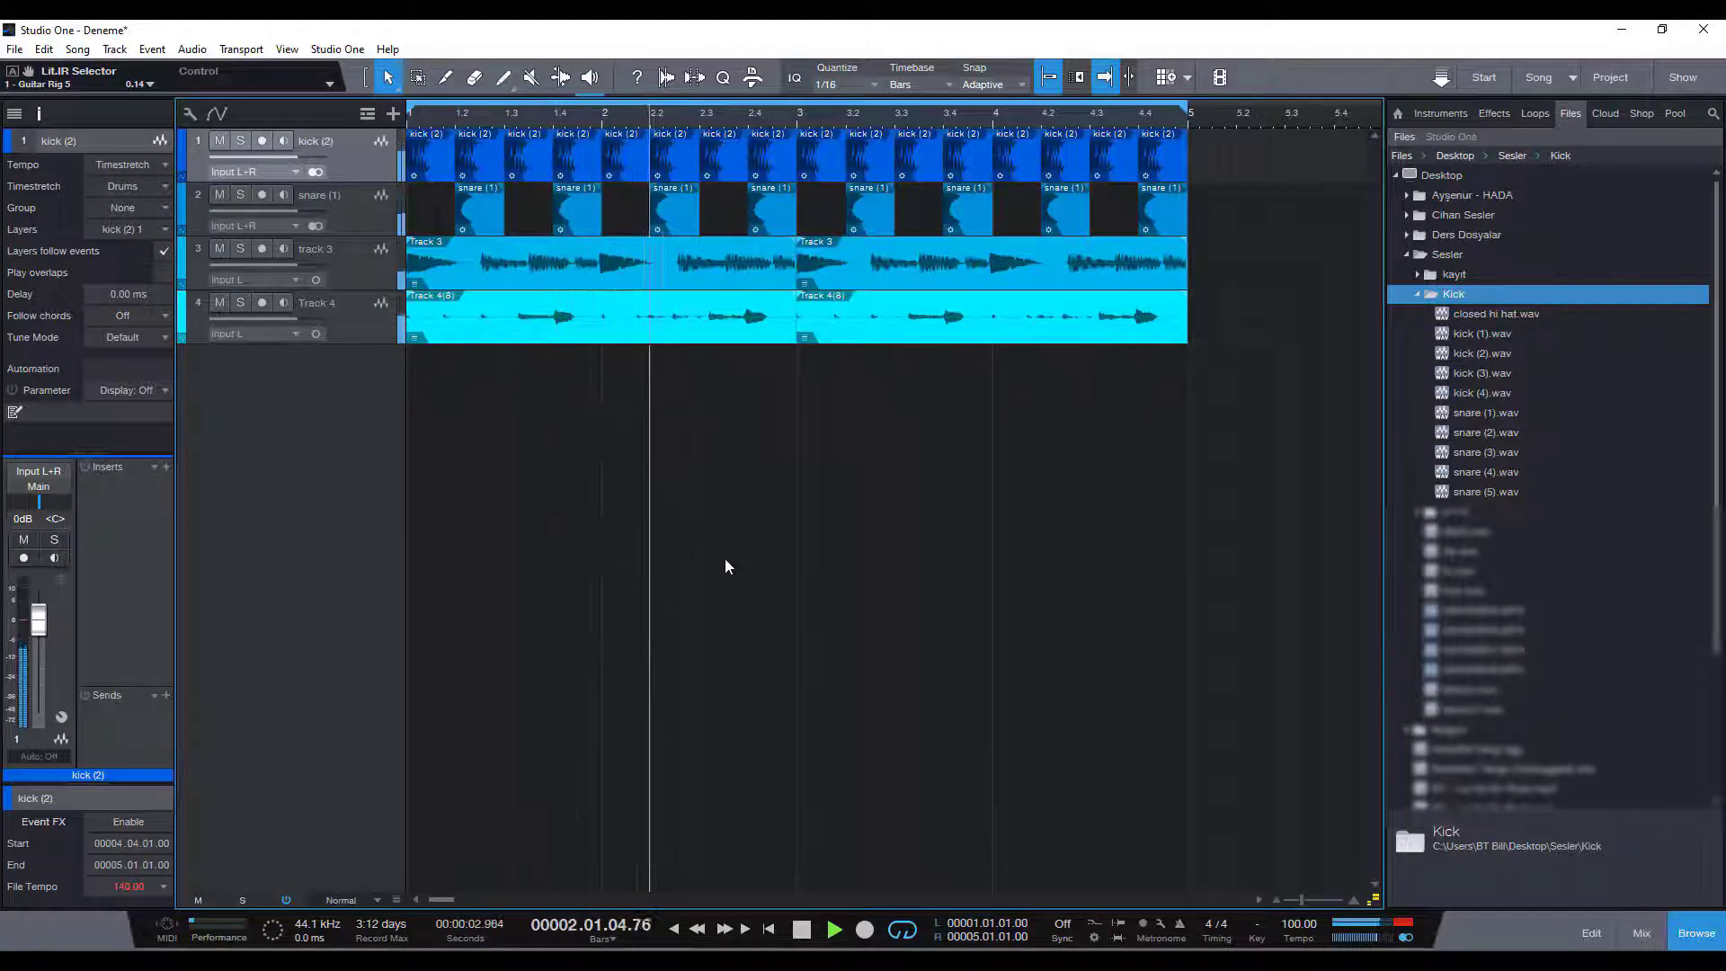
key("space")
Add a mono audio track below Track 4 and arm it with BT input 1 as its input
right_click(313, 455)
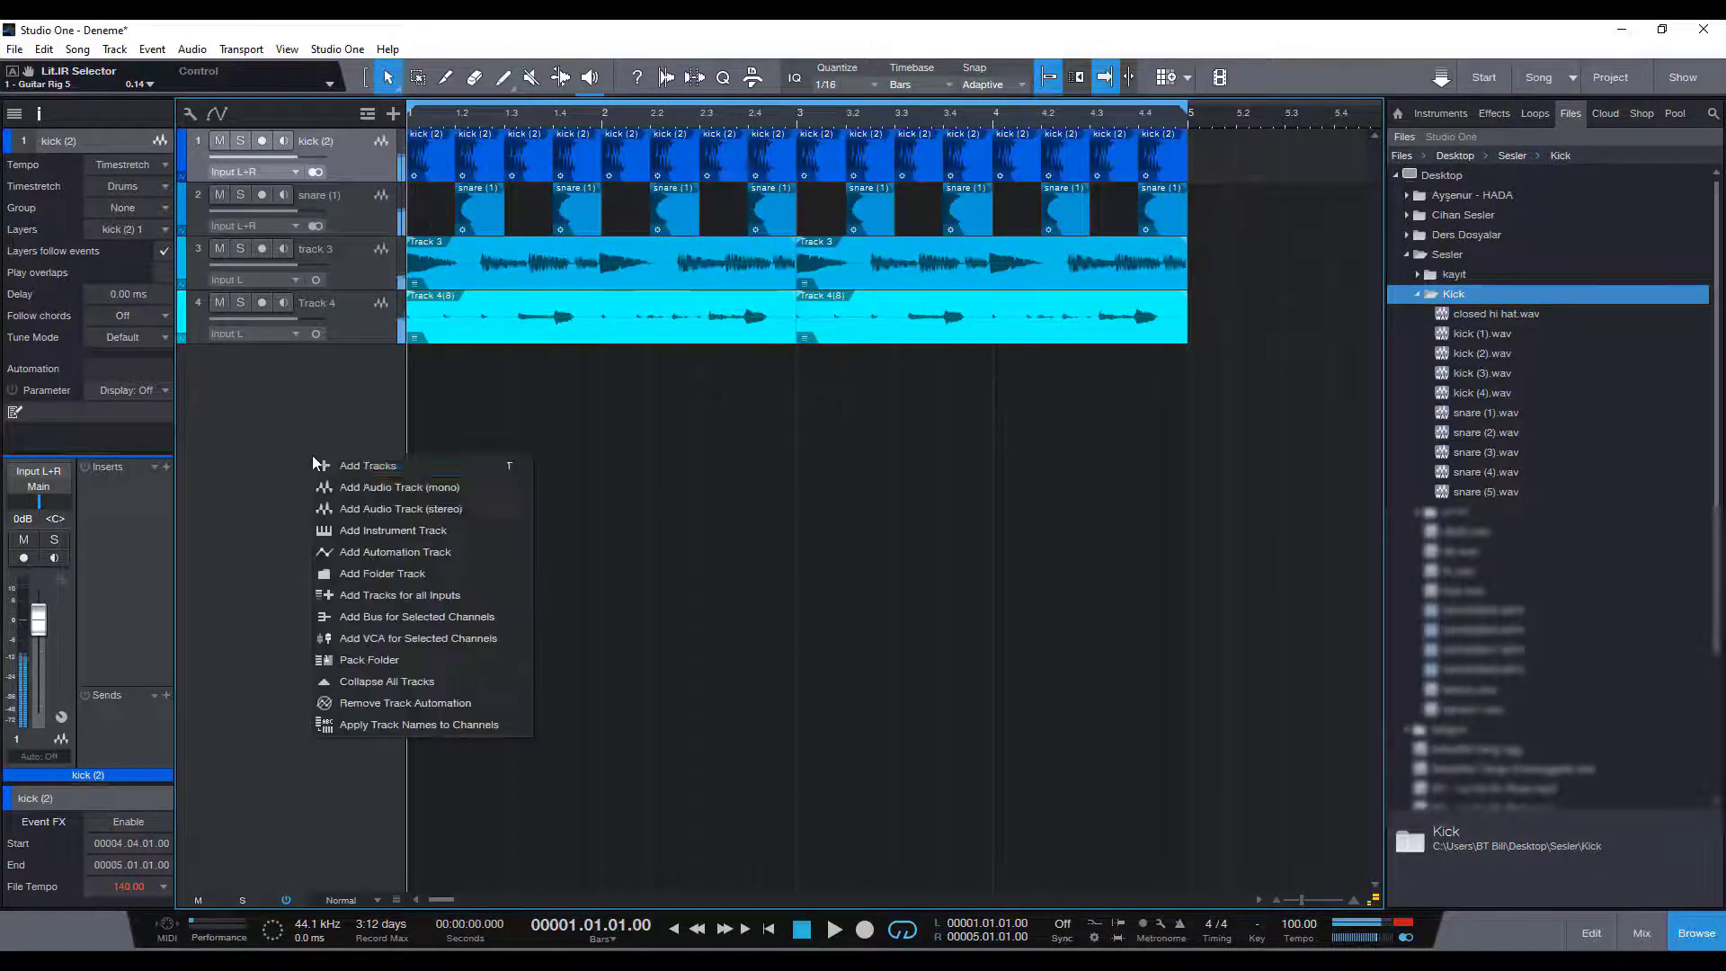
left_click(372, 484)
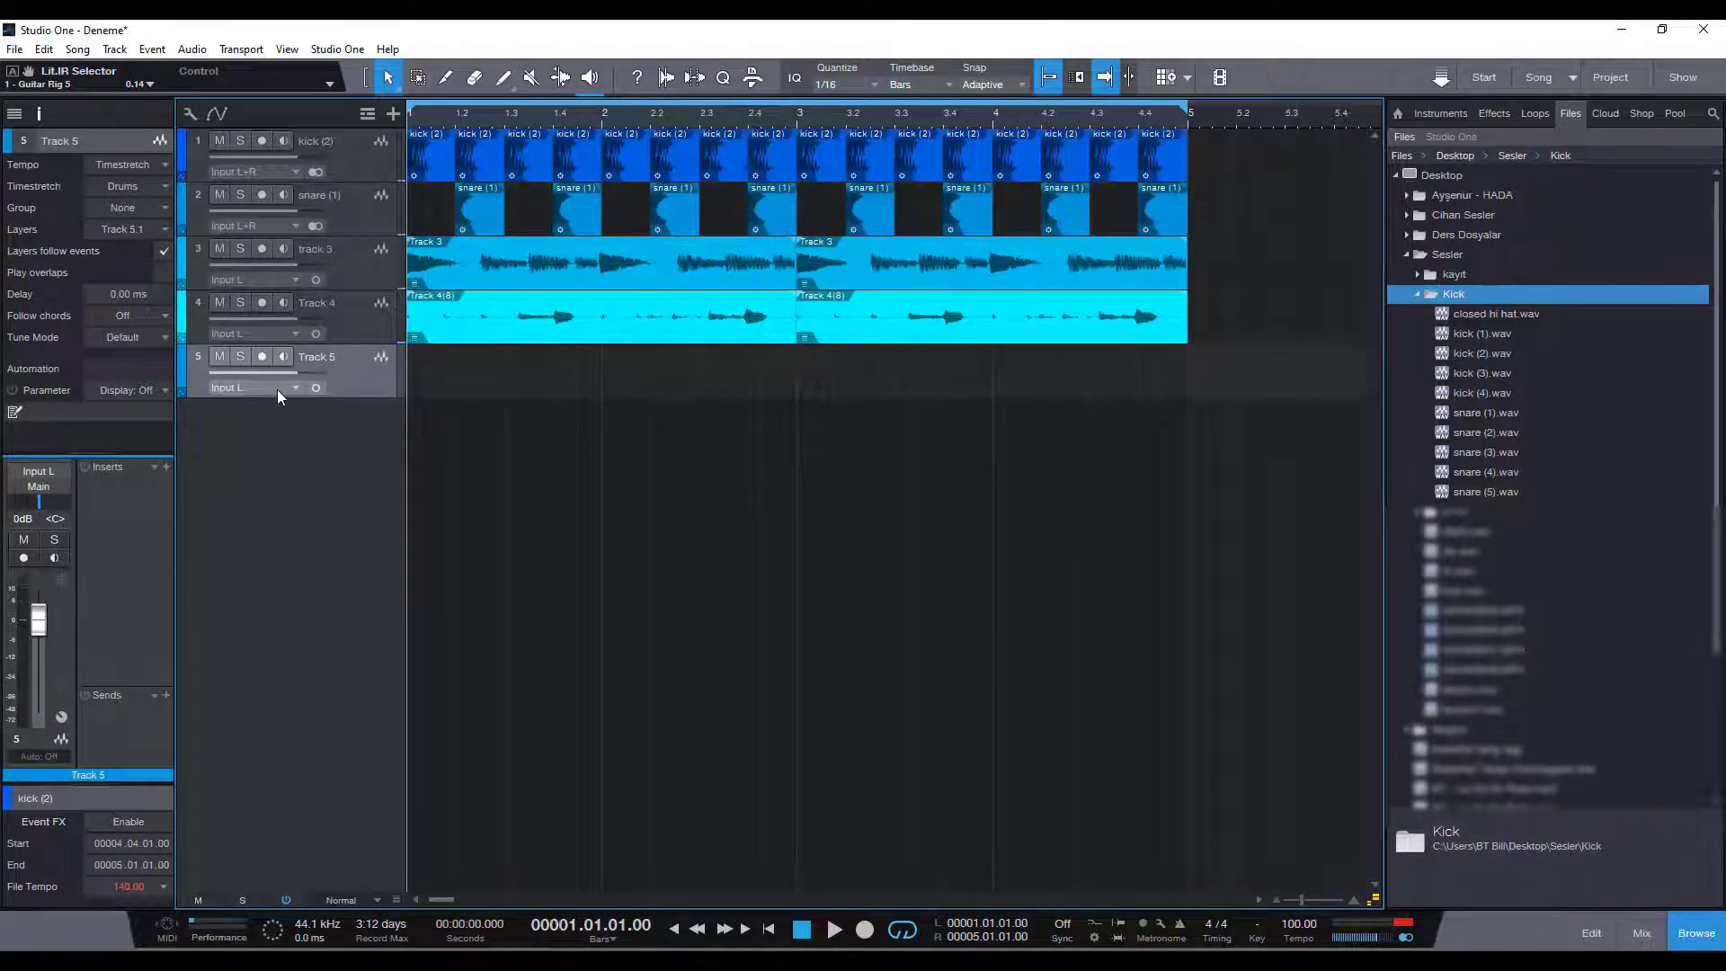
left_click(275, 389)
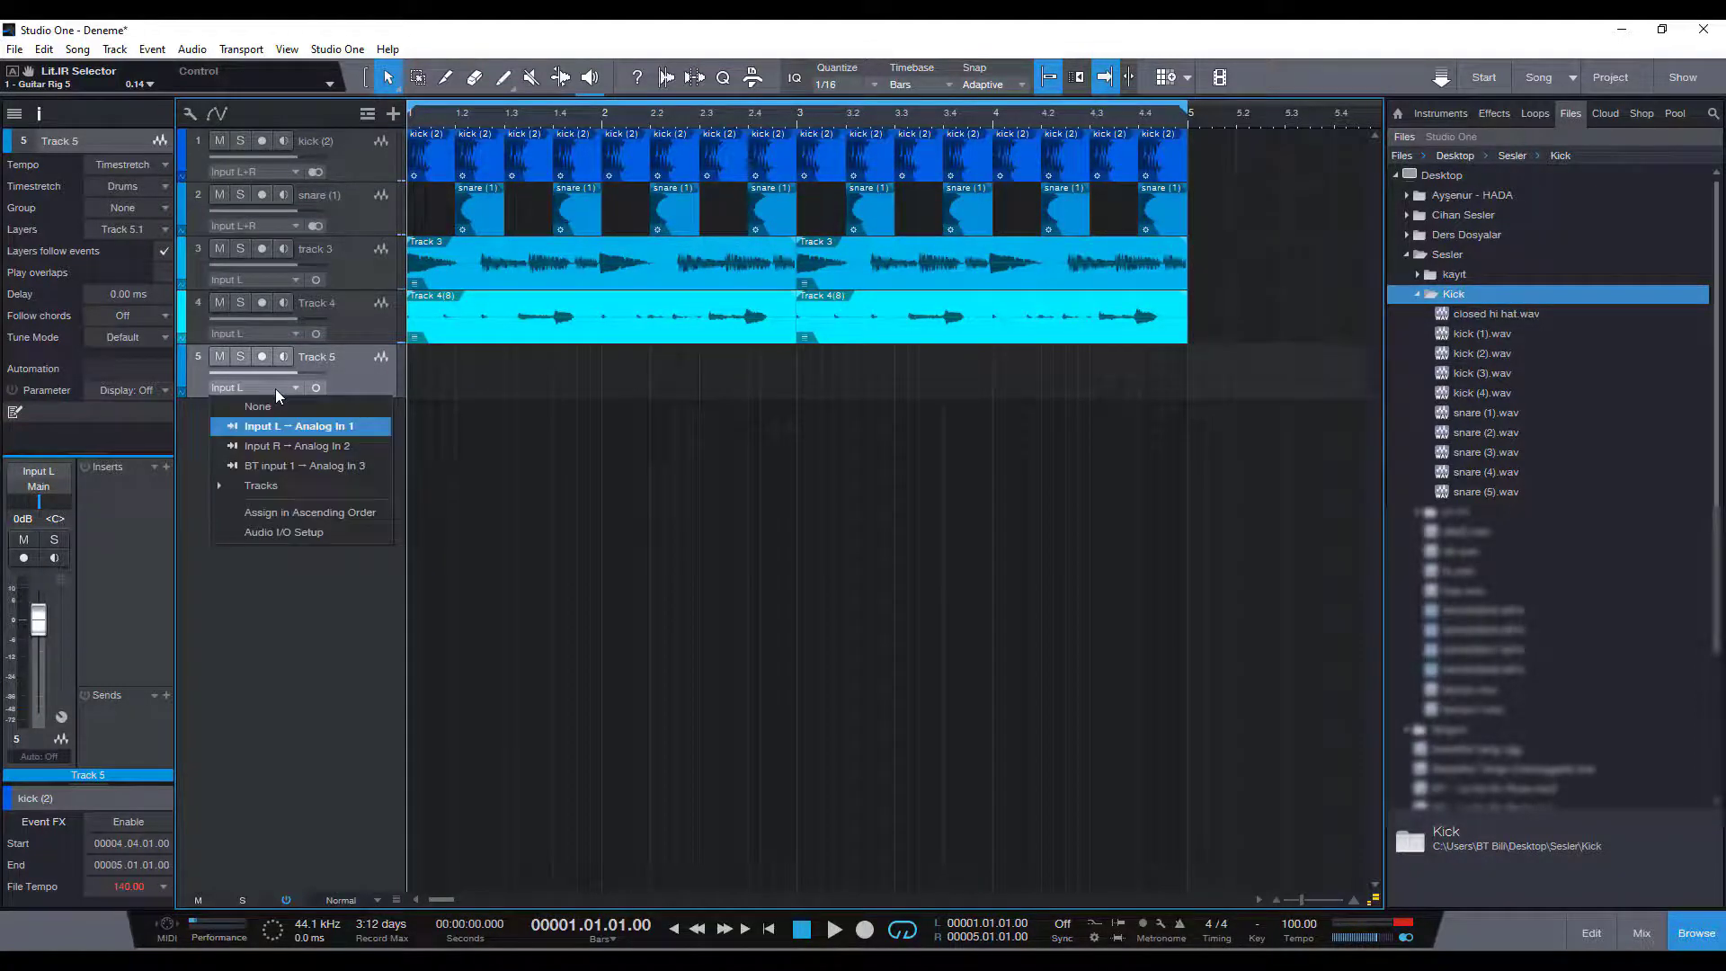
left_click(311, 469)
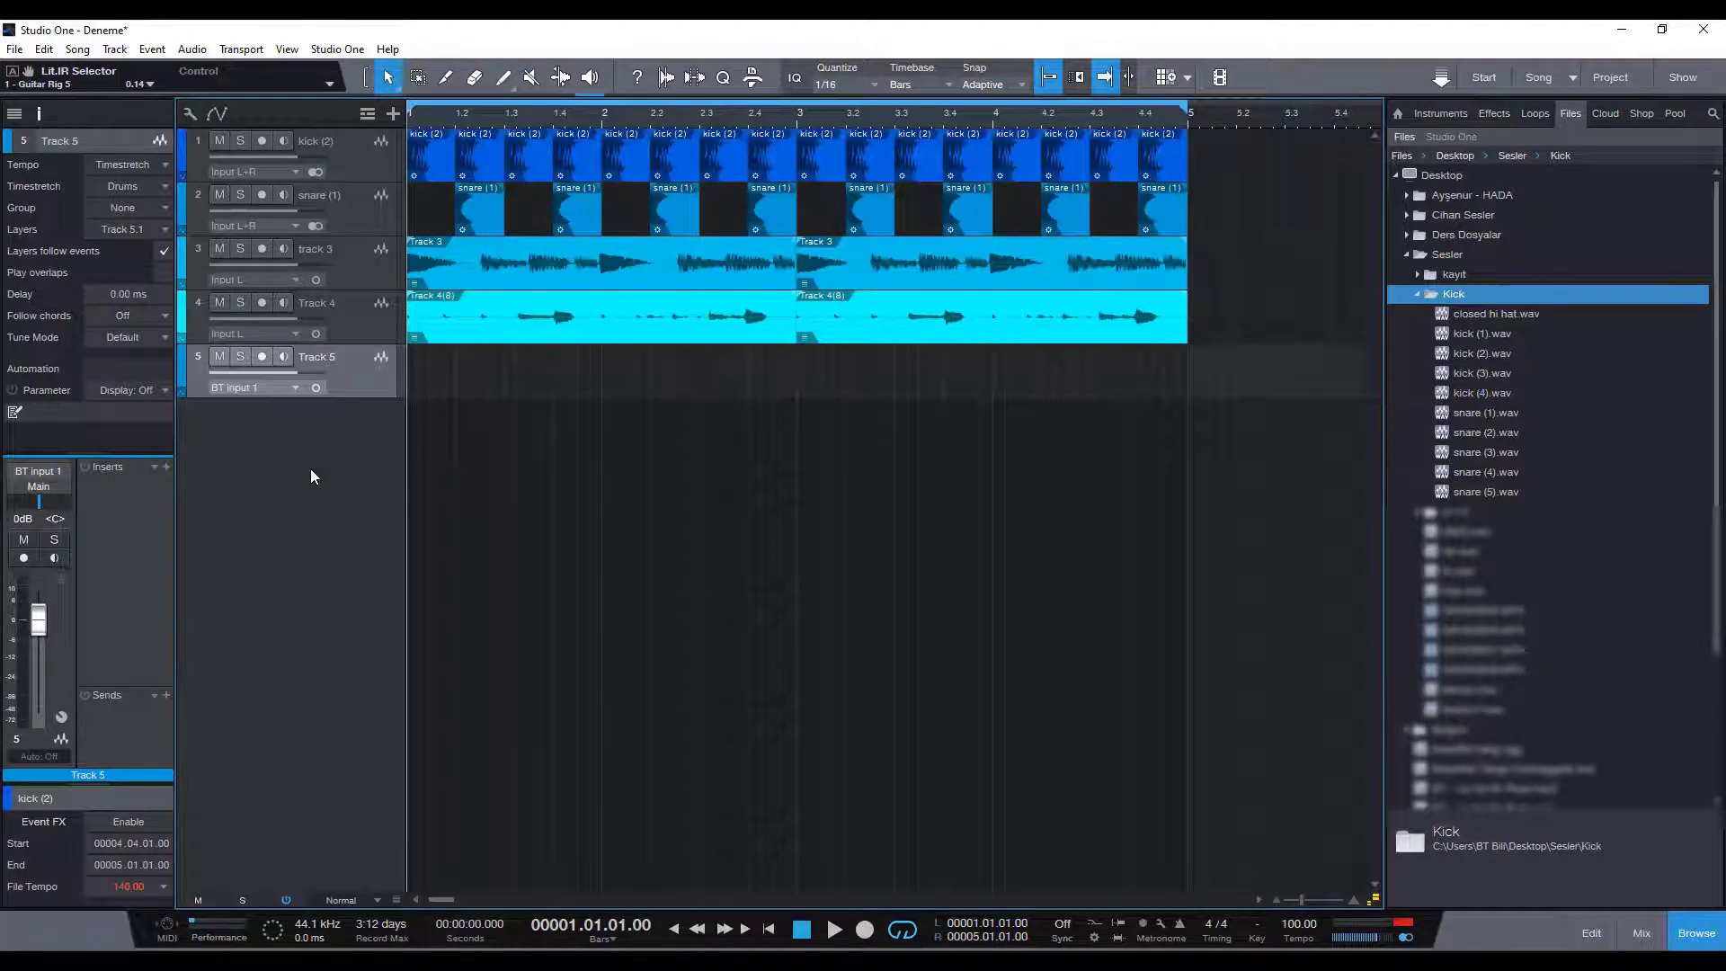
left_click(261, 357)
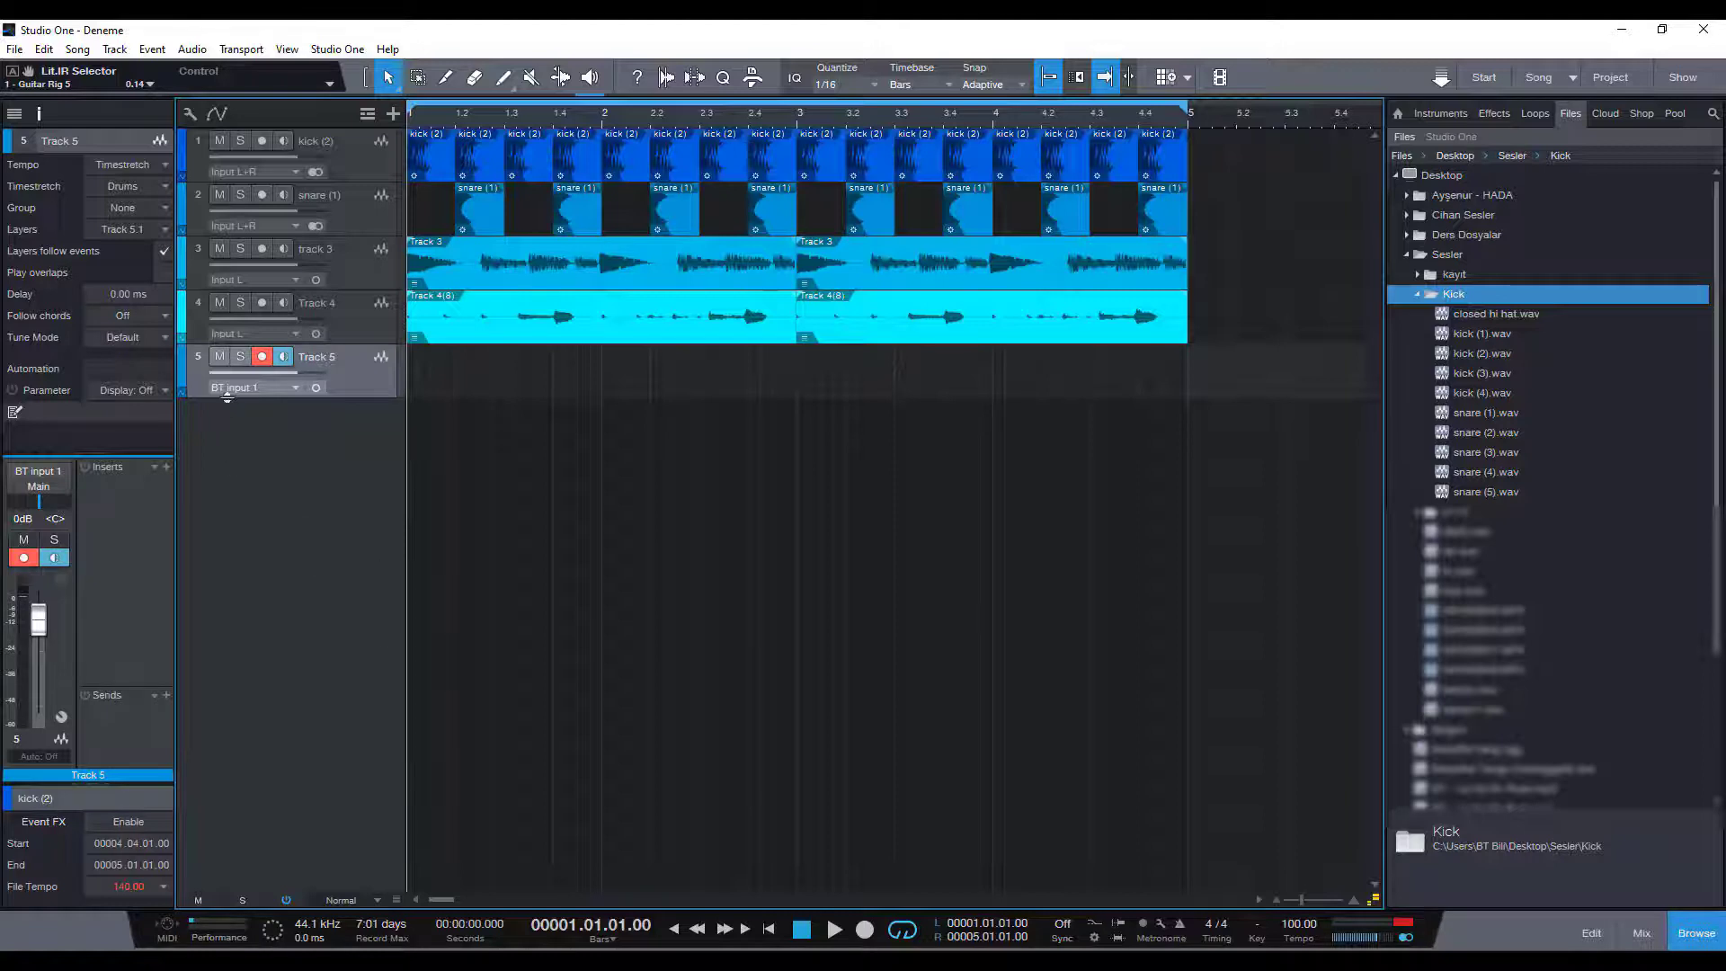
Insert Mixtool with 10 dB gain on Track 5 and record a four-bar take over the loop
left_click(166, 467)
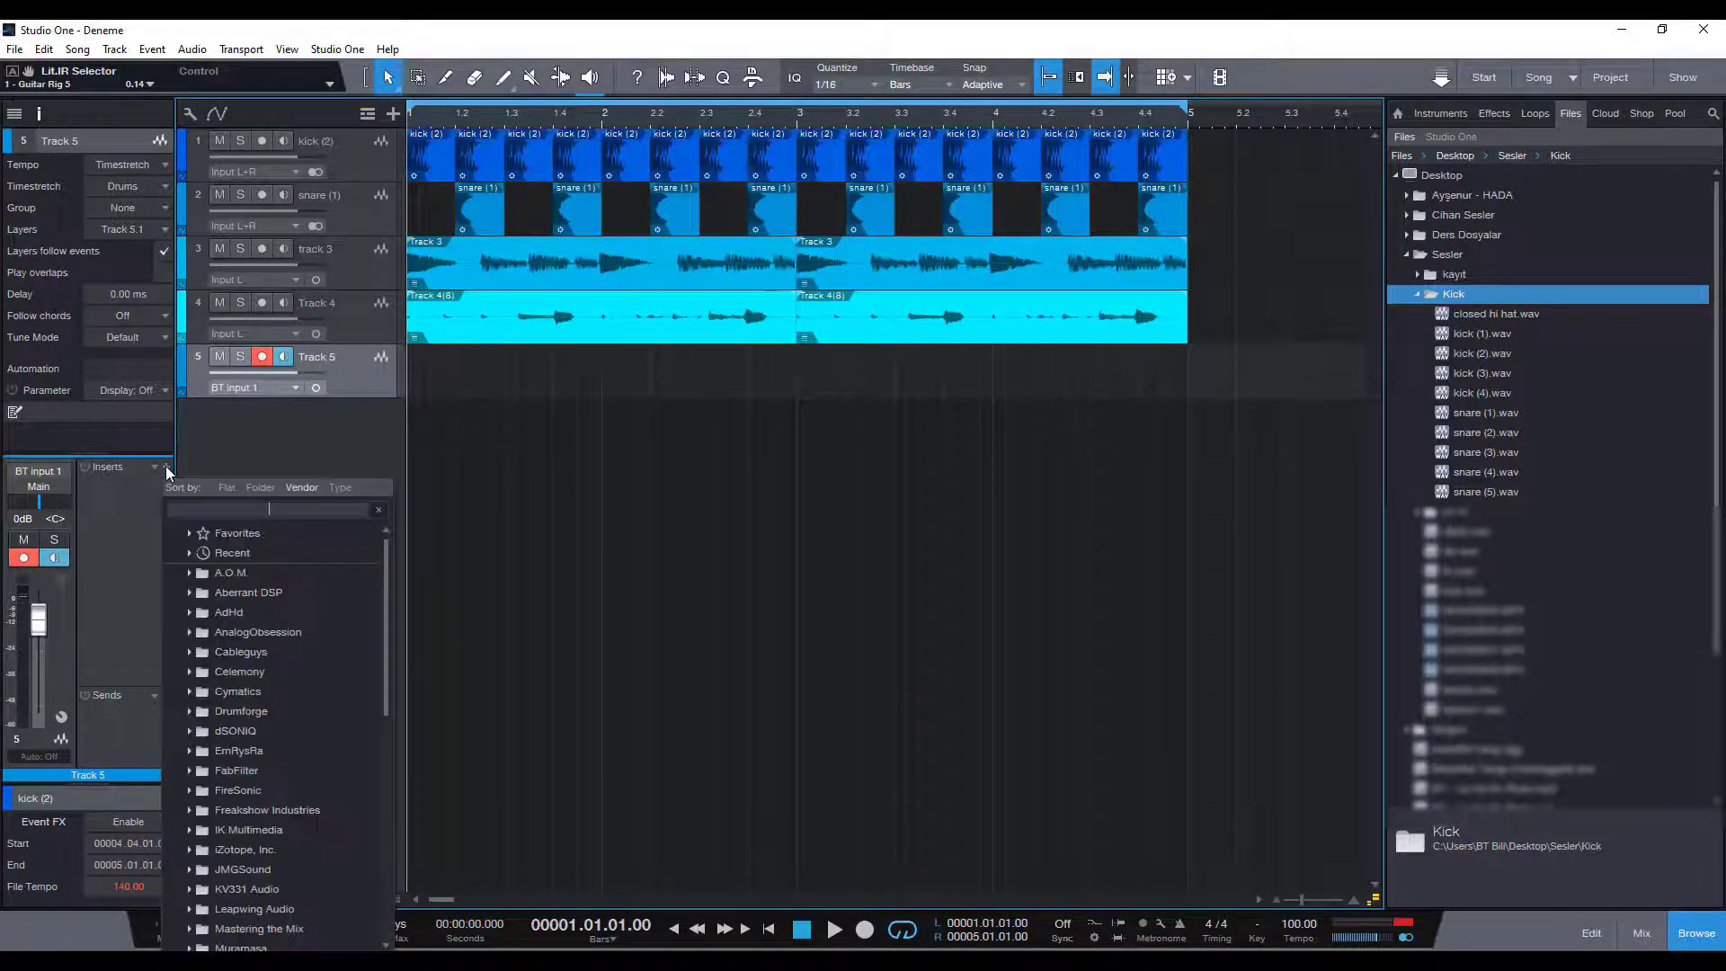
type("mixtool")
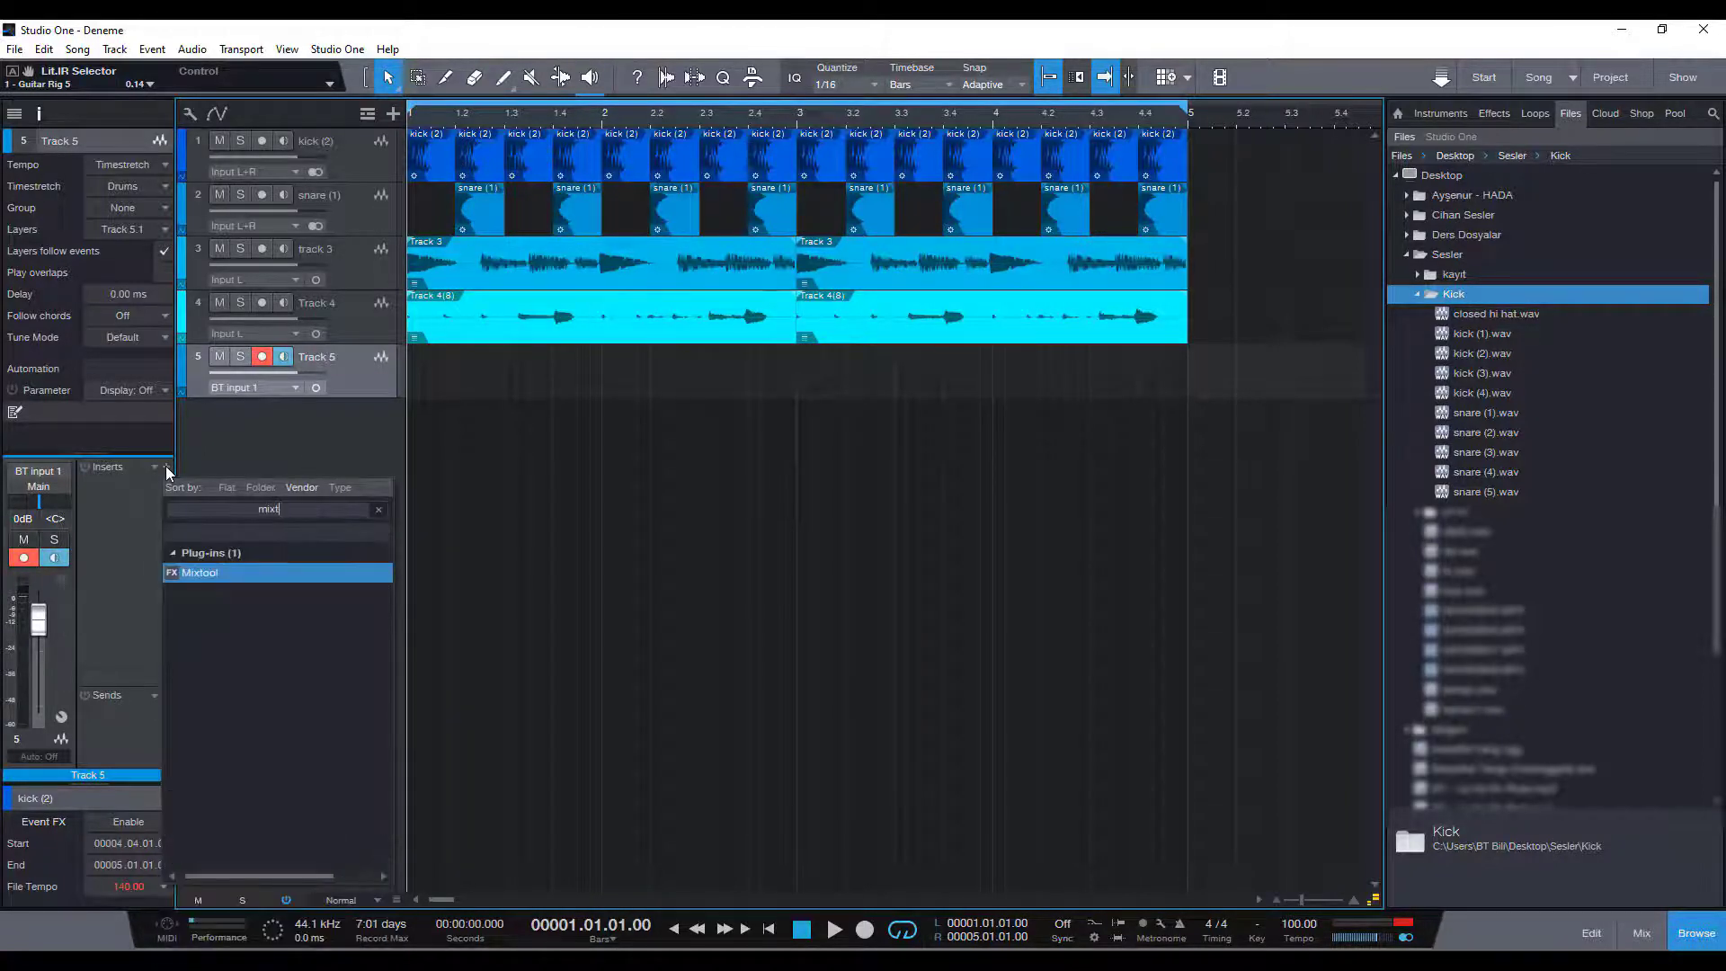
key("Return")
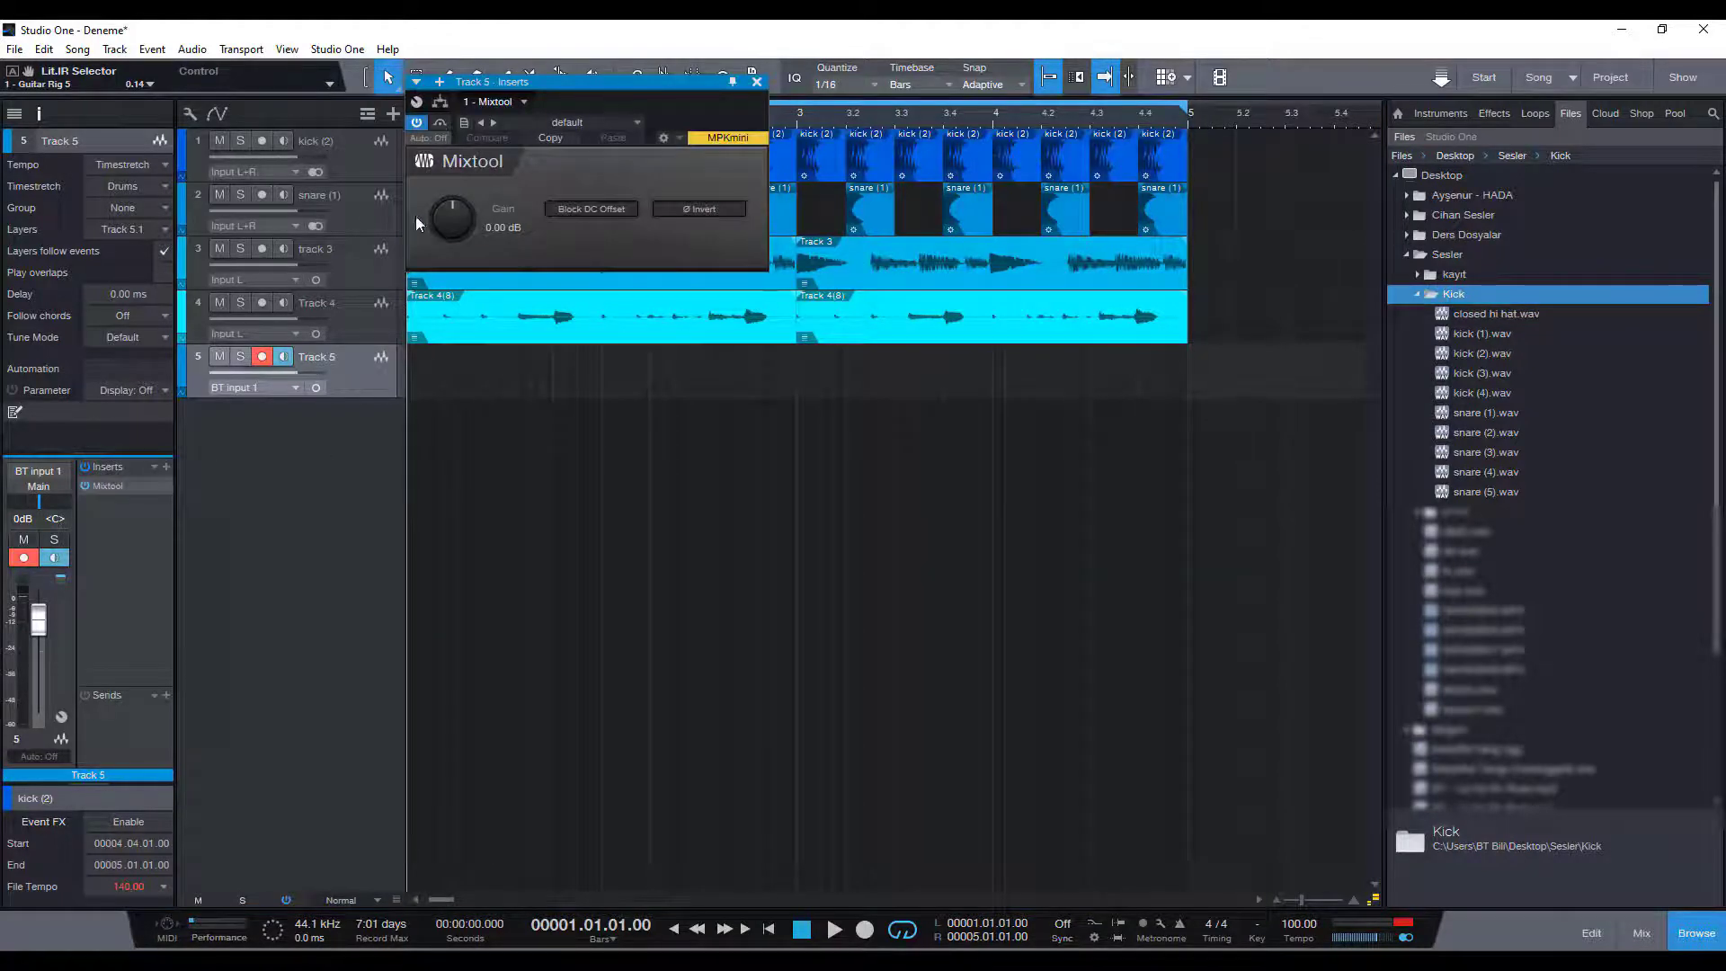
type("10")
key("Return")
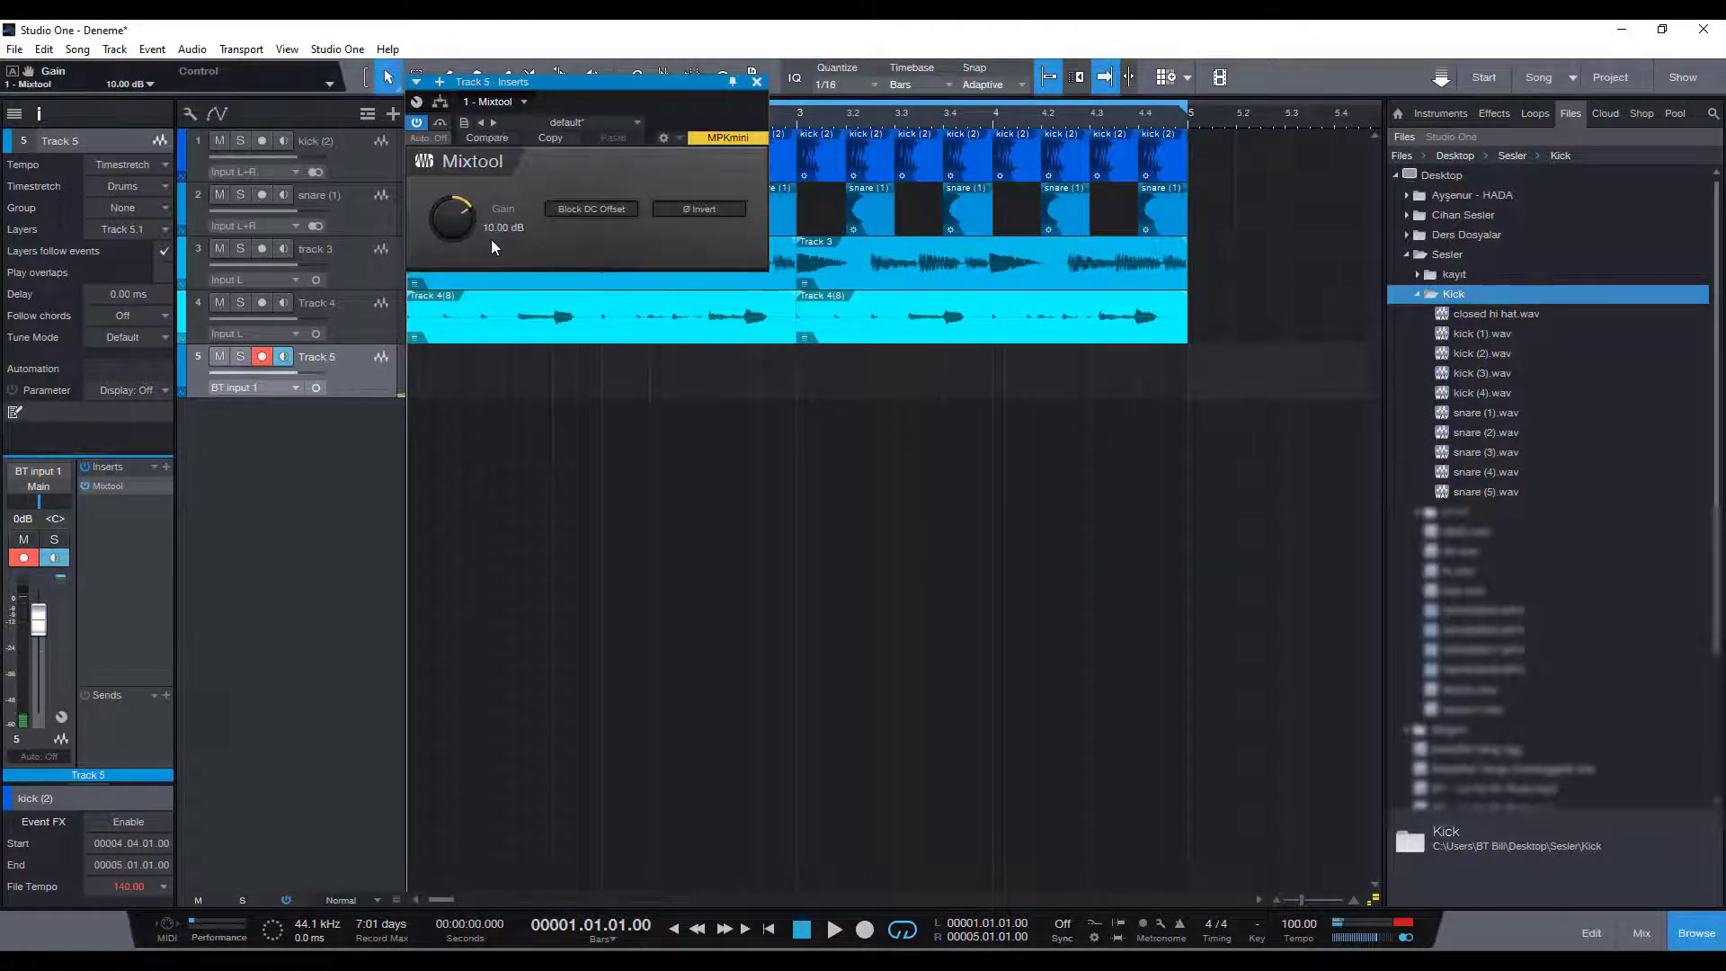
left_click(756, 81)
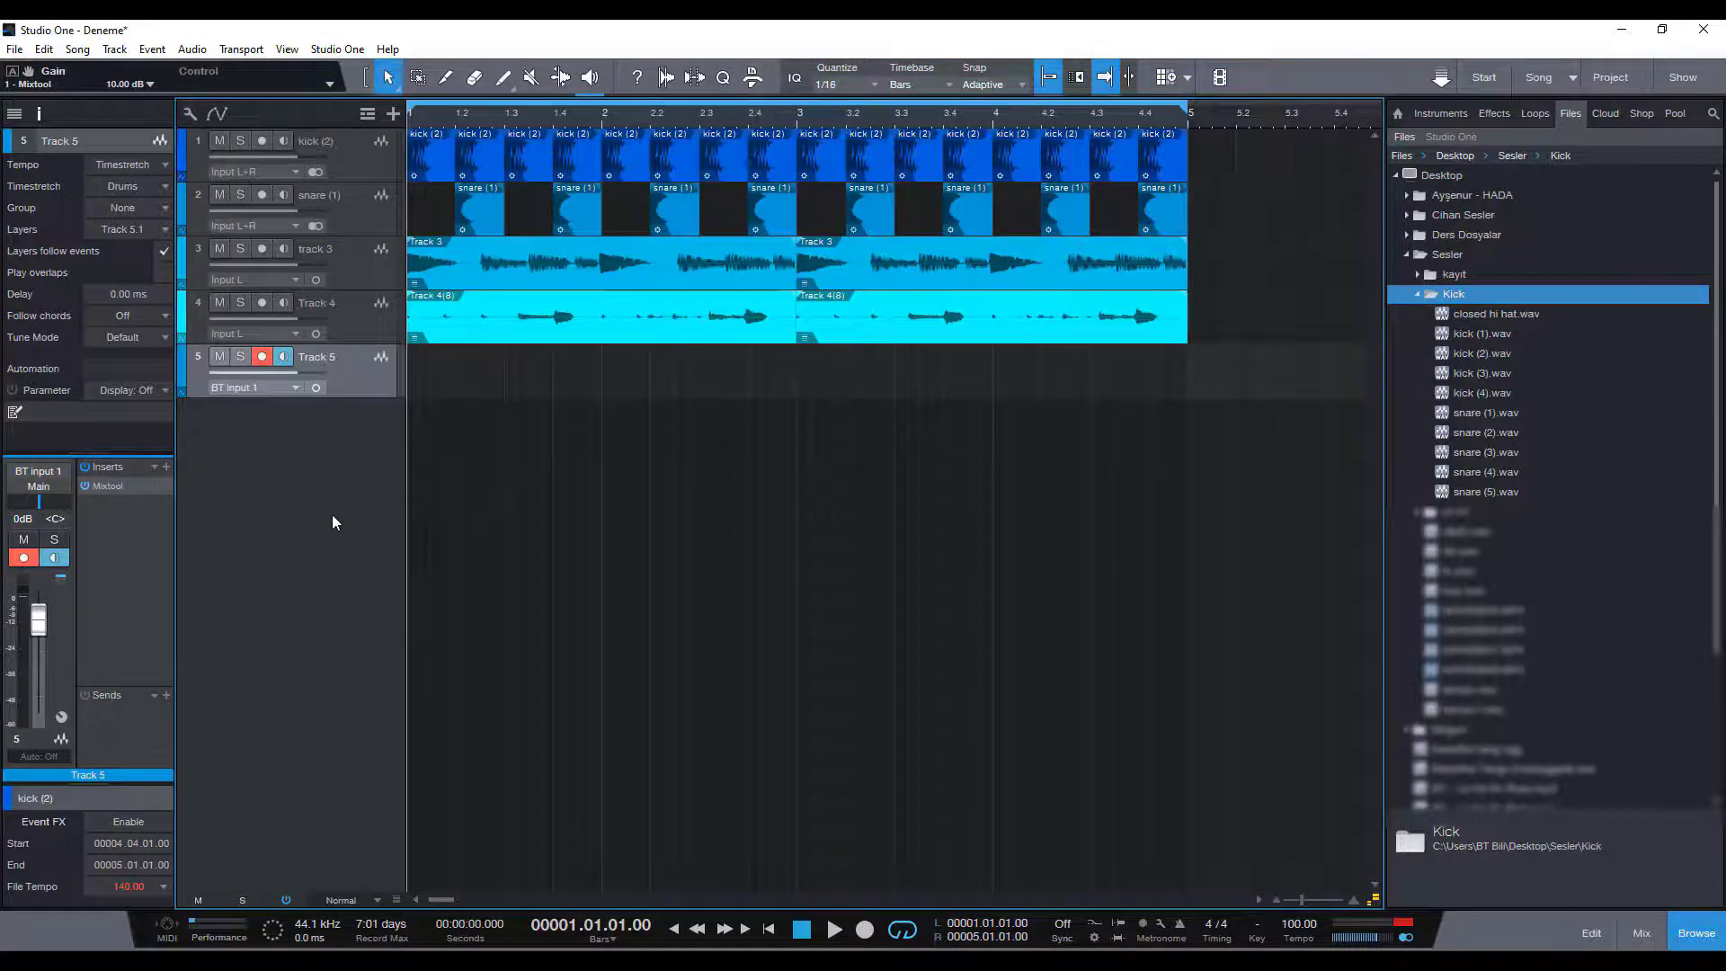
key("KP_Multiply")
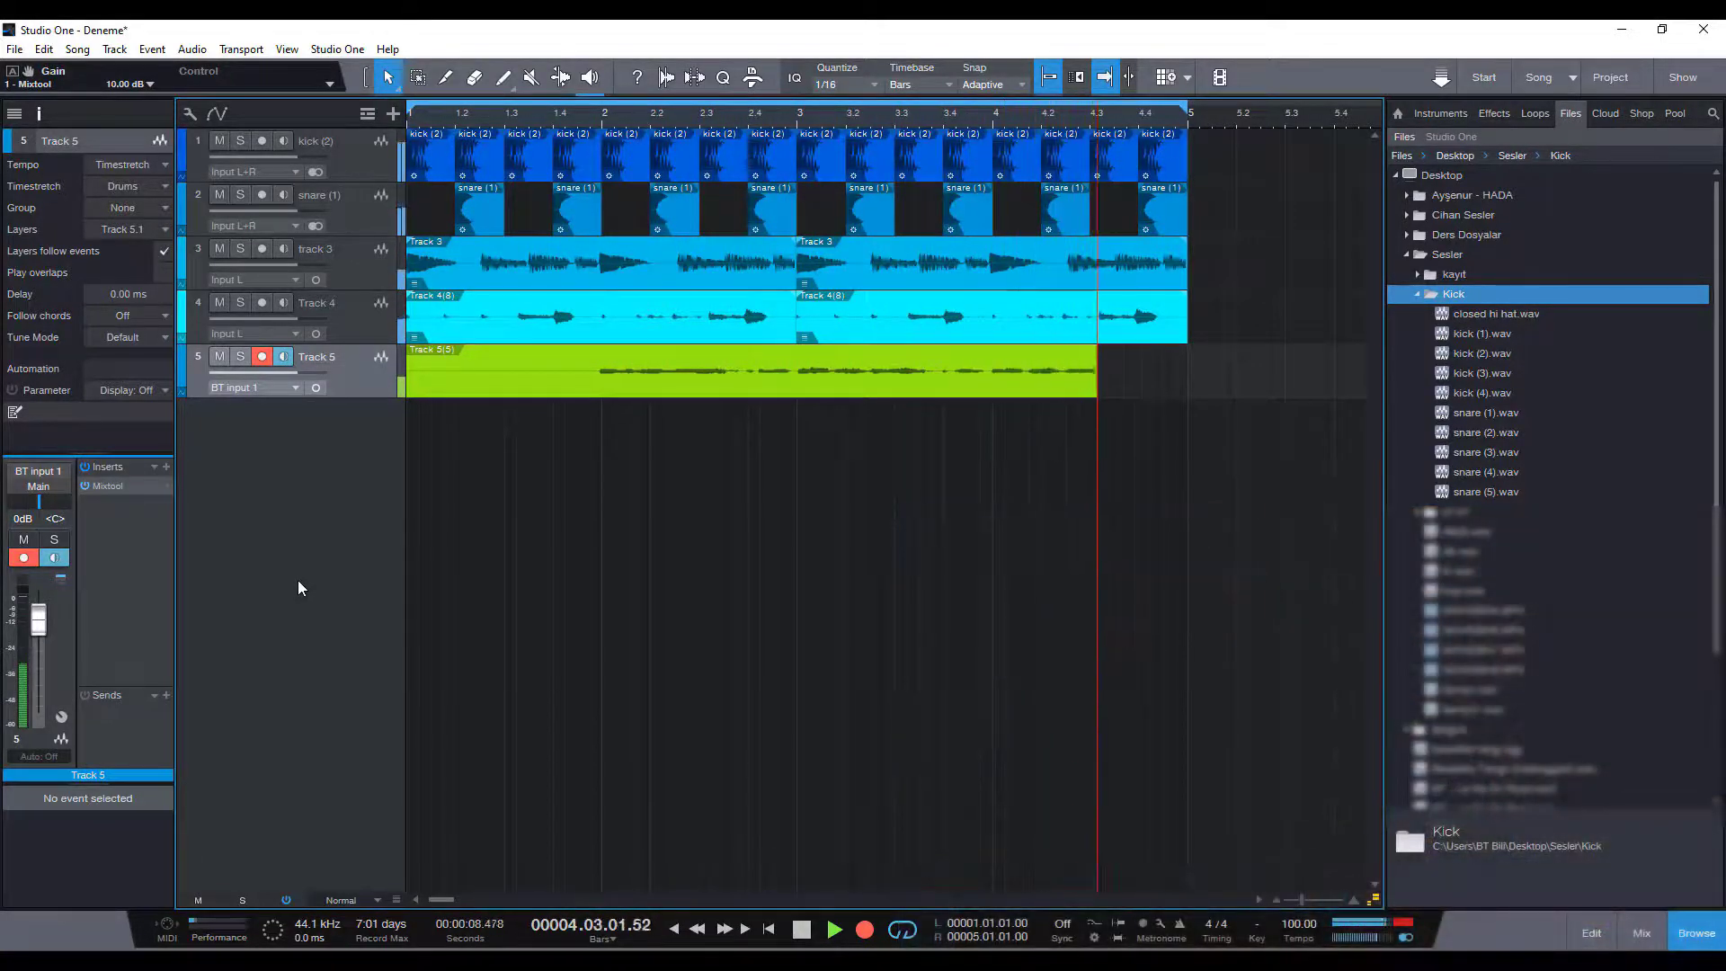
key("space")
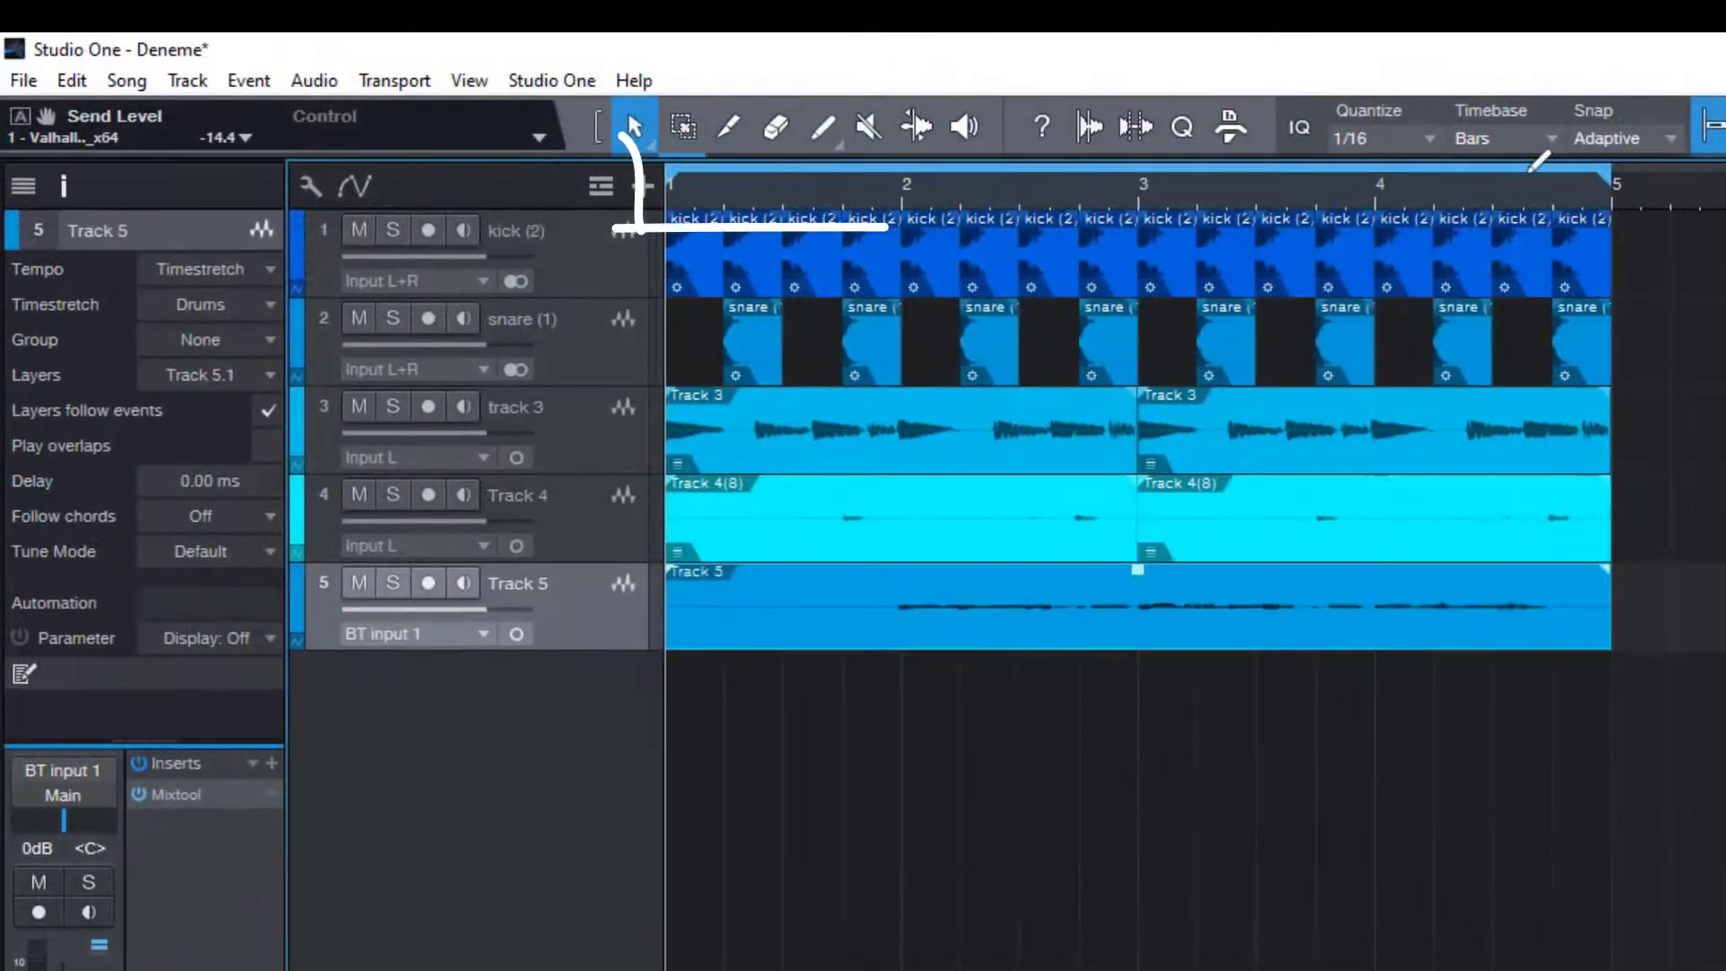
Start a mixdown export of the loop range and enable MP3 File alongside Wave File, checking both formats' quality settings
left_click(130, 81)
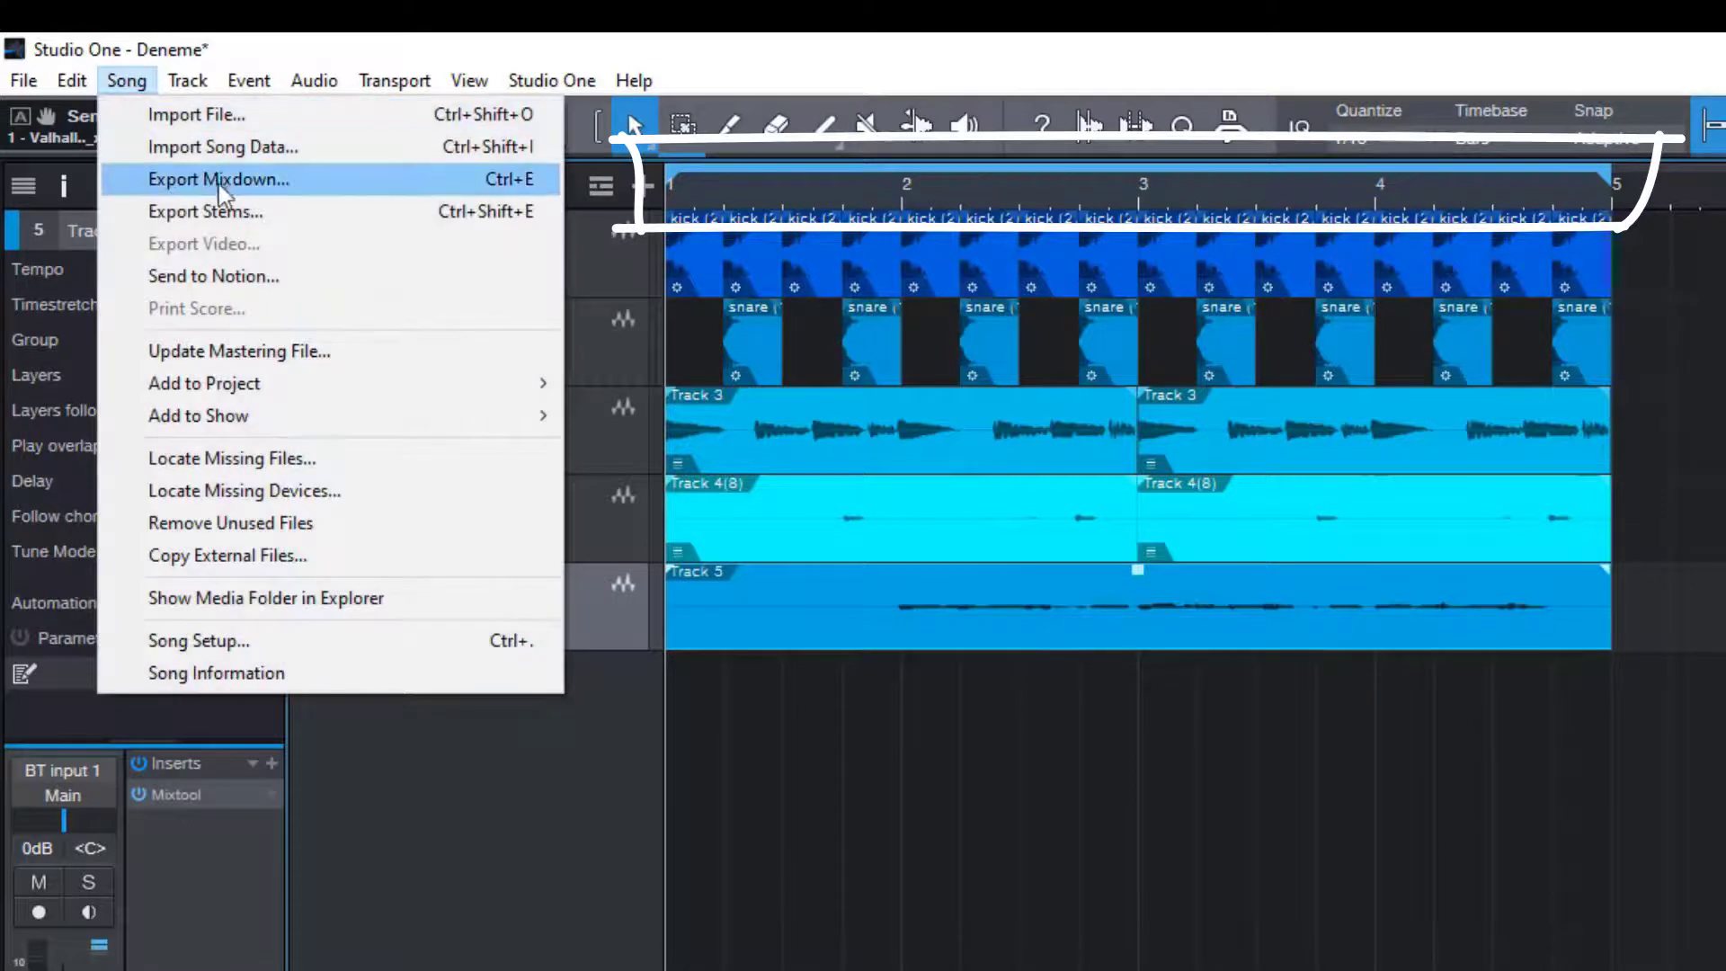
left_click(232, 183)
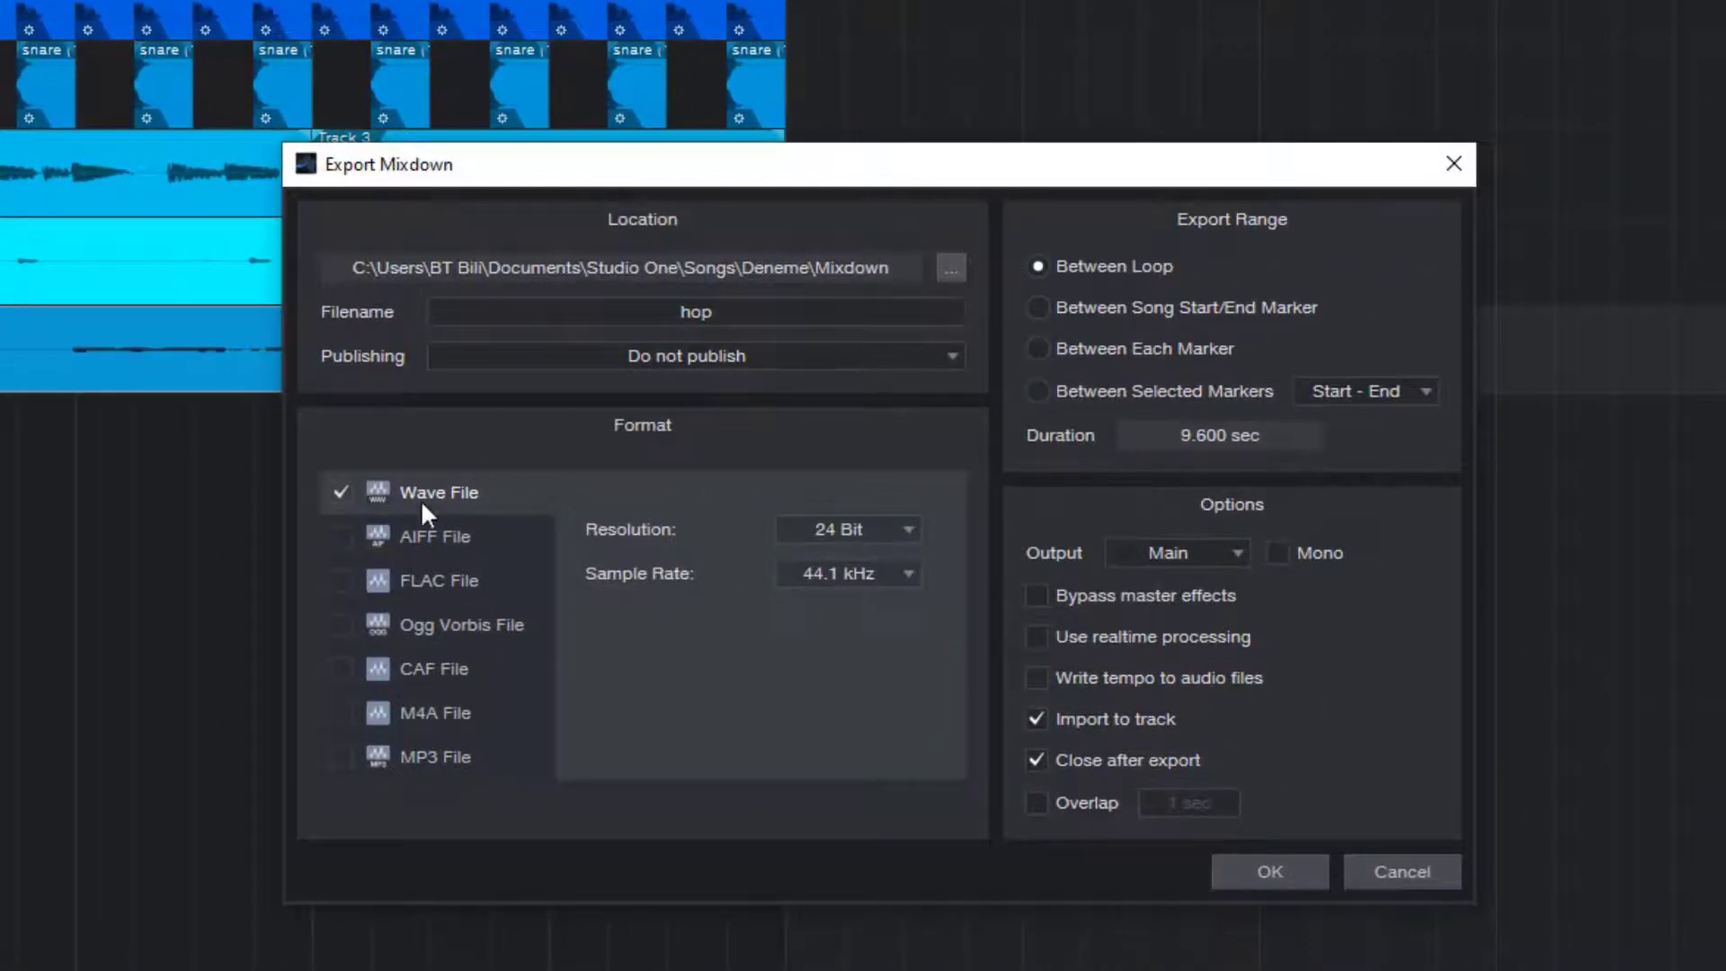
left_click(342, 757)
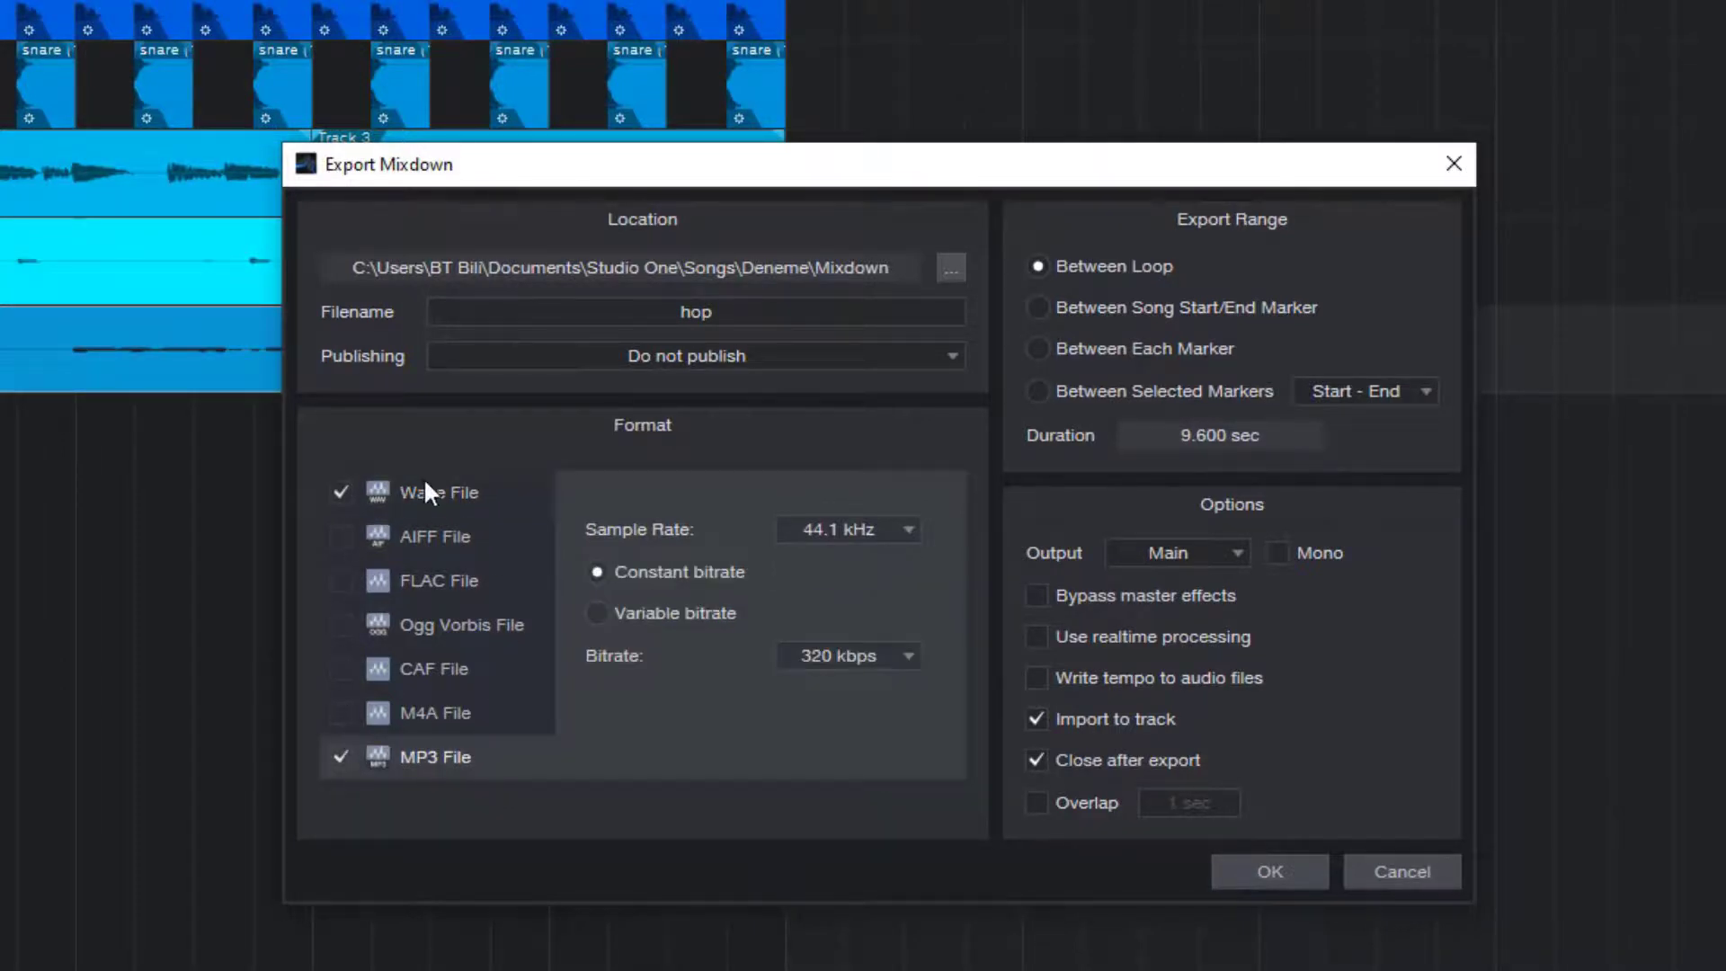
left_click(447, 492)
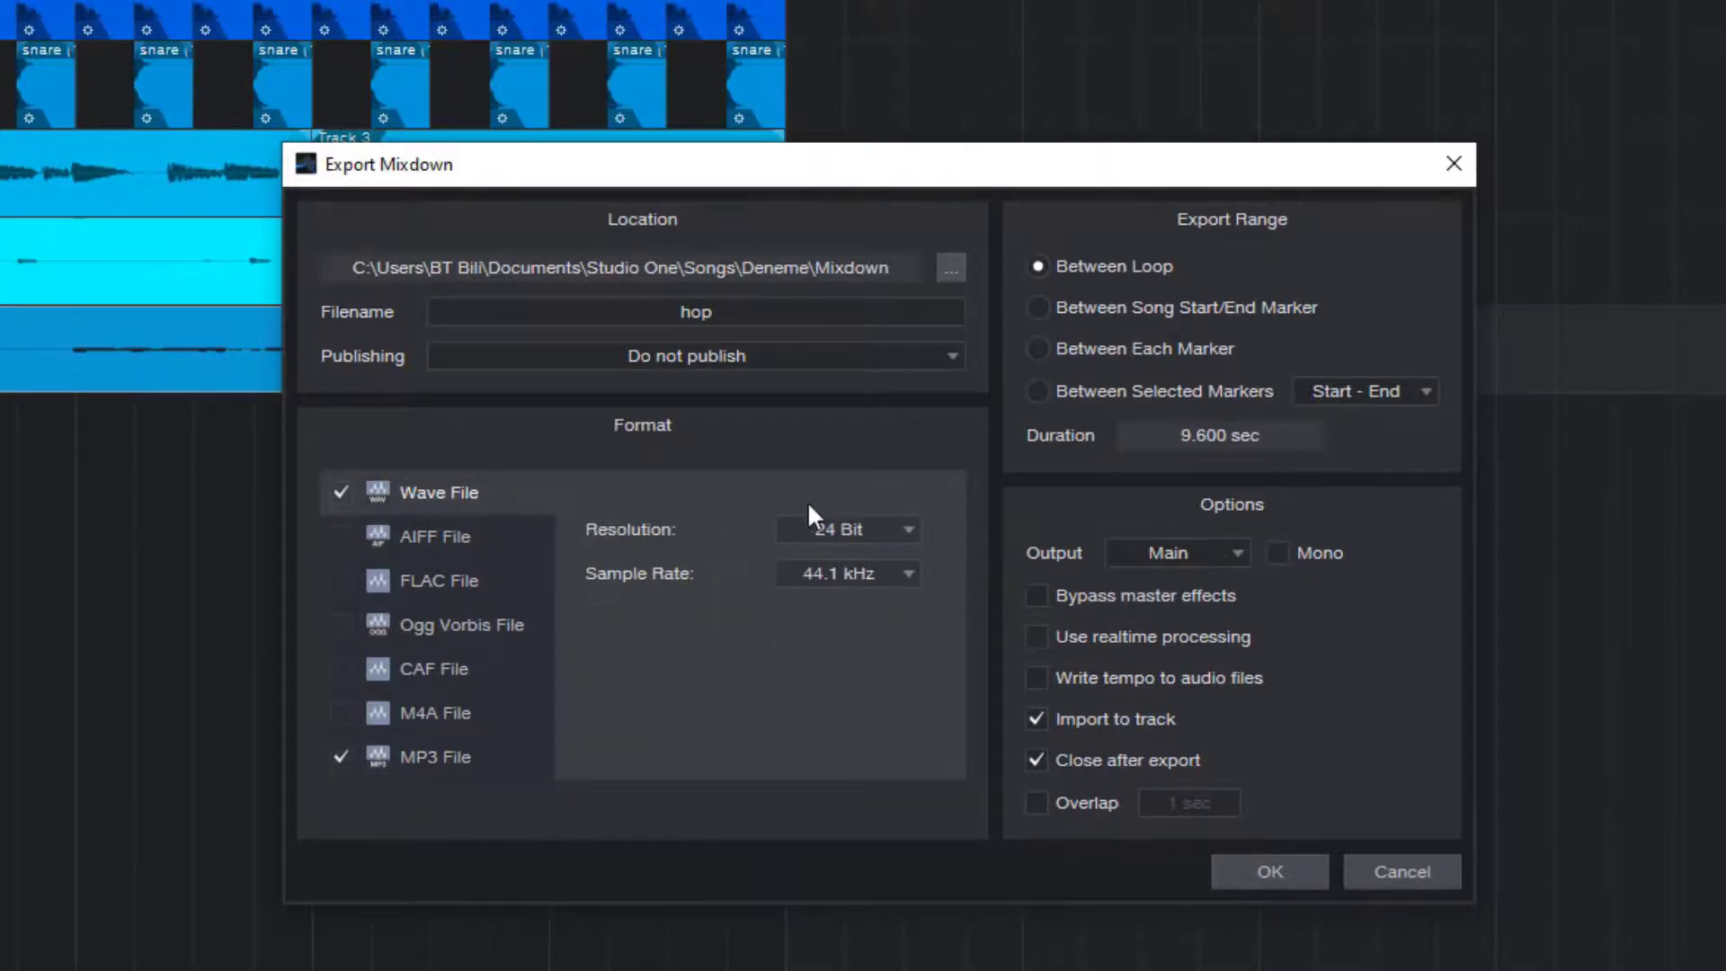
left_click(447, 754)
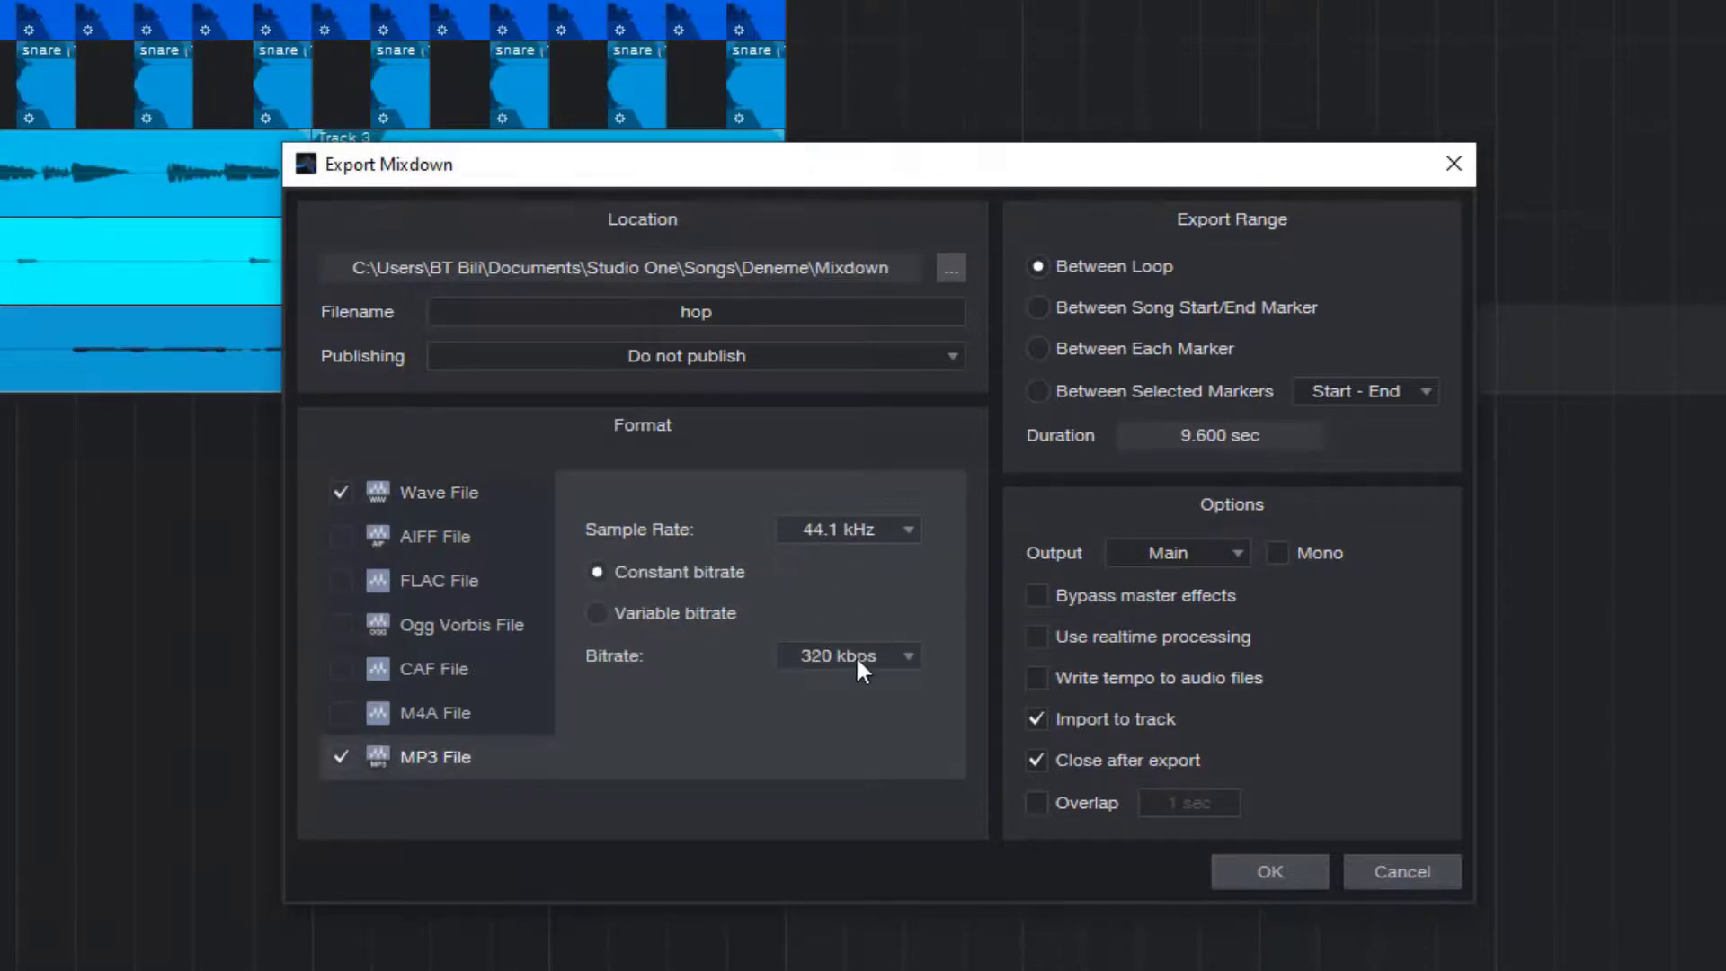
Name the mixdown Deneme and set its export location to a new desktop folder named Deneme
left_click(895, 311)
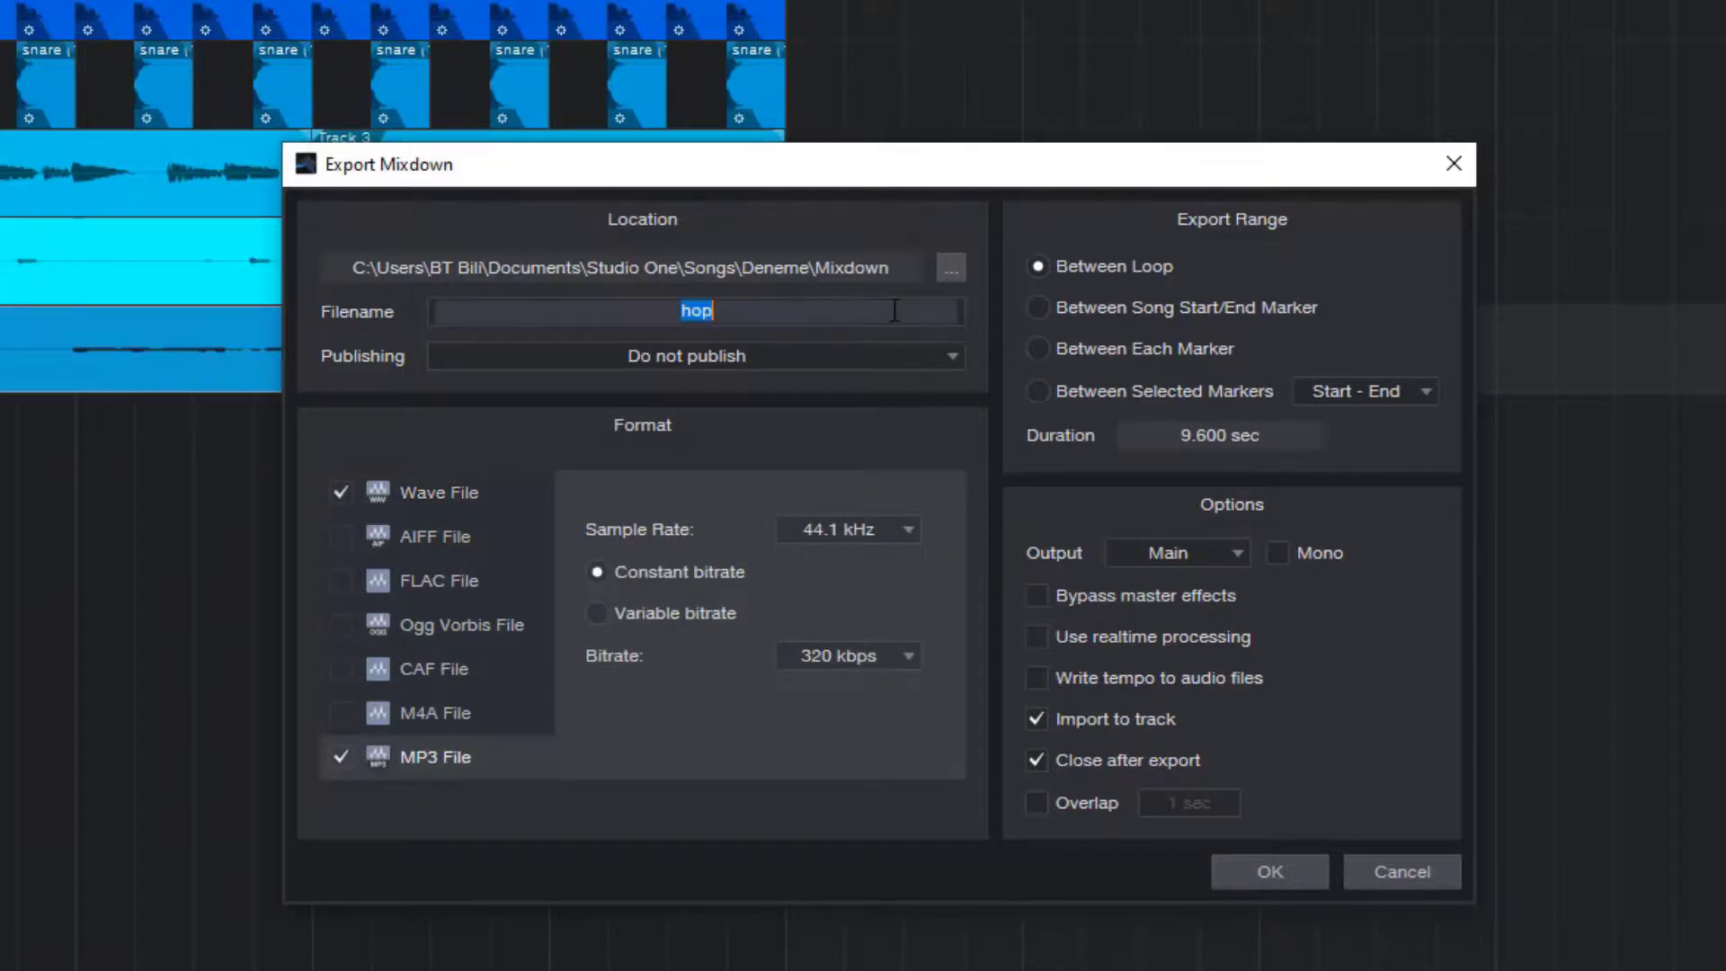
type("Deneme")
left_click(951, 267)
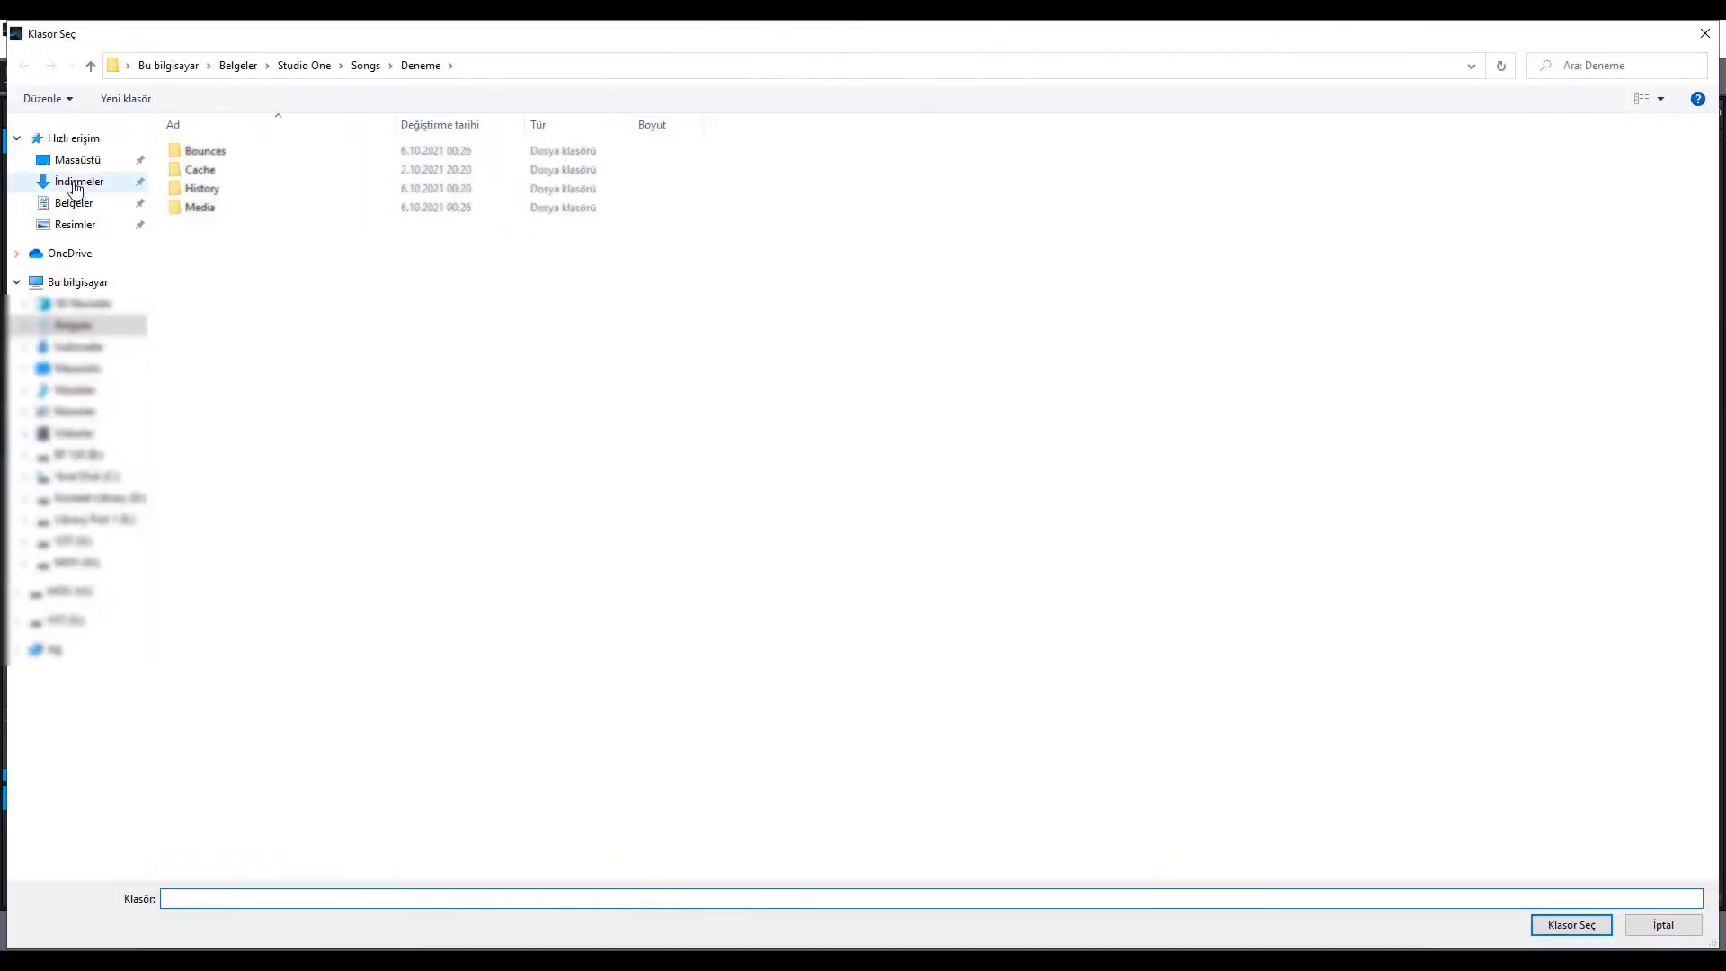
left_click(77, 160)
left_click(112, 99)
type("Dene")
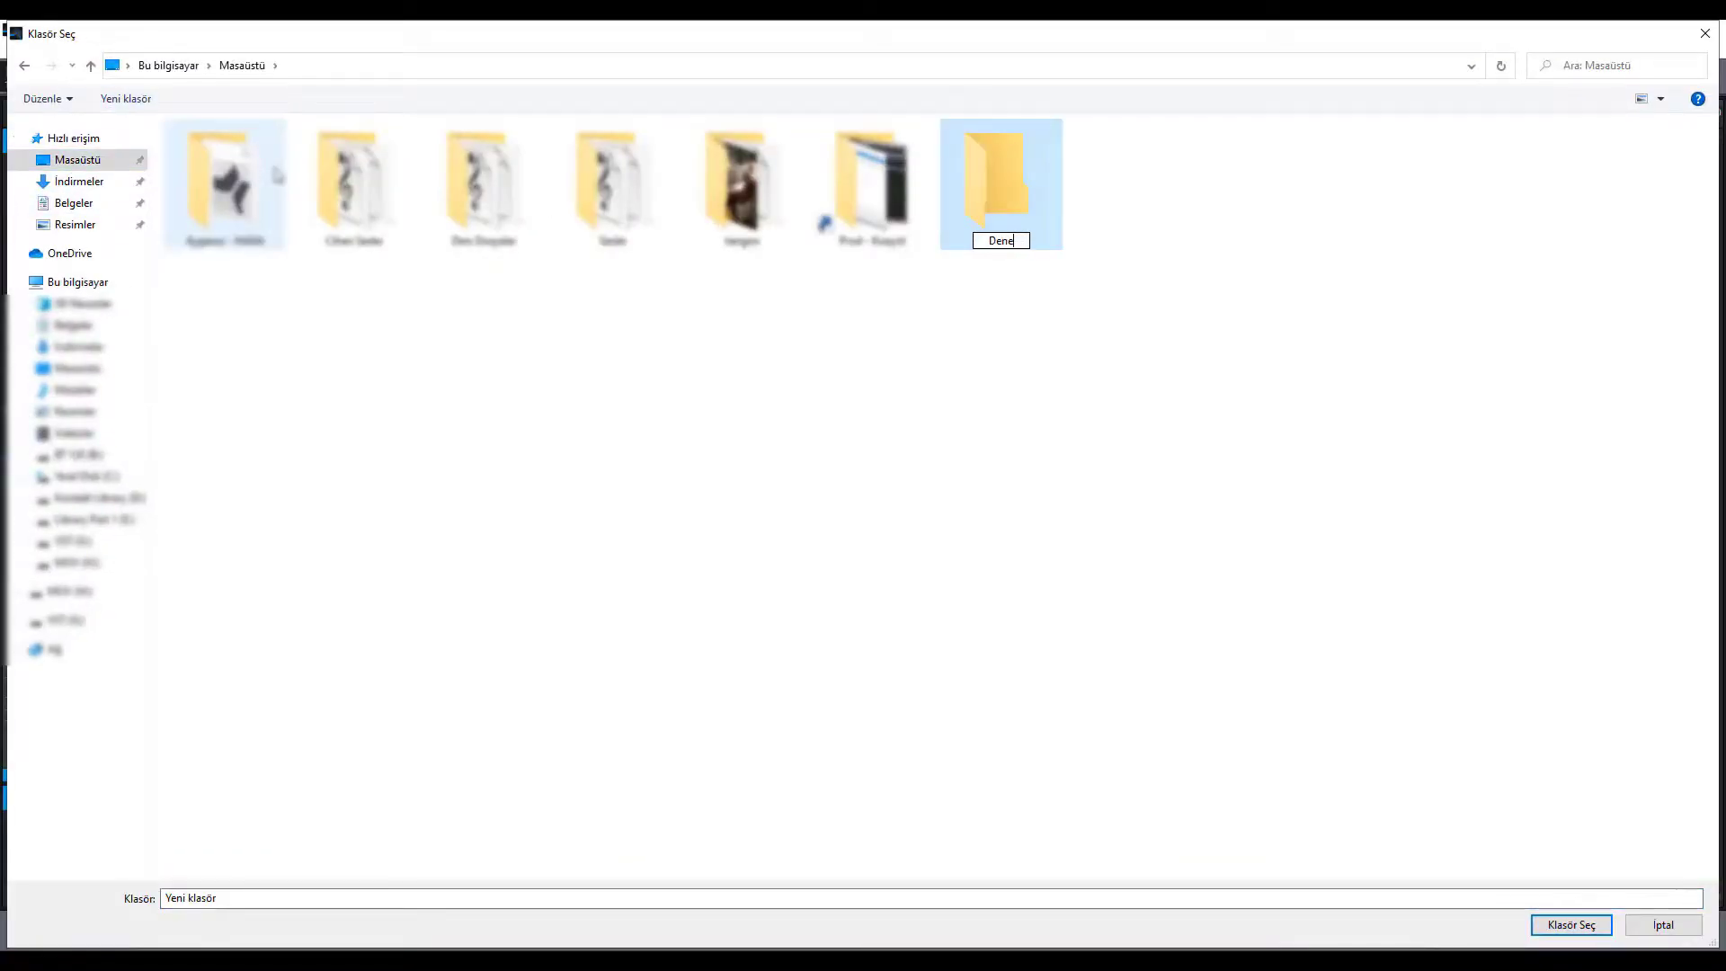
type("me")
key("Return")
key("Return")
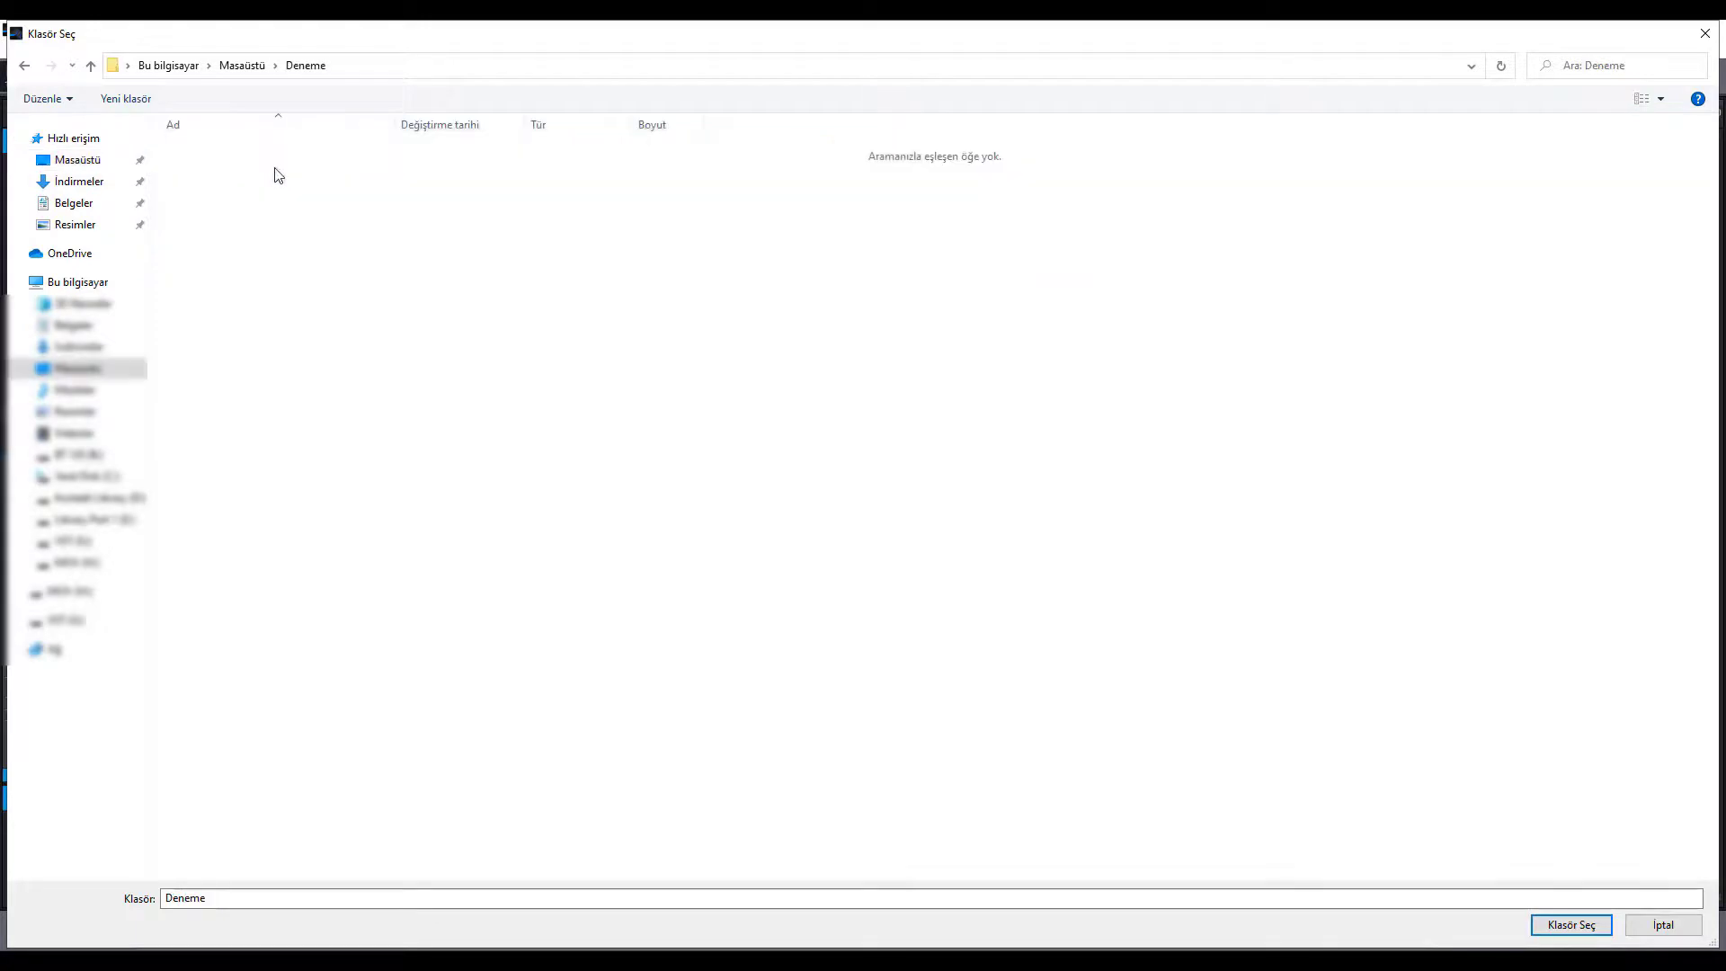
left_click(1572, 925)
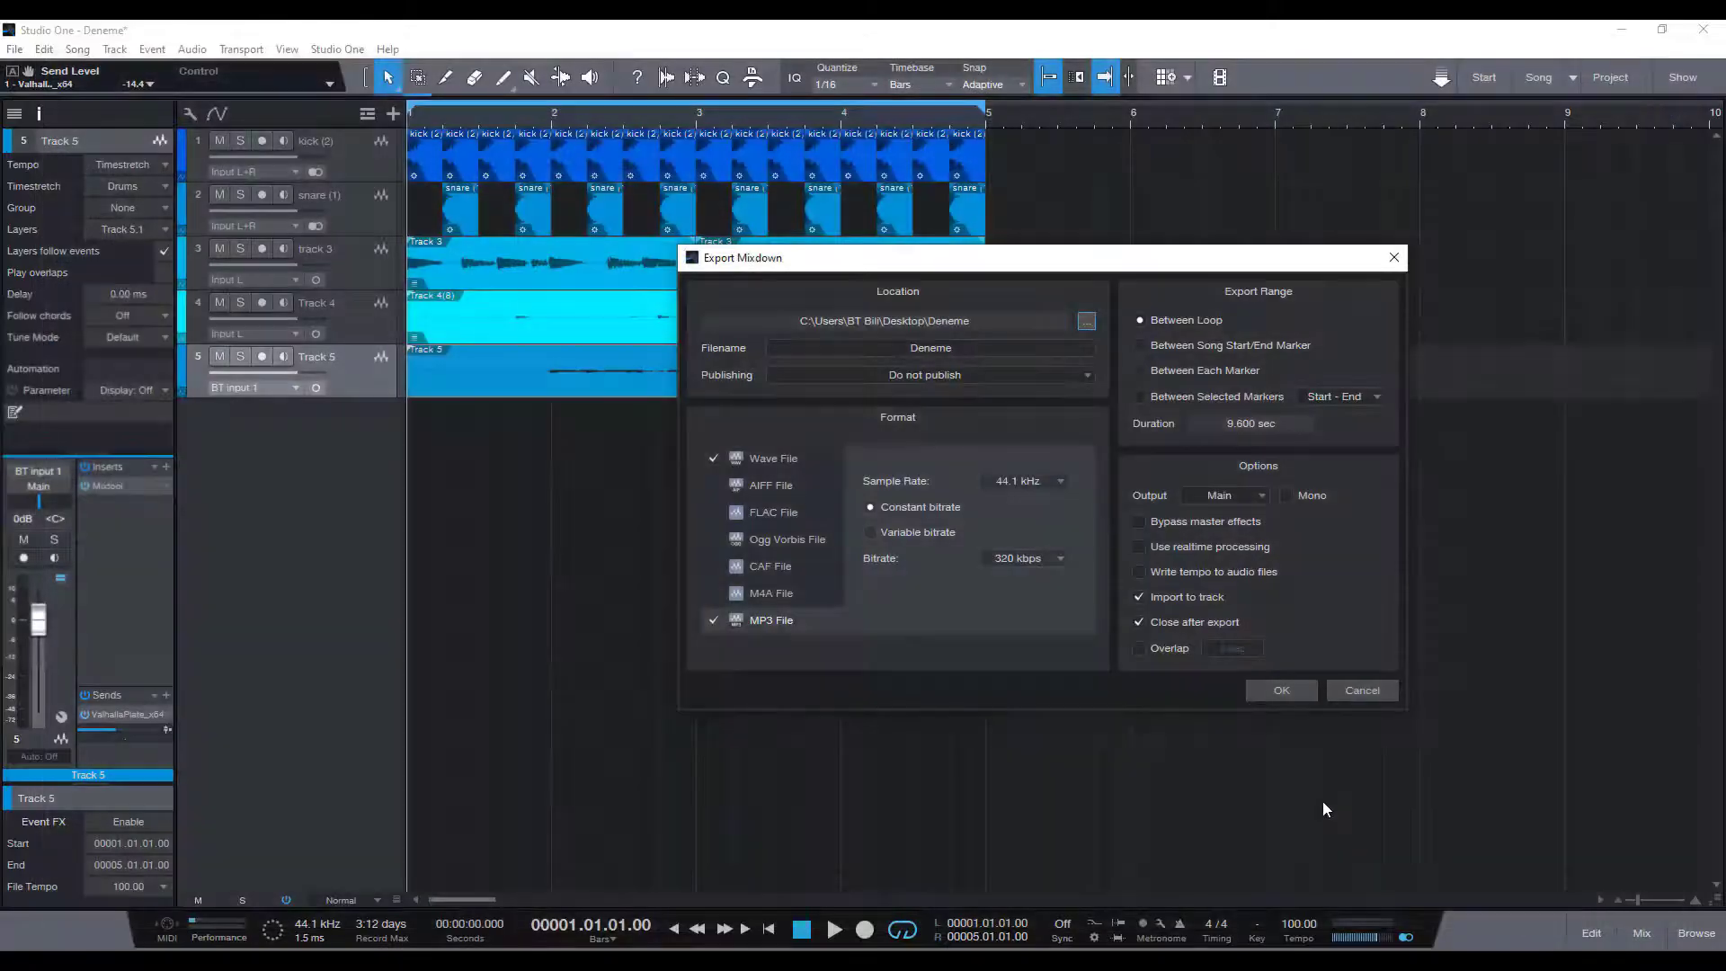
Run the mixdown export and select the imported Deneme audio on track 6
left_click(1287, 683)
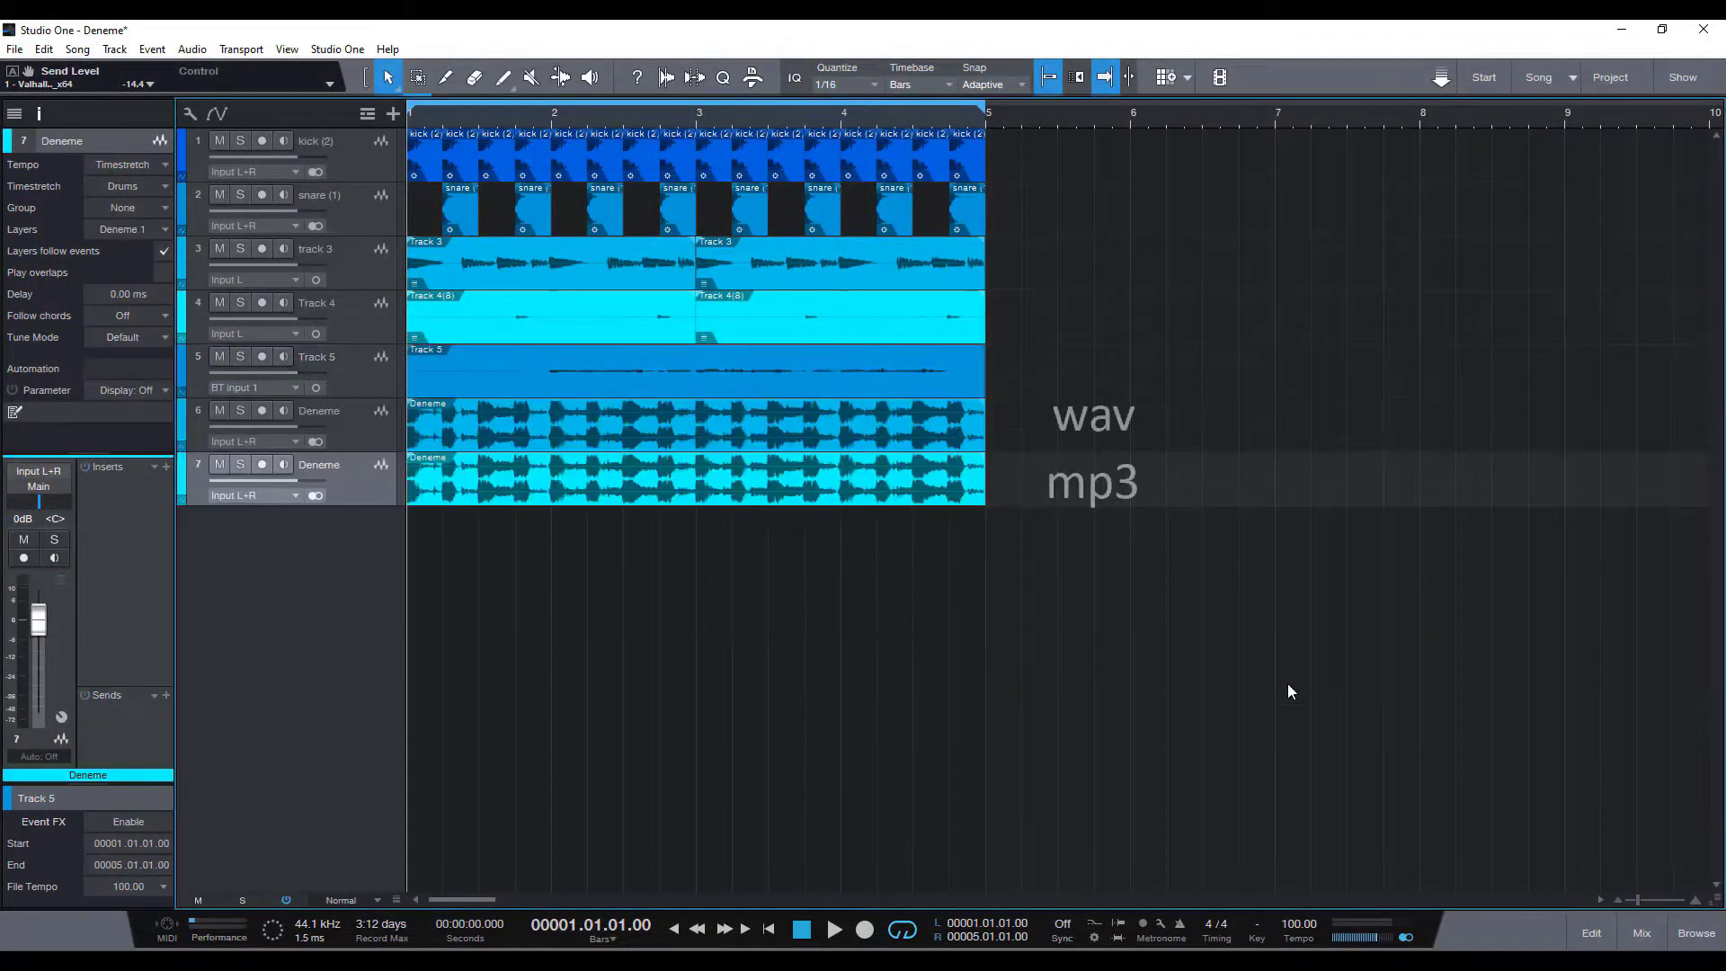
left_click(305, 407)
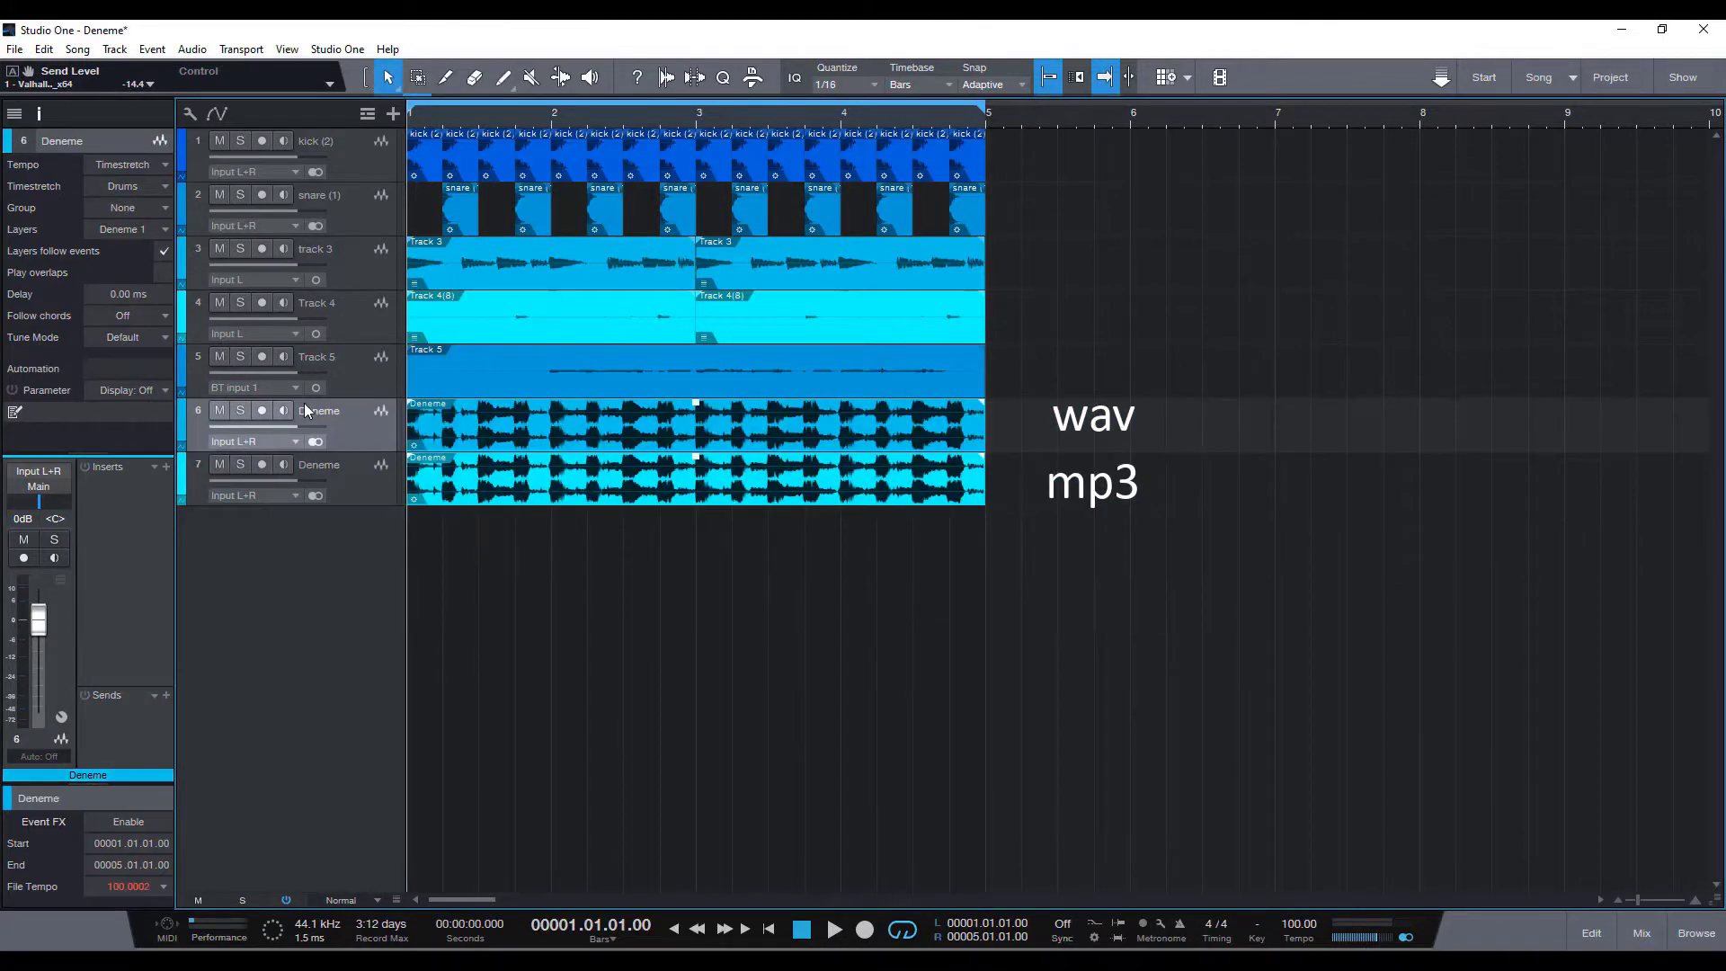